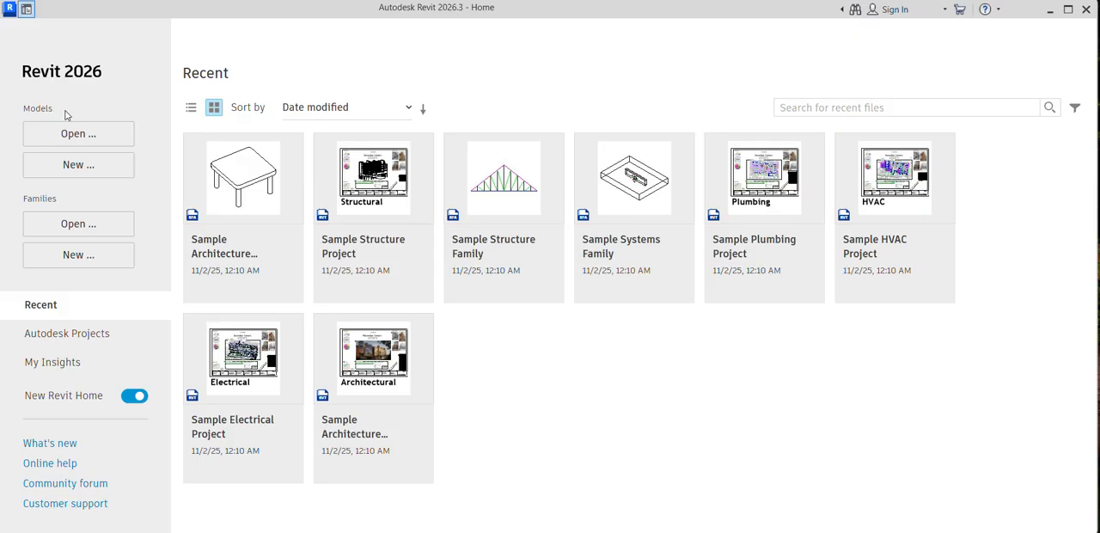
# Step: Create a new project from the default.rte template in the English-Imperial templates folder
pyautogui.click(79, 176)
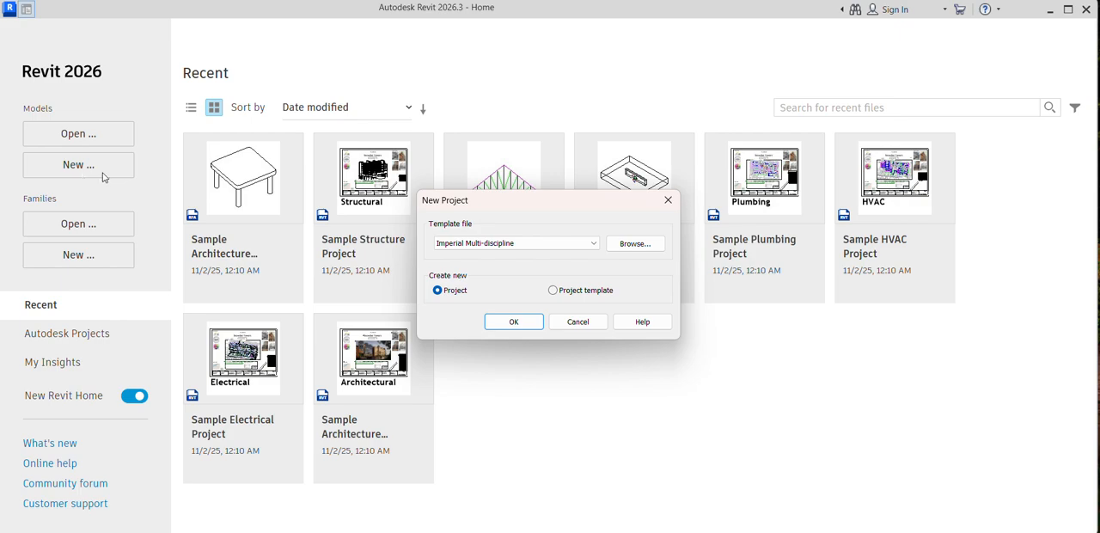
pyautogui.click(640, 247)
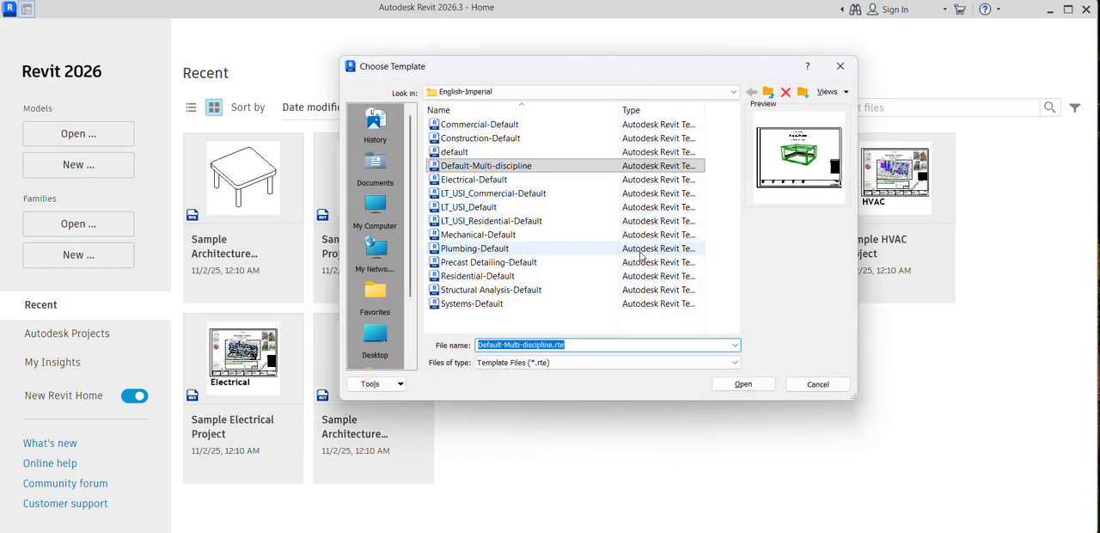
pyautogui.click(507, 92)
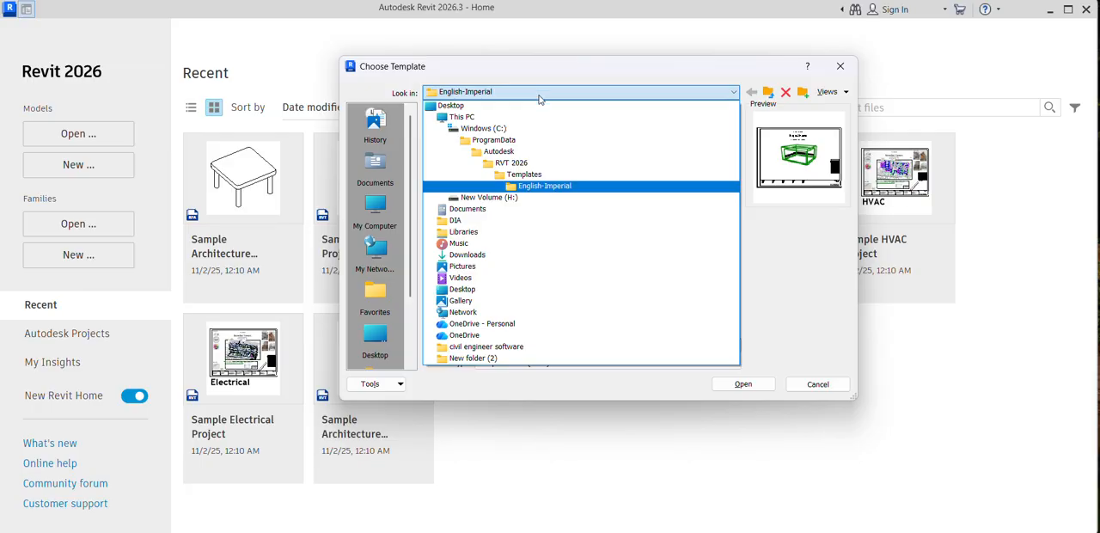
pyautogui.click(531, 176)
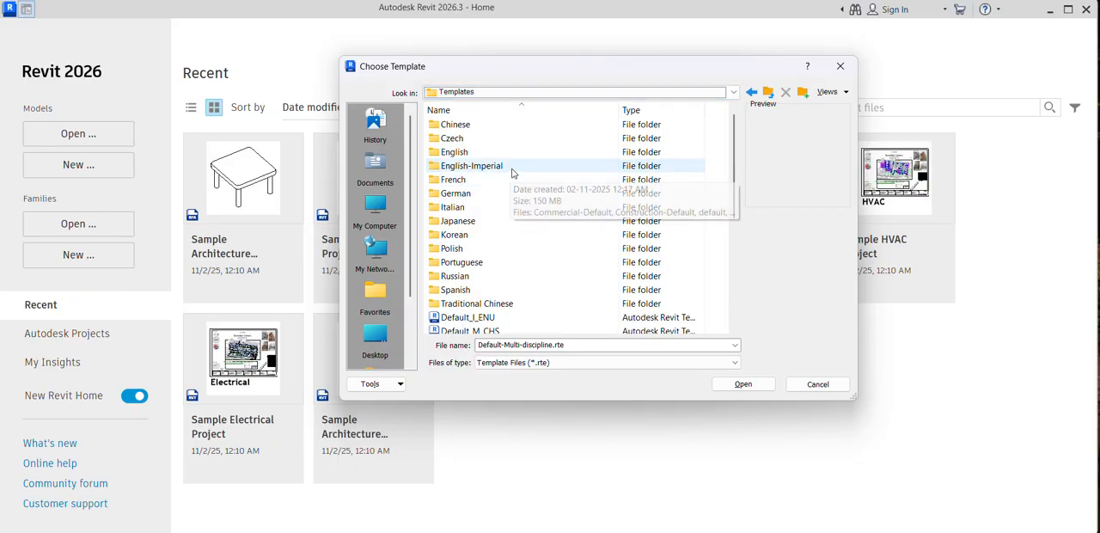
pyautogui.click(513, 172)
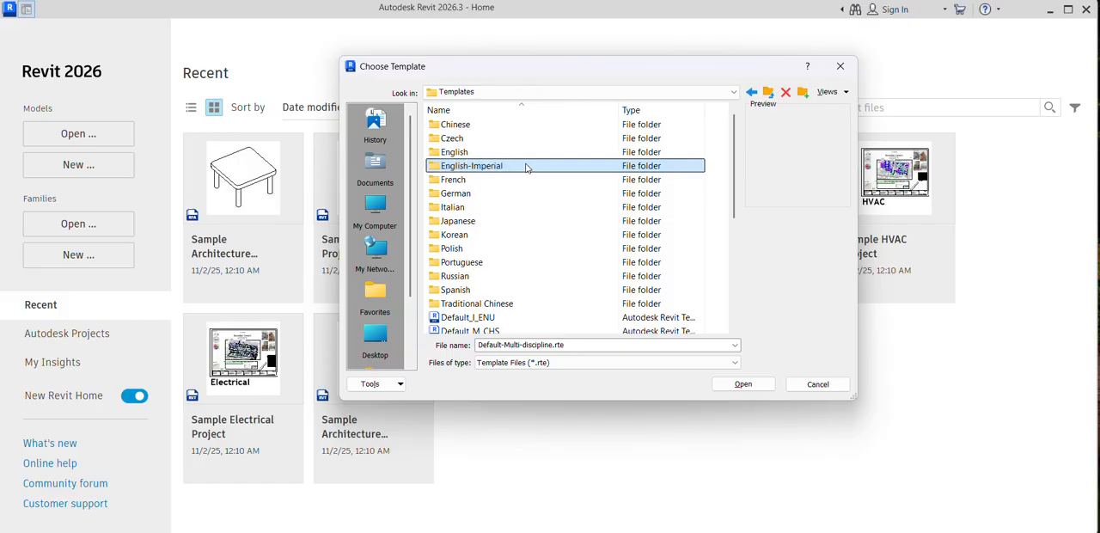
pyautogui.doubleClick(563, 169)
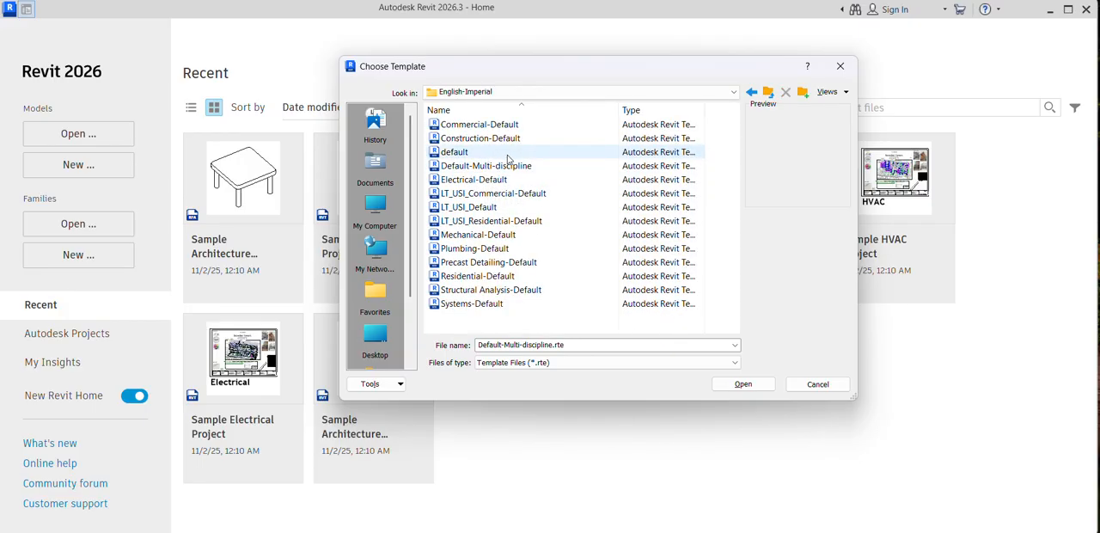
pyautogui.click(510, 153)
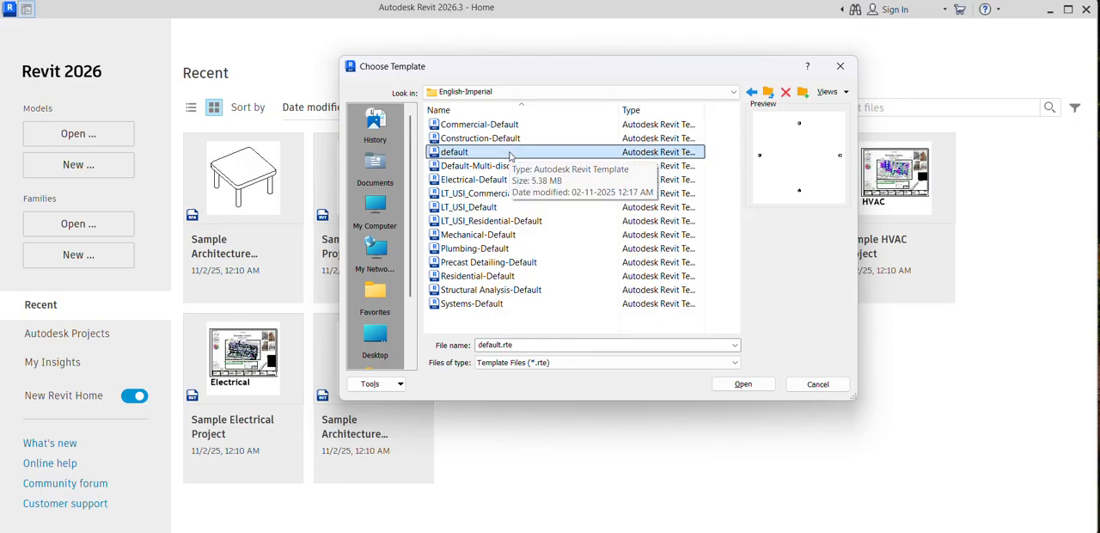
pyautogui.click(759, 385)
pyautogui.click(524, 321)
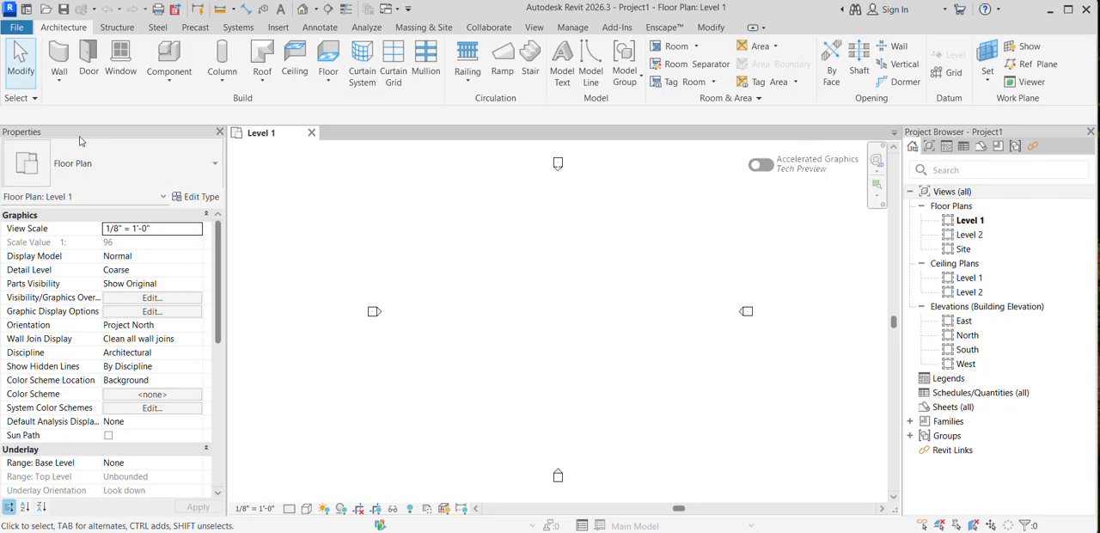
# Step: Start the Wall tool, and close the Properties palette and bring it back into the workspace
pyautogui.click(58, 58)
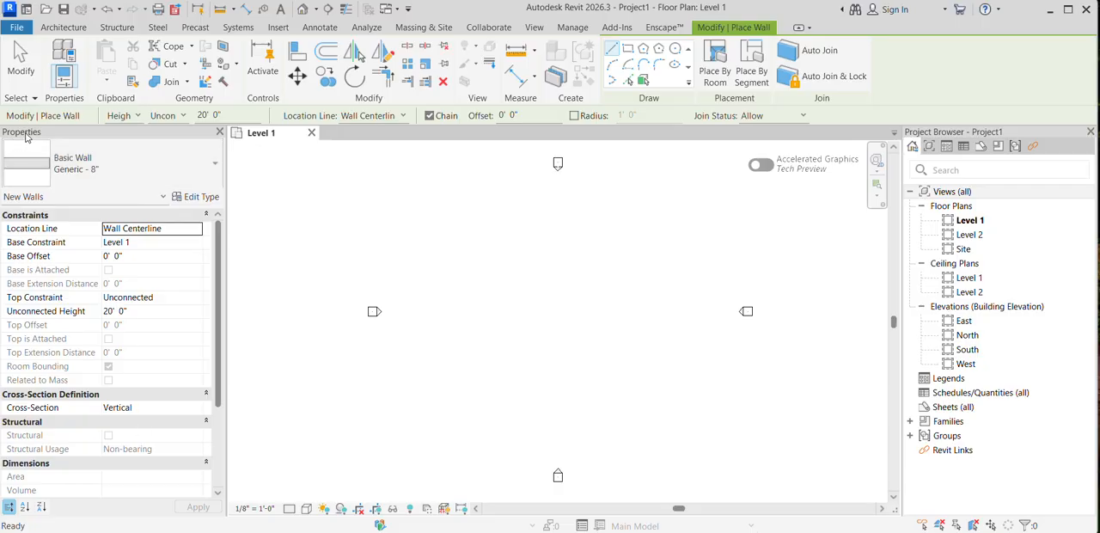
pyautogui.click(62, 27)
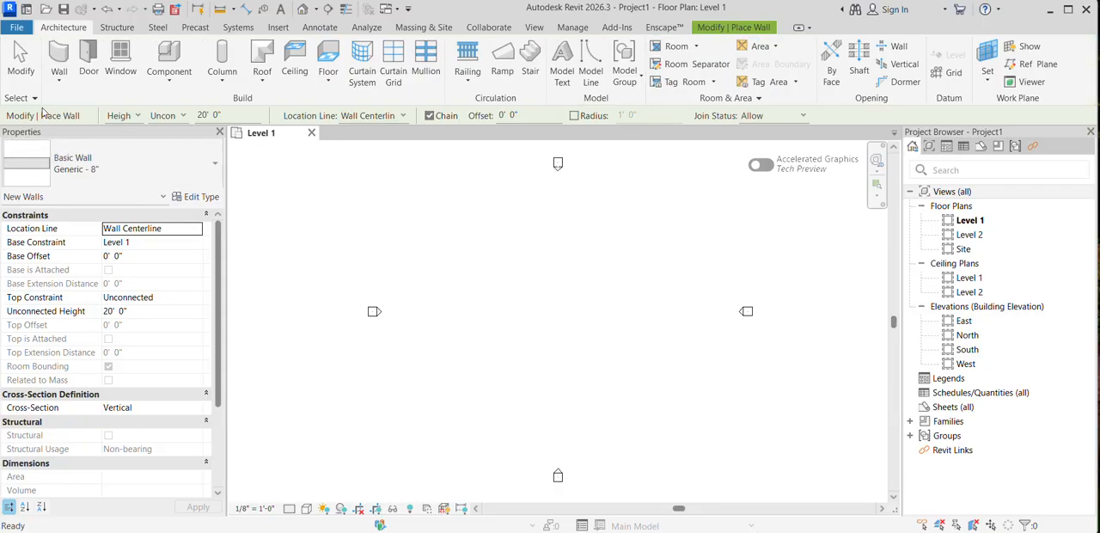
pyautogui.click(219, 132)
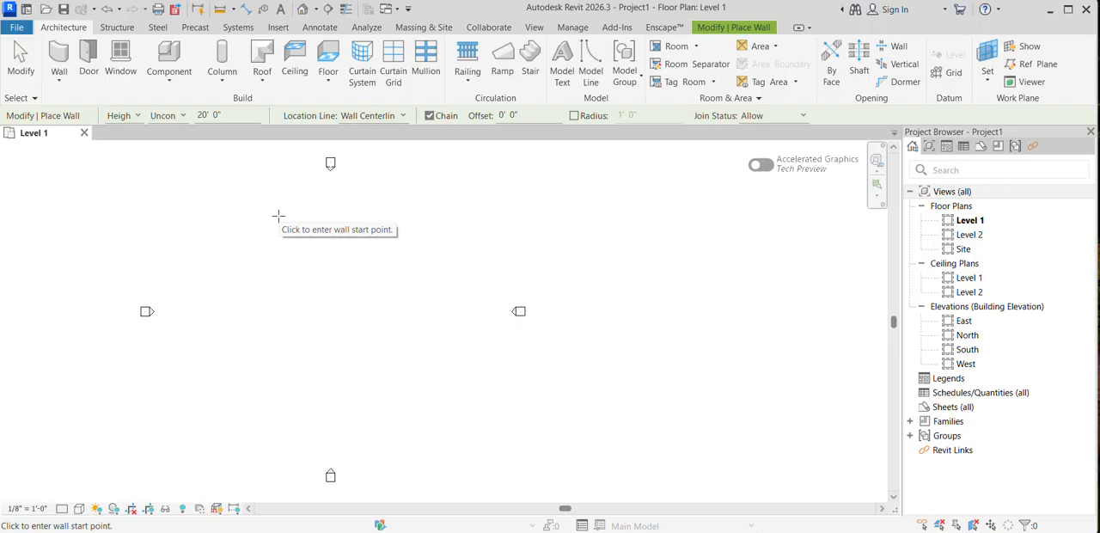
pyautogui.rightClick(279, 216)
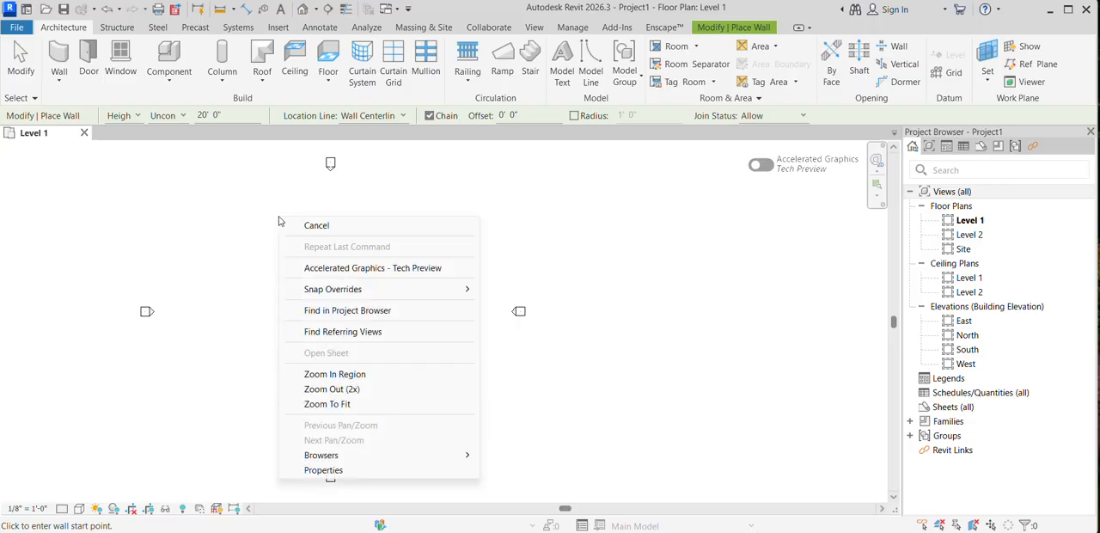
pyautogui.click(371, 470)
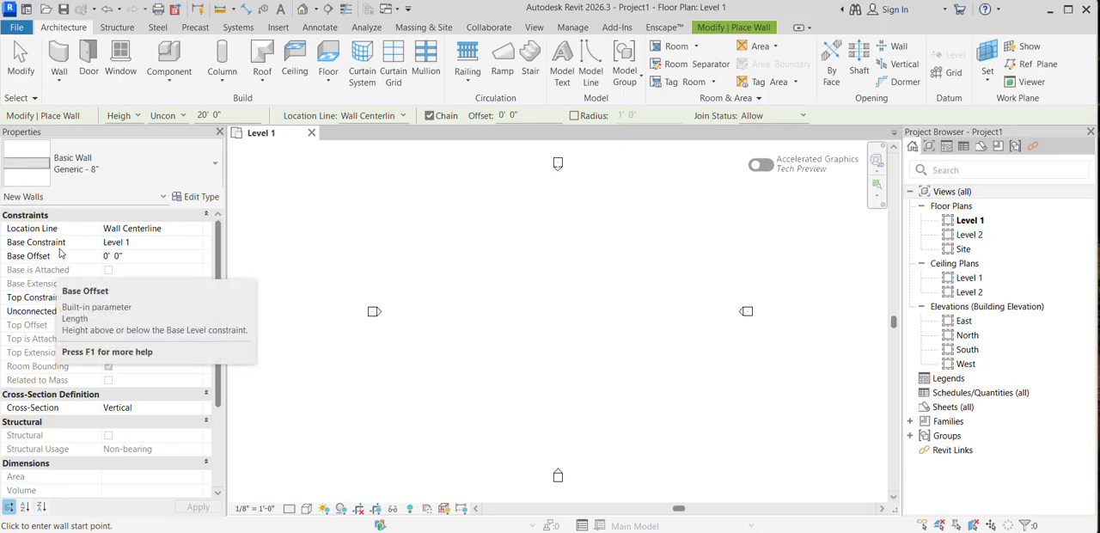
# Step: Close the Project Browser and restore it to the workspace
pyautogui.click(1089, 132)
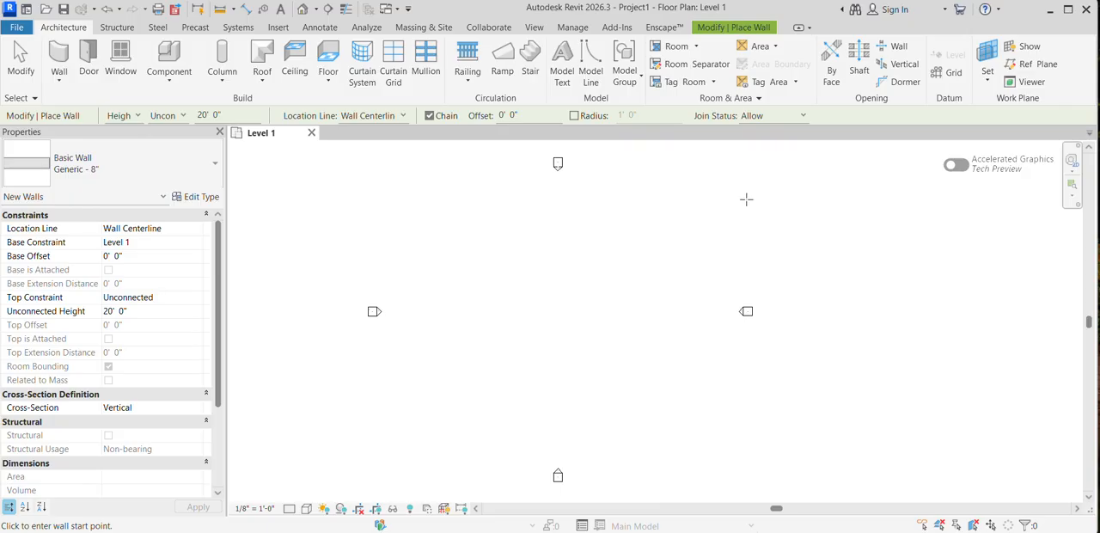
pyautogui.rightClick(537, 241)
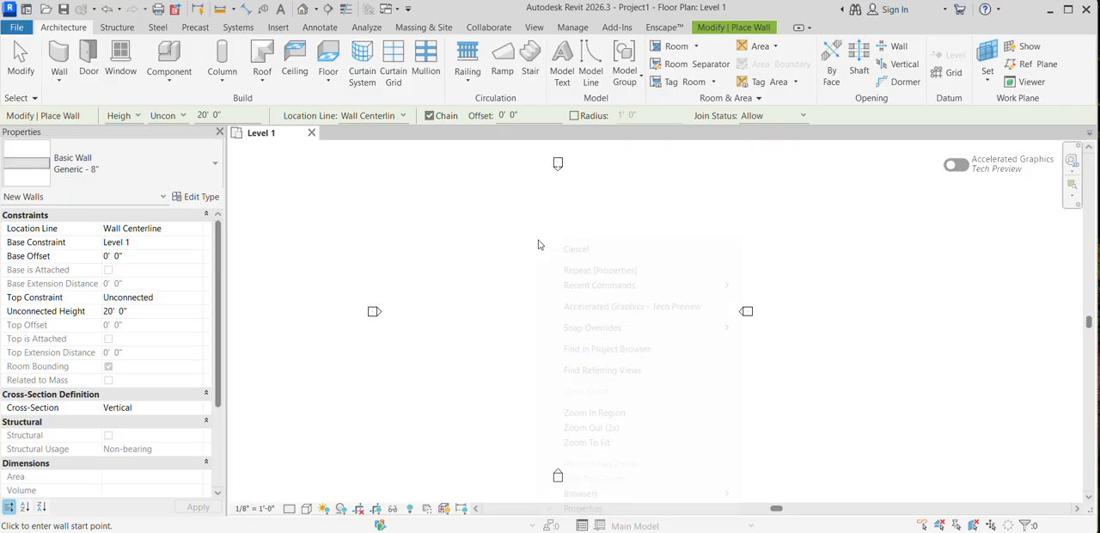
pyautogui.moveTo(637, 496)
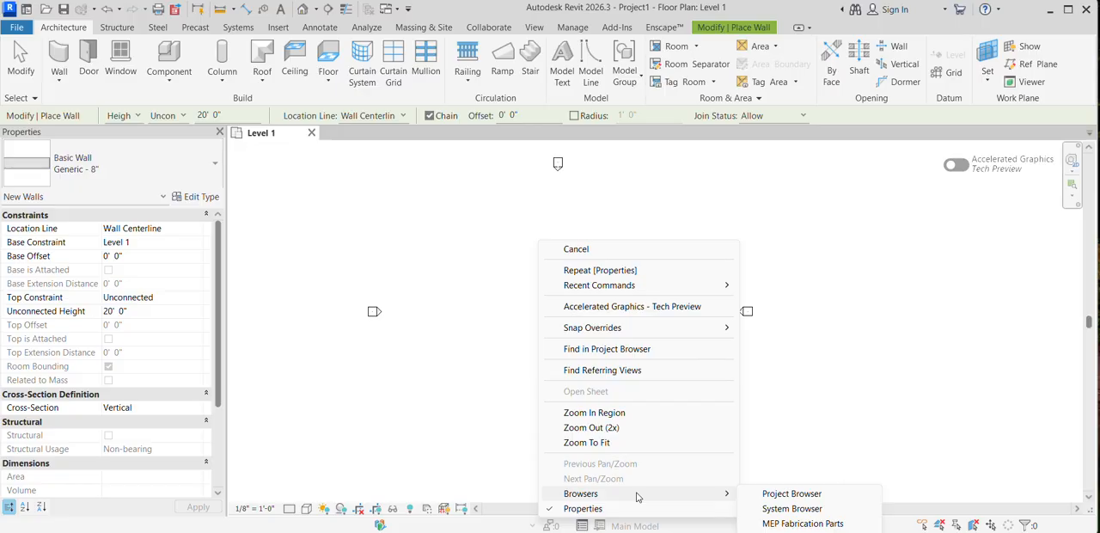
pyautogui.click(777, 493)
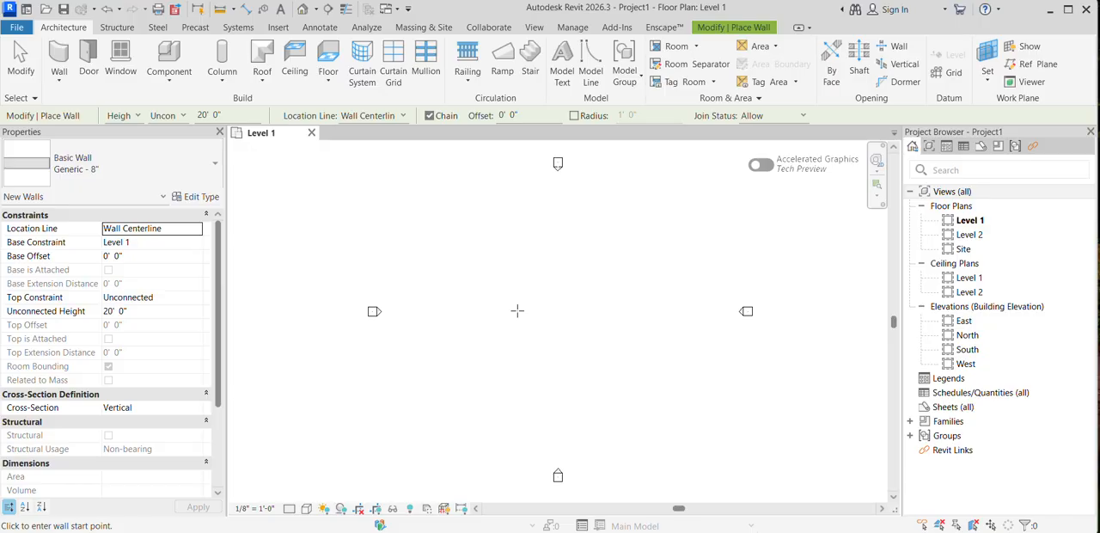
pyautogui.press('u')
pyautogui.press('n')
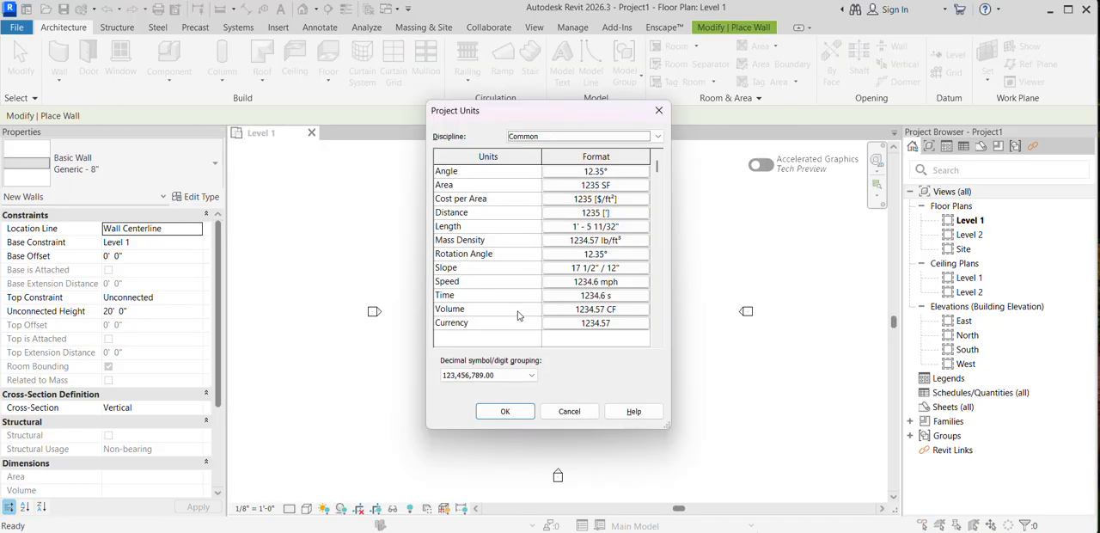
pyautogui.press('Escape')
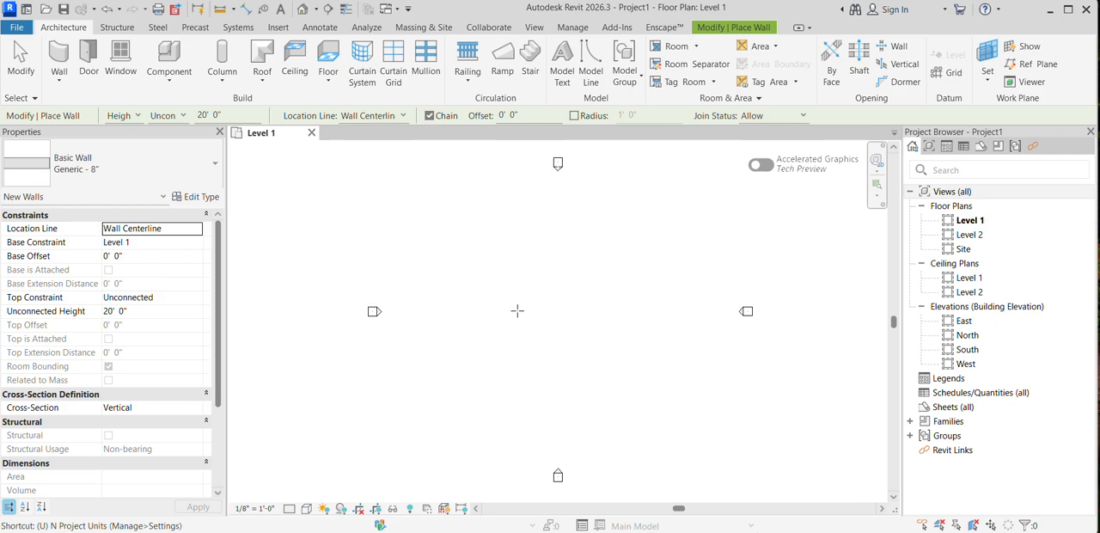
# Step: Set the format of the Length unit to Meters in the project units
pyautogui.press('n')
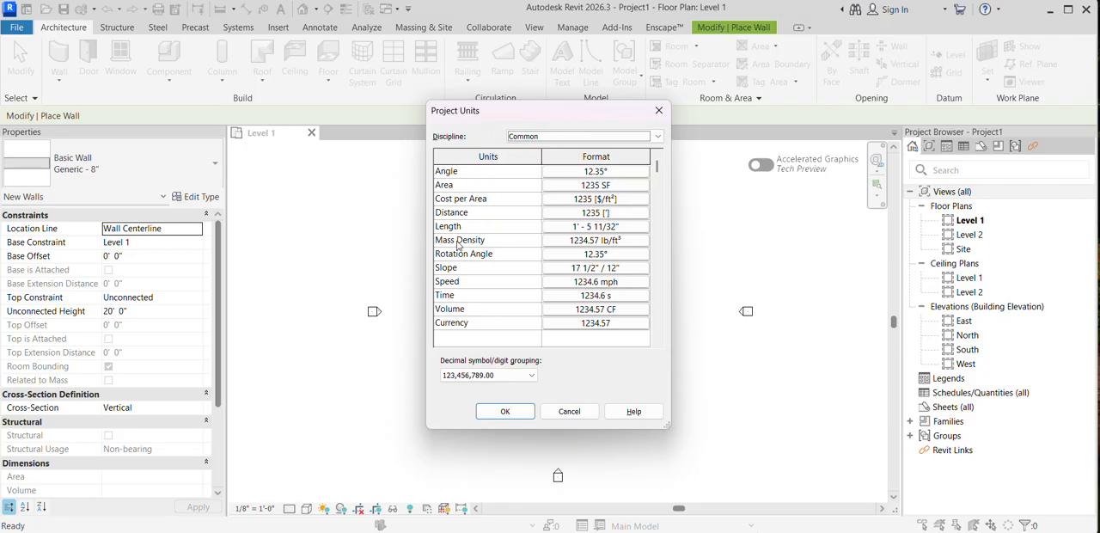
pyautogui.click(607, 227)
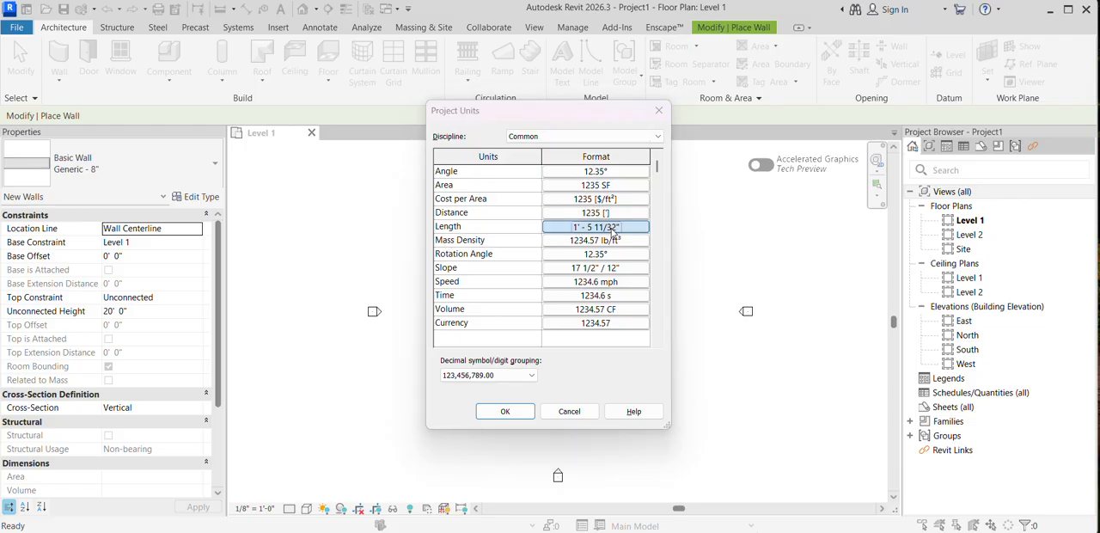
pyautogui.click(609, 196)
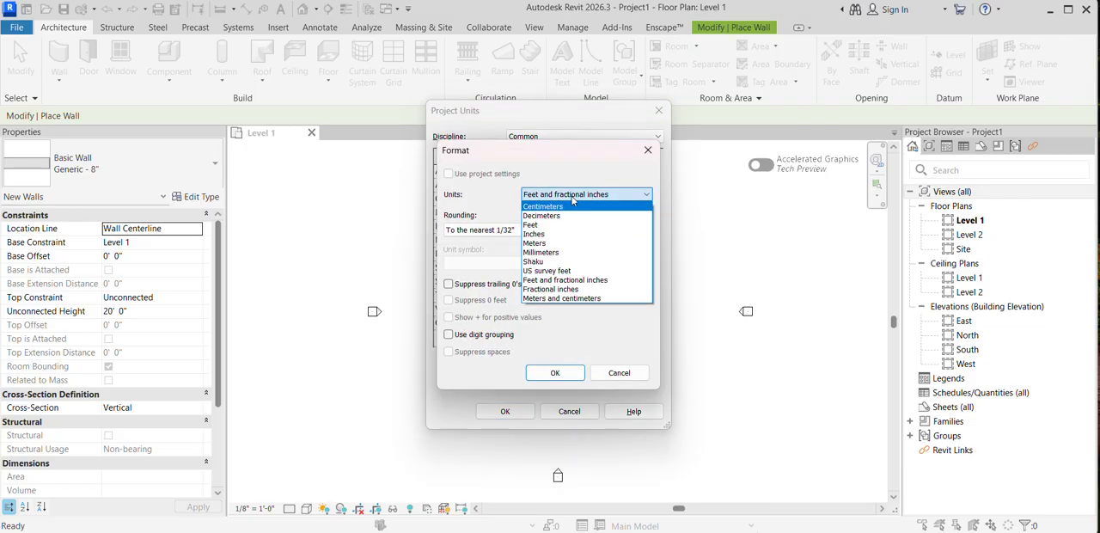
pyautogui.click(557, 244)
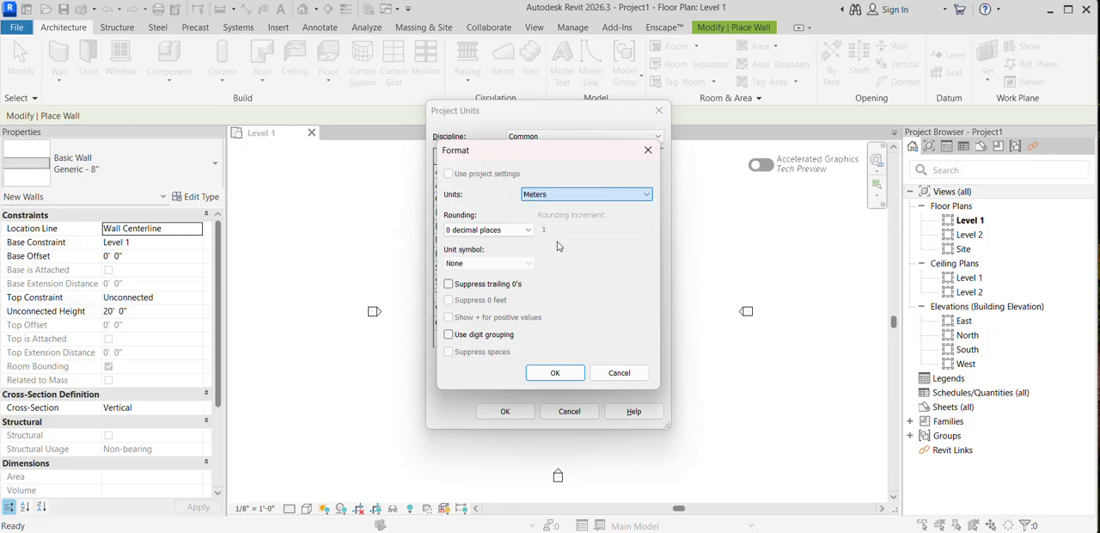
# Step: Try Feet and Inches as the Length unit, and return it to Meters
pyautogui.click(569, 194)
pyautogui.click(556, 224)
pyautogui.click(569, 196)
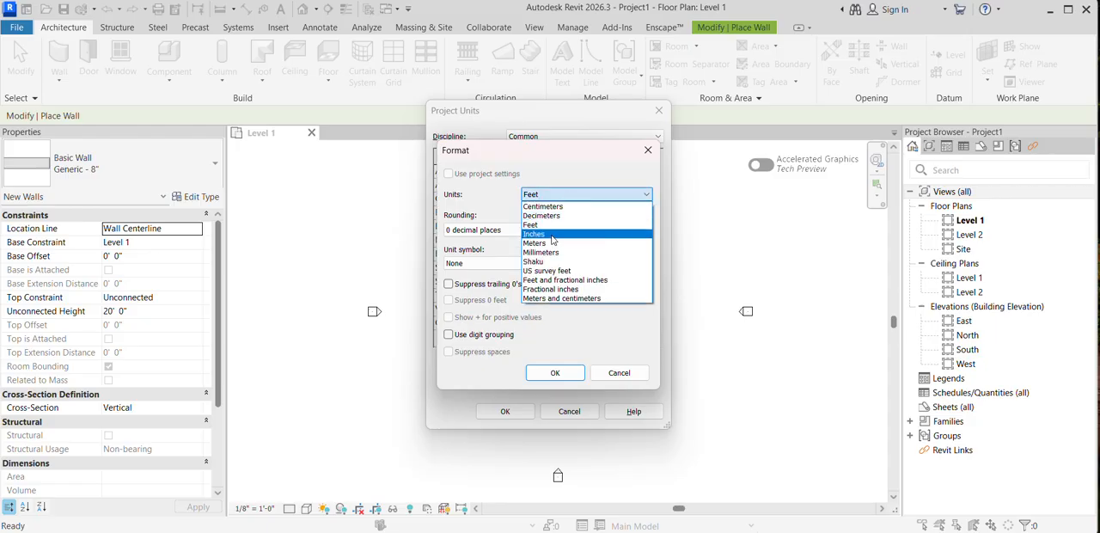
pyautogui.click(557, 234)
pyautogui.click(570, 198)
pyautogui.click(554, 244)
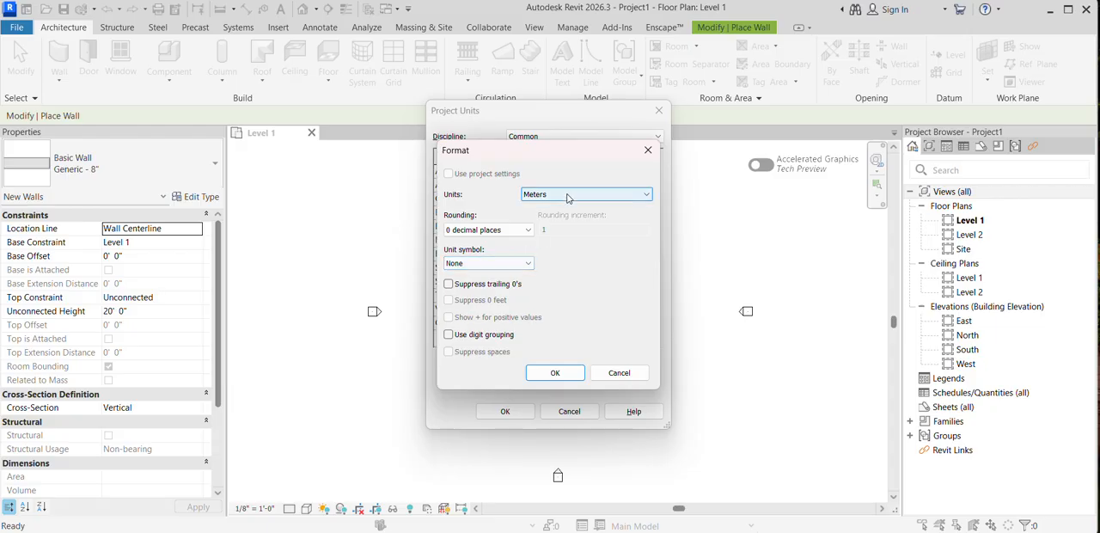
# Step: Set the Length unit symbol to m and apply the project units
pyautogui.click(514, 263)
pyautogui.click(492, 285)
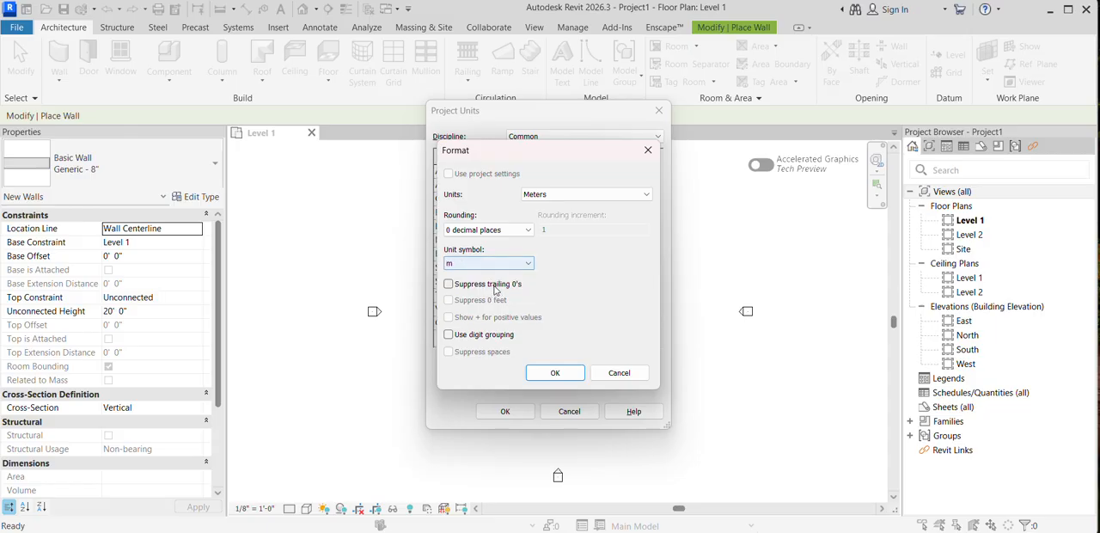
pyautogui.click(557, 372)
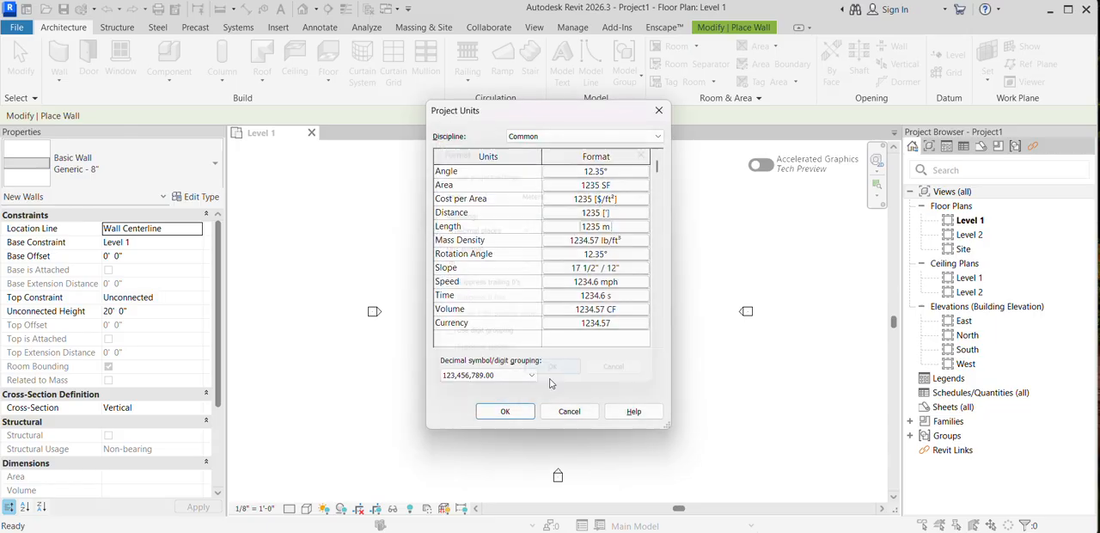
pyautogui.click(506, 410)
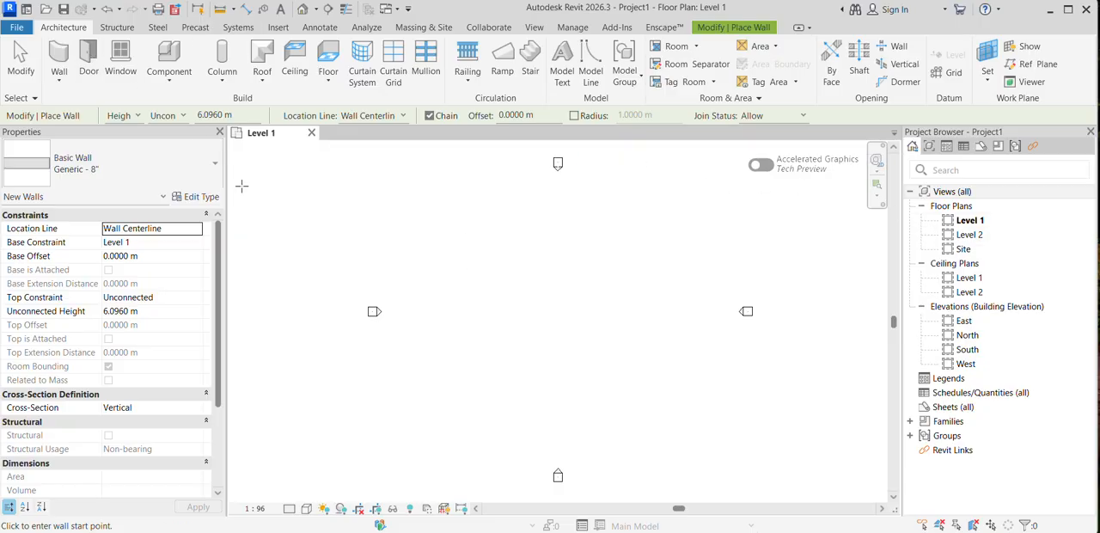
# Step: Draw two connected model lines on Level 1: a horizontal one about 18 m long and a vertical one about 17 m down from its right end
pyautogui.click(590, 64)
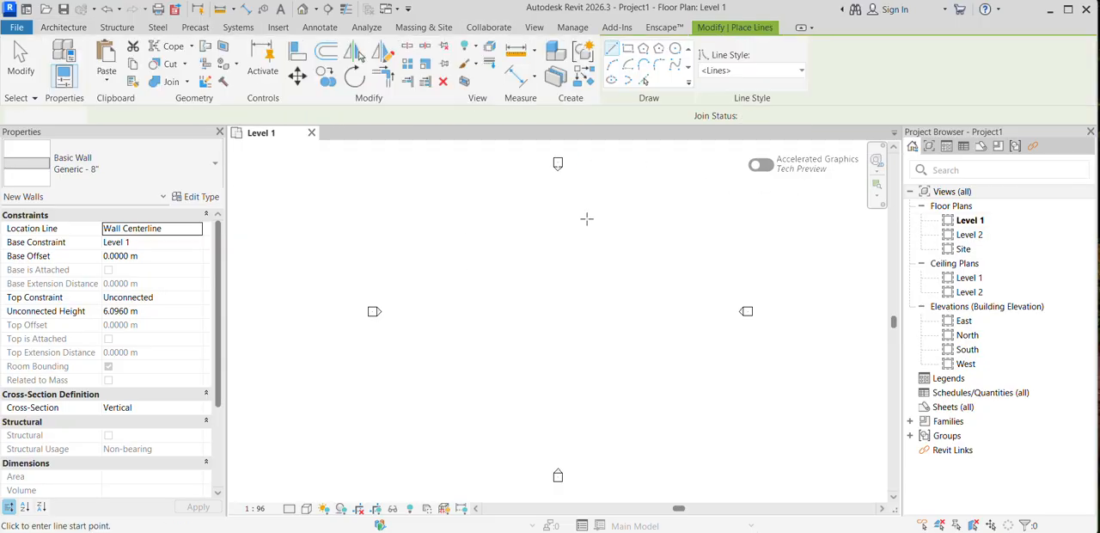
pyautogui.click(519, 254)
pyautogui.click(650, 254)
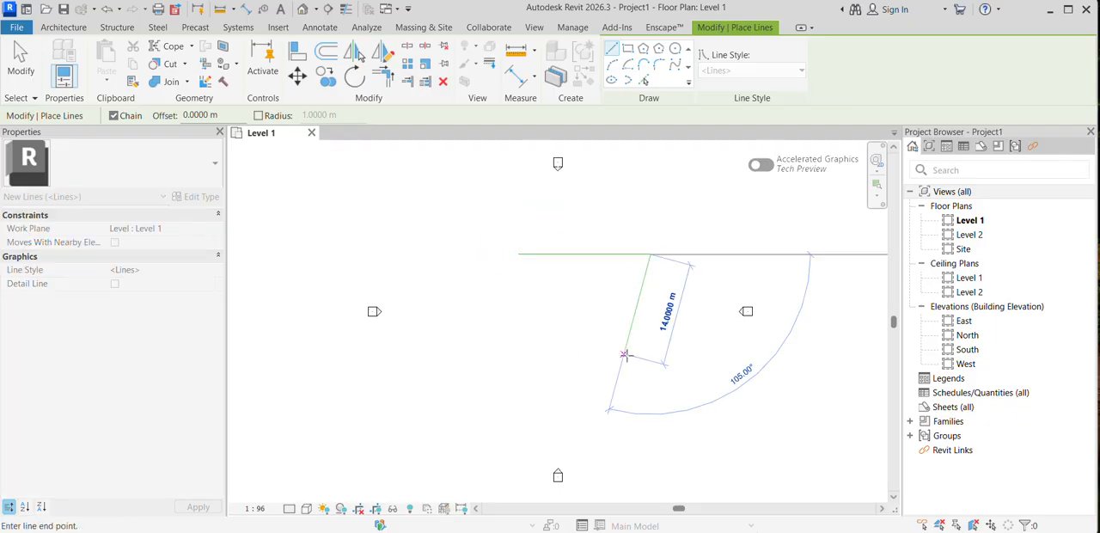
pyautogui.click(651, 378)
pyautogui.press('Escape')
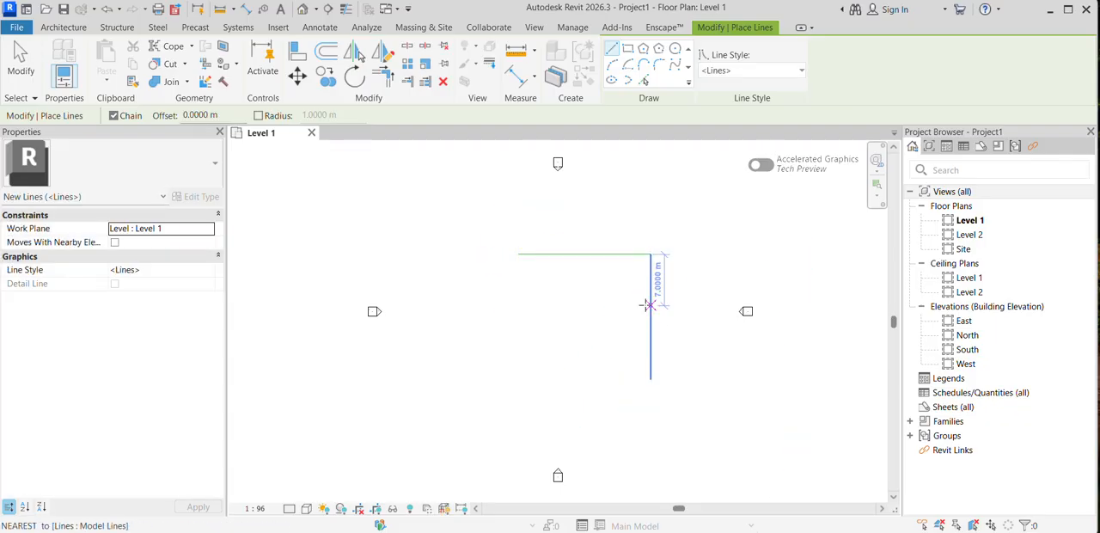
pyautogui.press('Escape')
# Step: Delete both model lines from the Level 1 plan
pyautogui.click(651, 356)
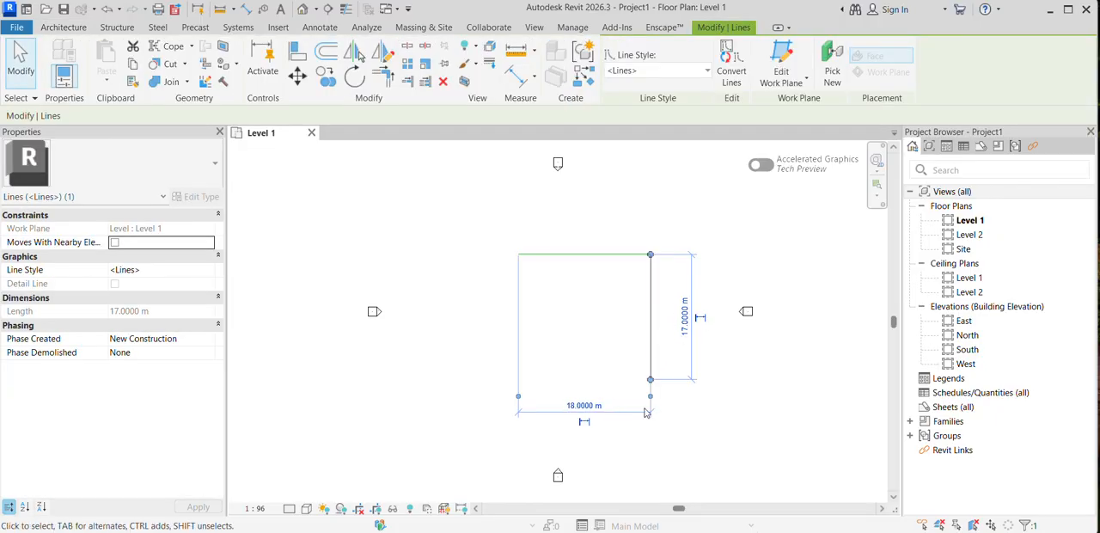
pyautogui.moveTo(482, 226); pyautogui.dragTo(724, 409)
pyautogui.press('Delete')
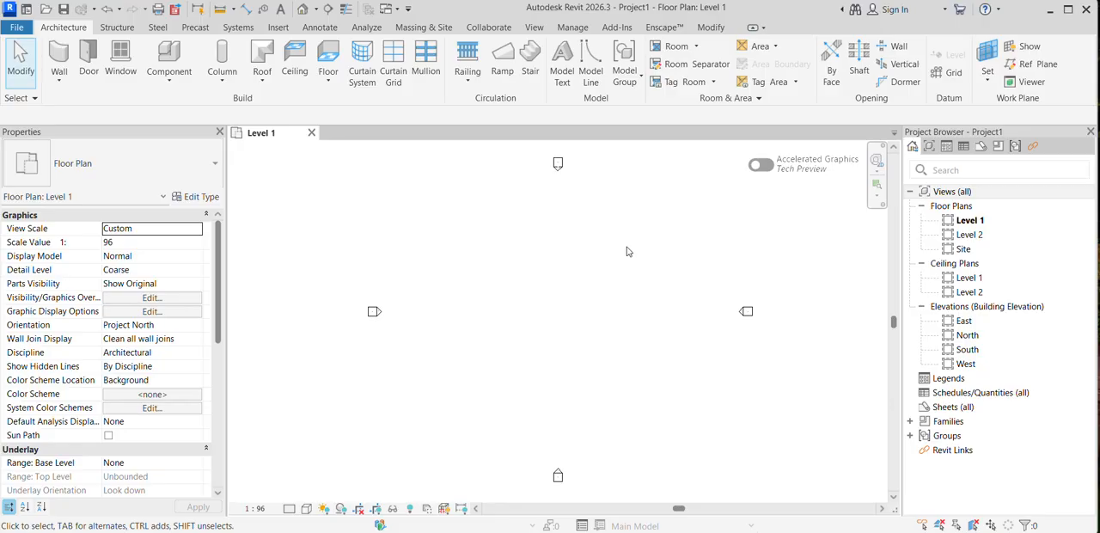
# Step: Open the East building elevation at the Level 1 and Level 2 heads
pyautogui.doubleClick(988, 321)
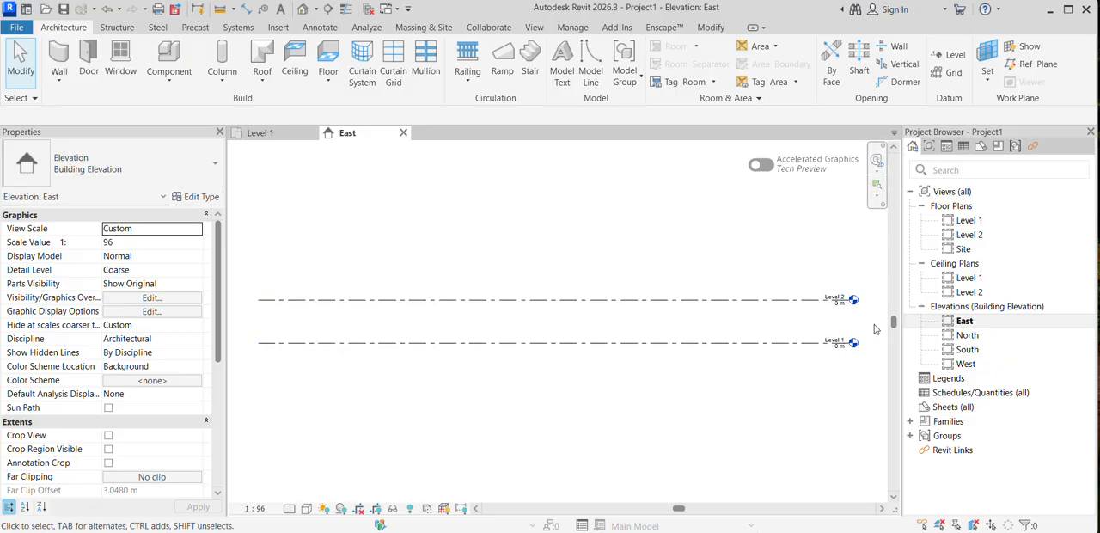
pyautogui.scroll(2, 874, 316)
pyautogui.scroll(1, 874, 316)
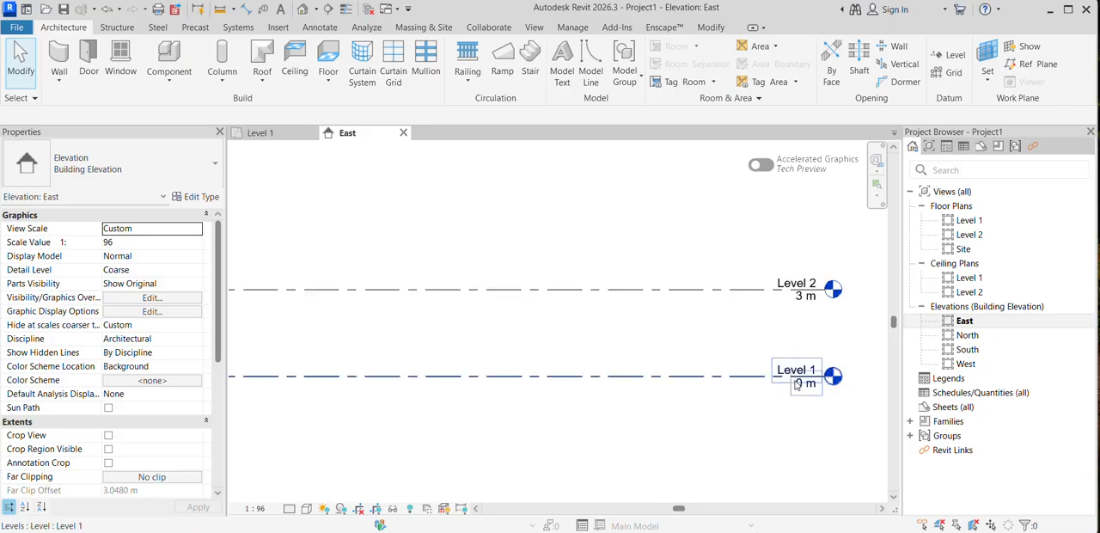
# Step: Rename Level 1 as gf and rename its corresponding views as well
pyautogui.click(798, 376)
pyautogui.click(801, 367)
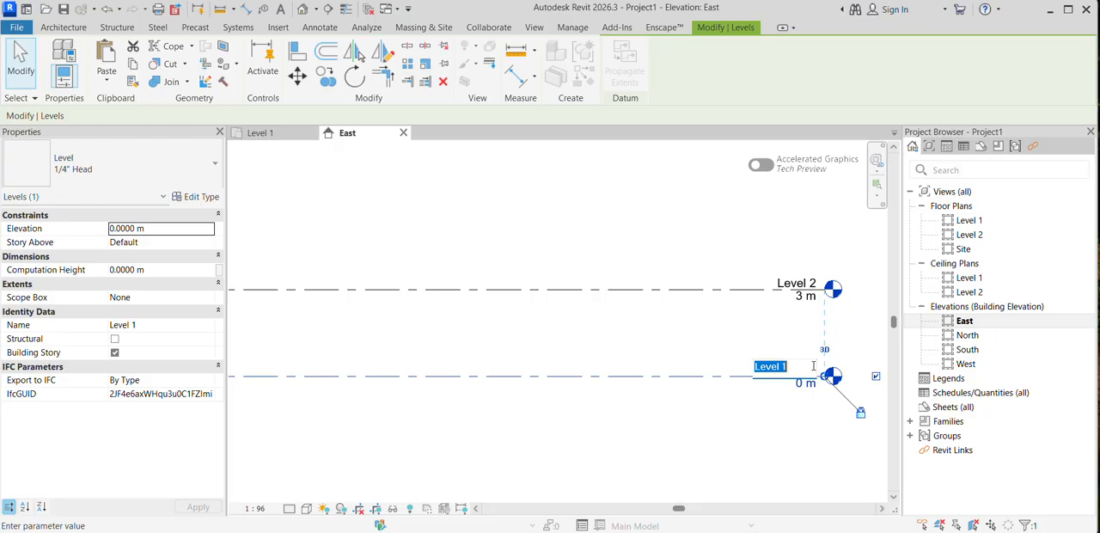
pyautogui.write('gf')
pyautogui.press('Return')
pyautogui.click(604, 255)
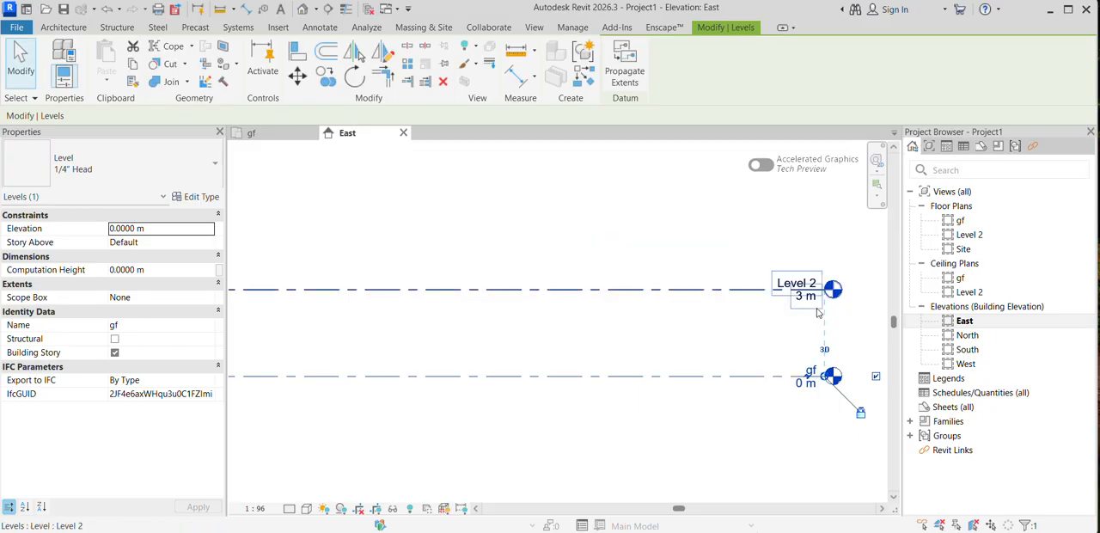
# Step: Rename Level 2 as plinth and rename its corresponding views as well
pyautogui.click(800, 285)
pyautogui.click(806, 278)
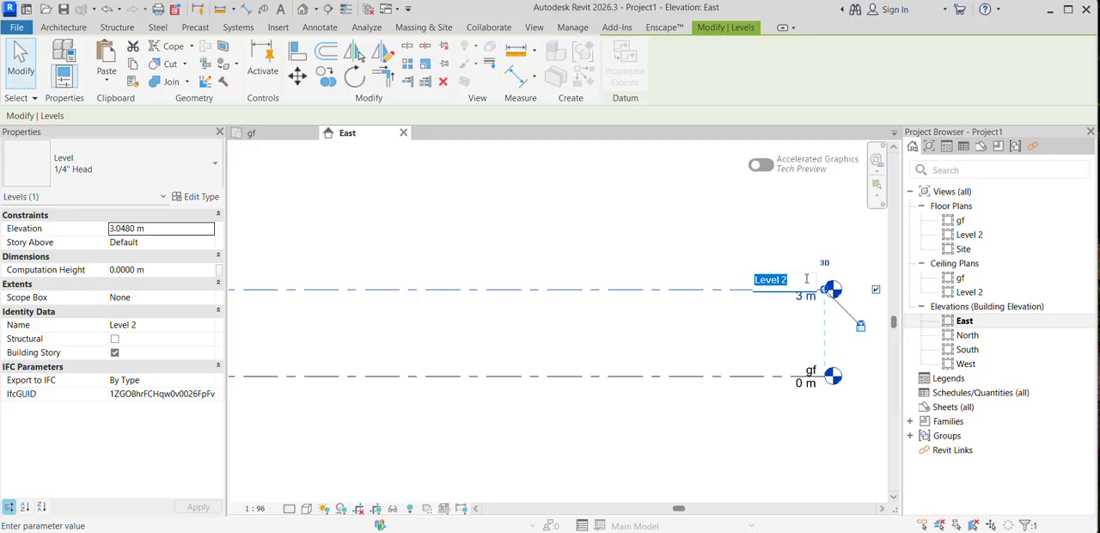
pyautogui.write('plinth')
pyautogui.press('Return')
pyautogui.click(605, 255)
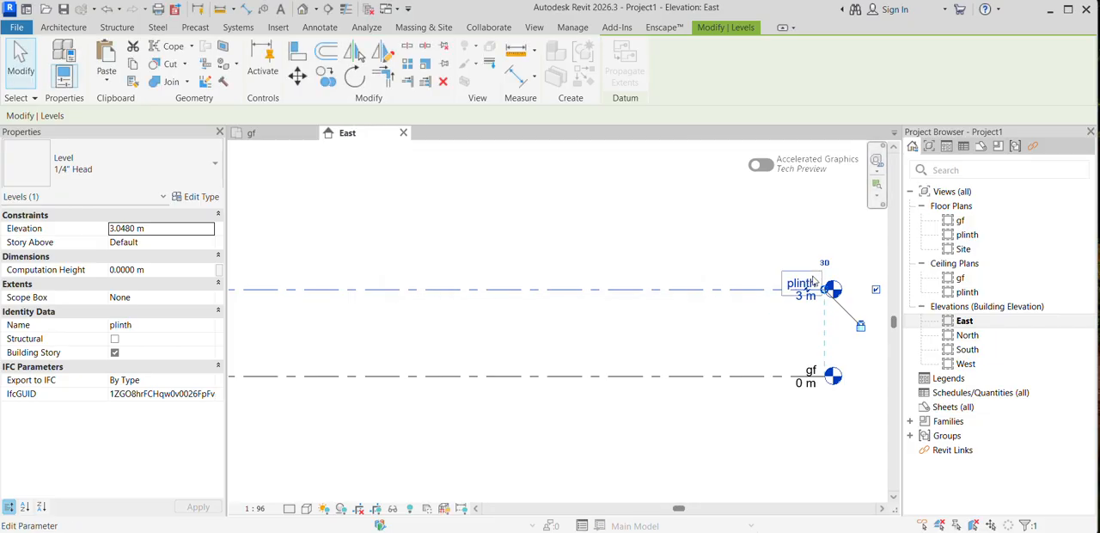
# Step: Set the plinth level's elevation to 1 m
pyautogui.click(812, 299)
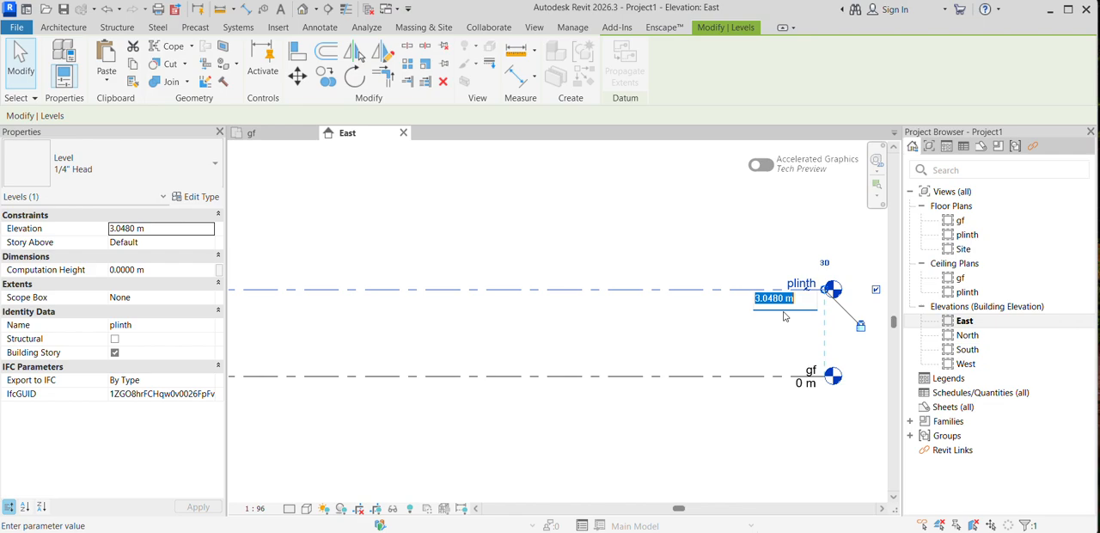
pyautogui.write('1')
pyautogui.press('Return')
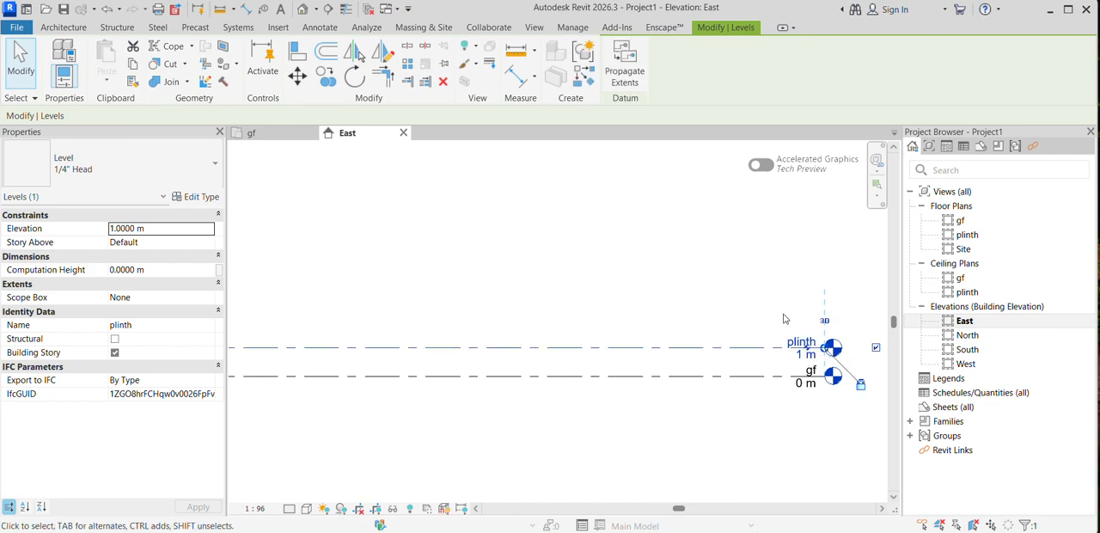
# Step: Draw a new level 3 m above plinth, aligned with the ends of the existing levels, with plan view creation enabled
pyautogui.scroll(-5, 705, 324)
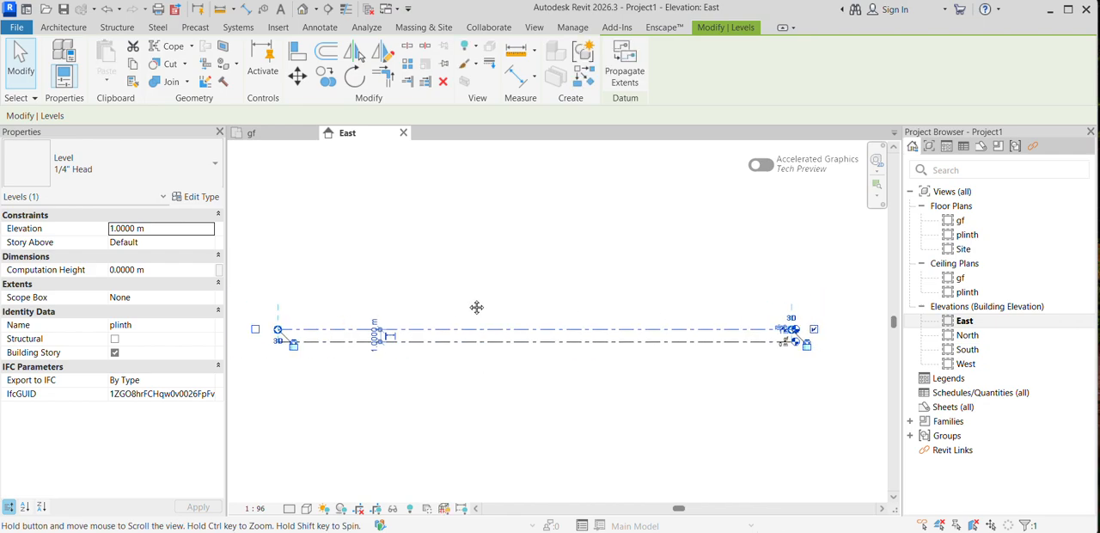
pyautogui.moveTo(476, 307); pyautogui.dragTo(501, 305, button='middle')
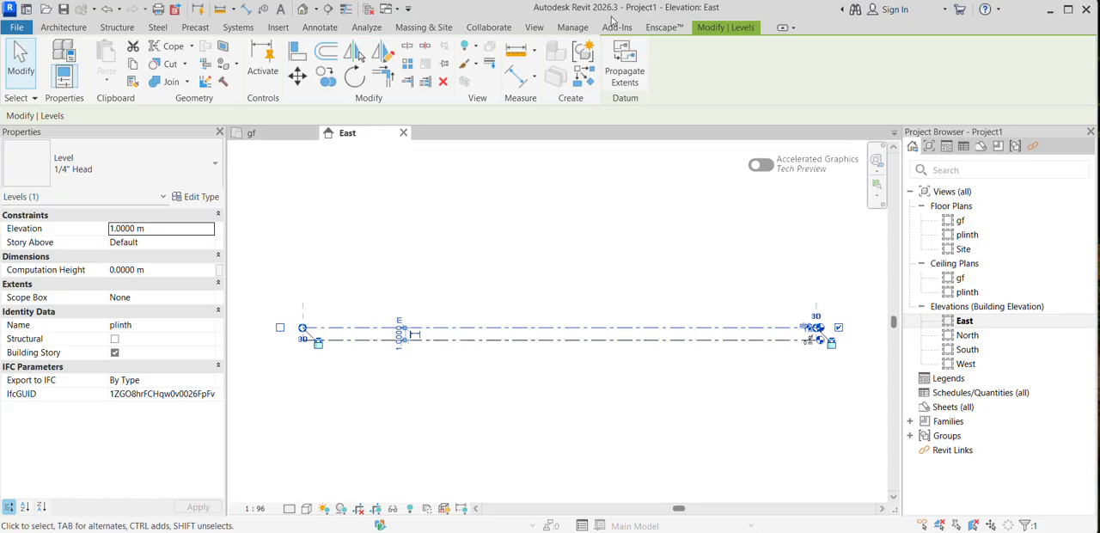
pyautogui.click(51, 31)
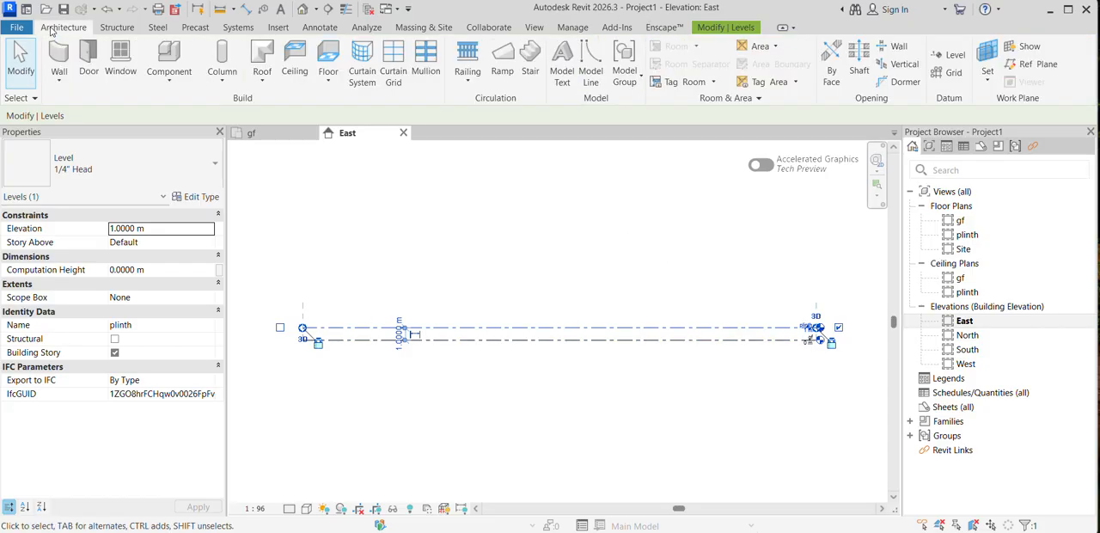
pyautogui.click(947, 58)
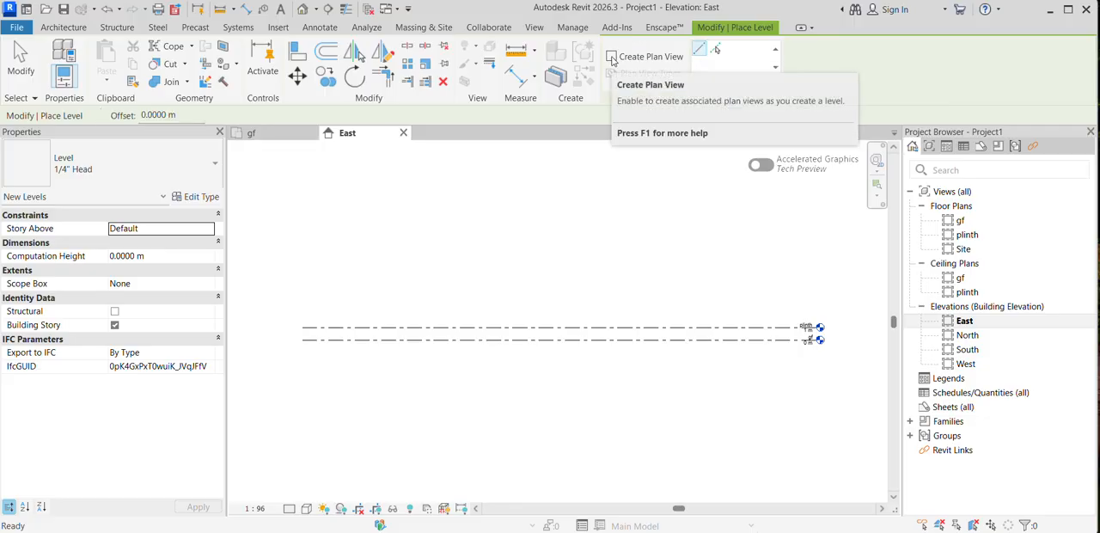
pyautogui.click(611, 57)
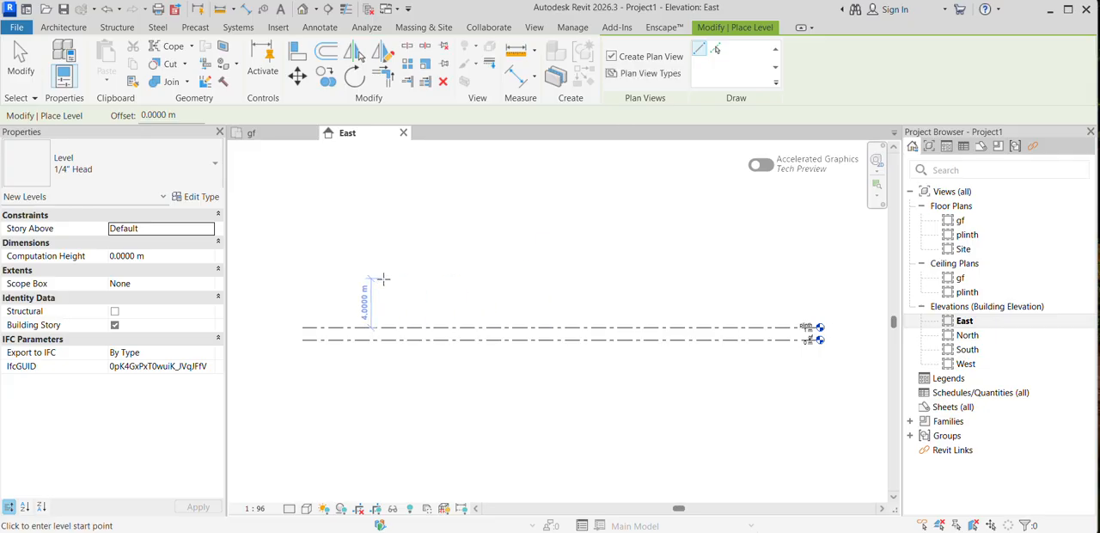
pyautogui.click(303, 290)
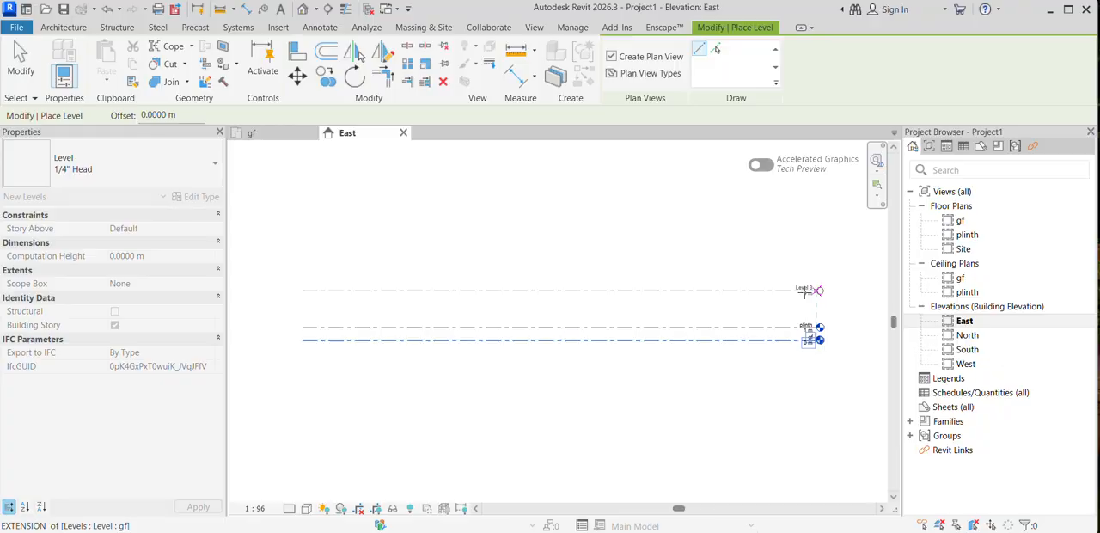
pyautogui.click(805, 290)
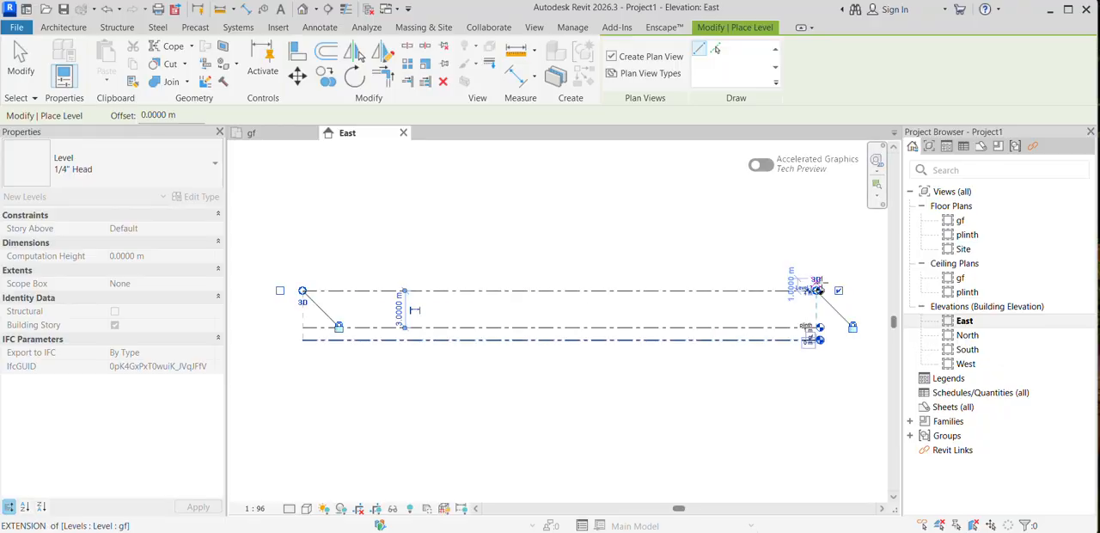
# Step: Draw another level 4 m above Level 3, running from the right end to the left end of the existing levels
pyautogui.click(816, 241)
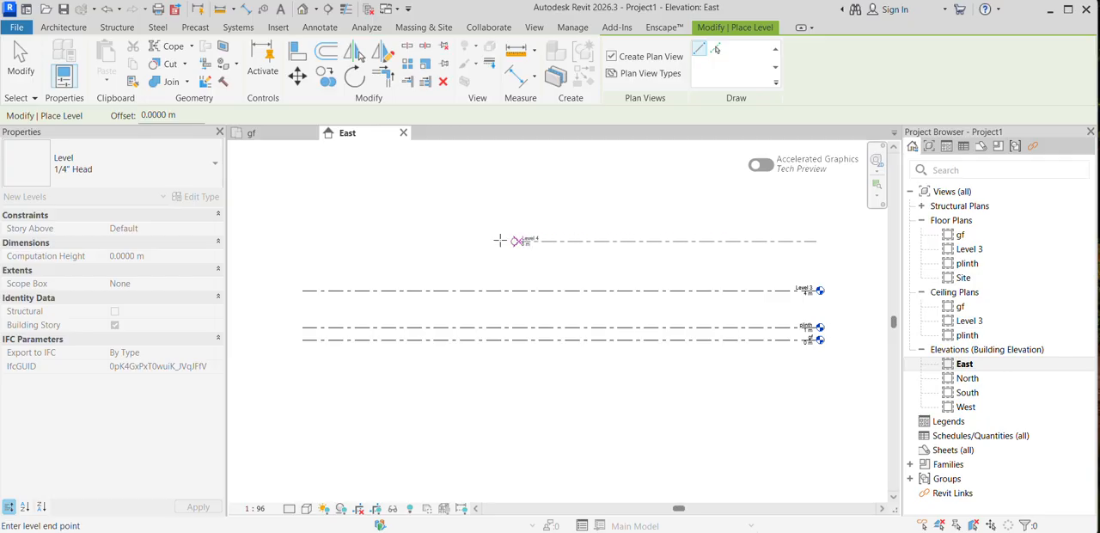
pyautogui.click(303, 241)
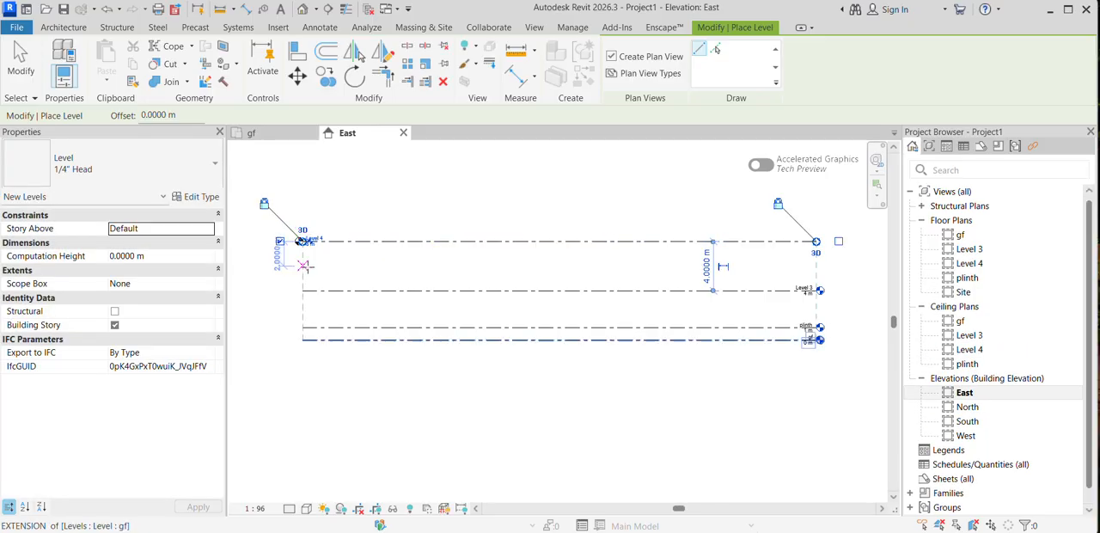
pyautogui.scroll(2, 317, 266)
pyautogui.scroll(-2, 250, 280)
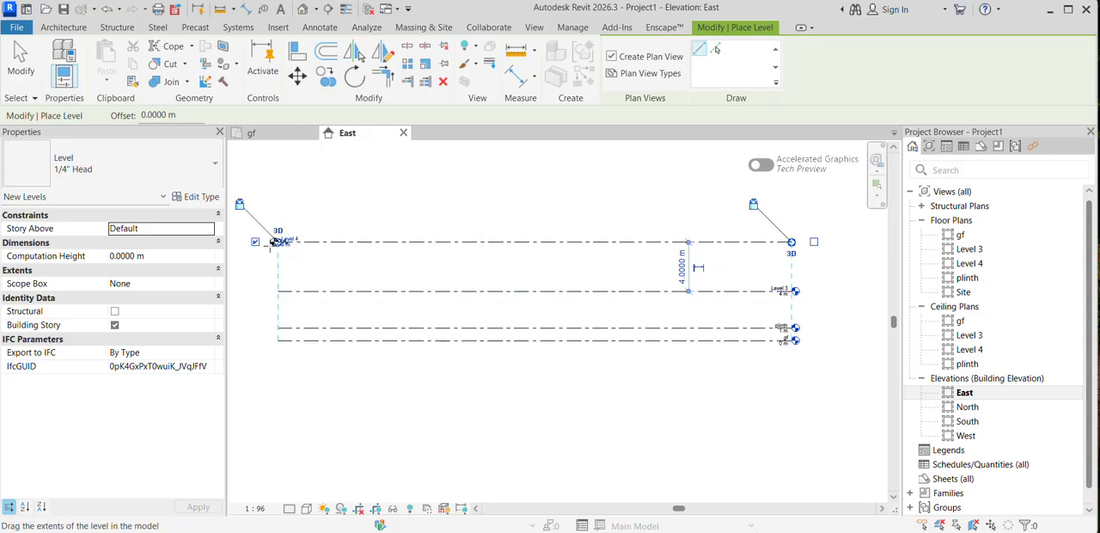
pyautogui.press('Escape')
pyautogui.press('Escape')
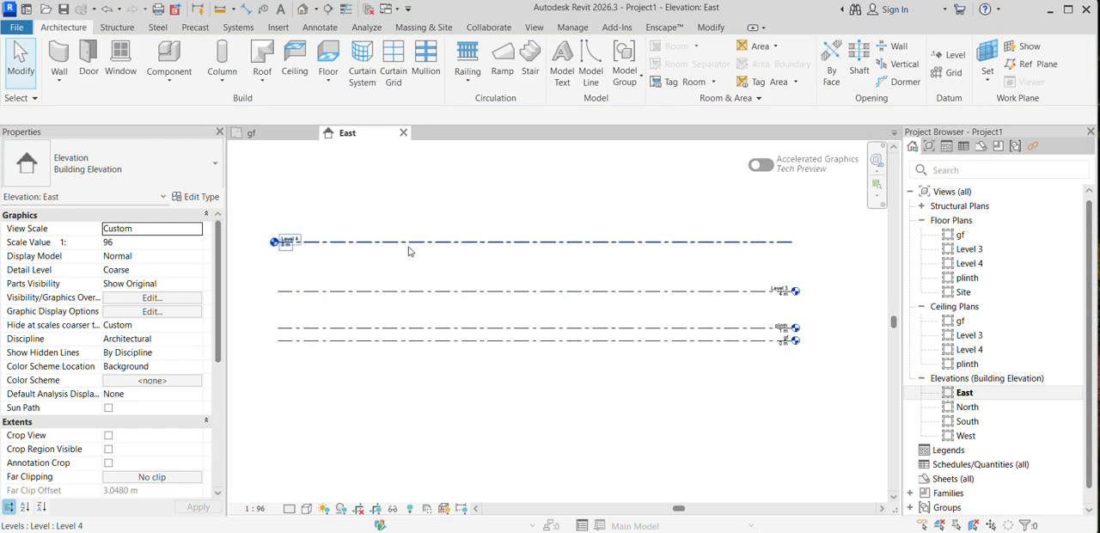
# Step: Delete the topmost level, whose head is at the left end, together with its associated plan views
pyautogui.click(300, 241)
pyautogui.press('Delete')
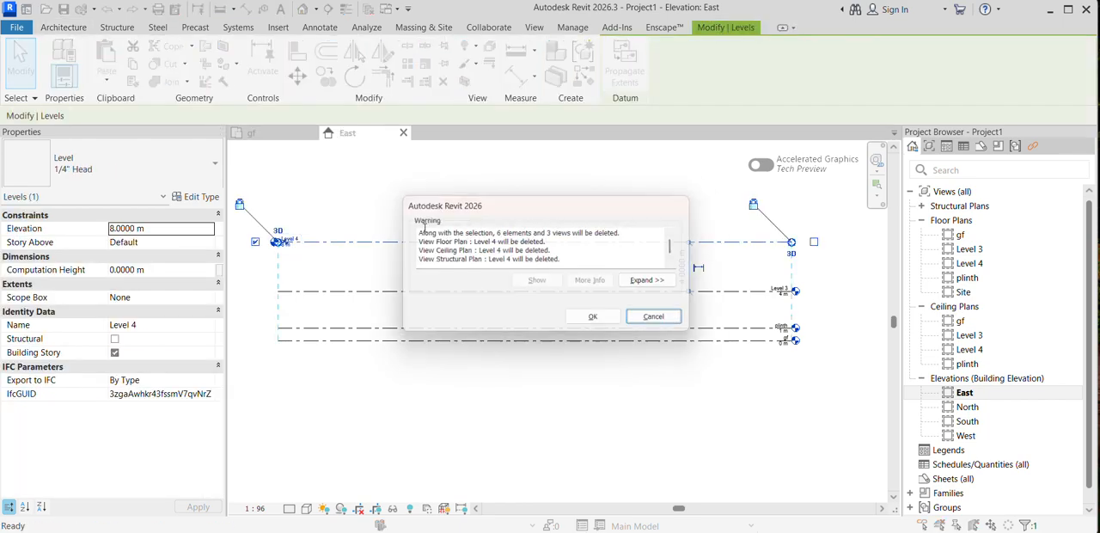
pyautogui.click(623, 325)
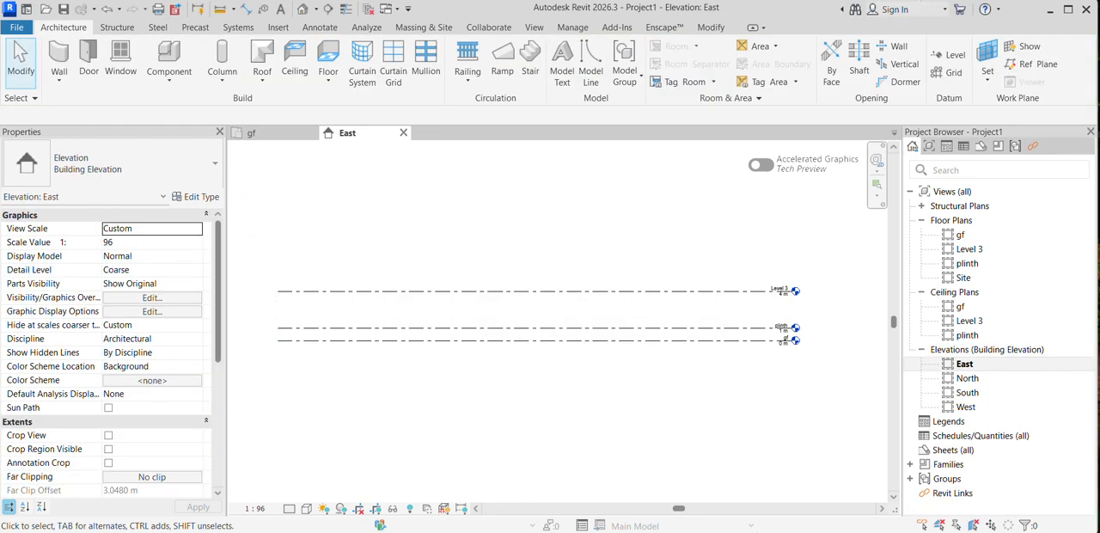
# Step: Draw two more levels from left to right above Level 3 at 3 m spacing, at elevations 7 m and 10 m
pyautogui.click(955, 55)
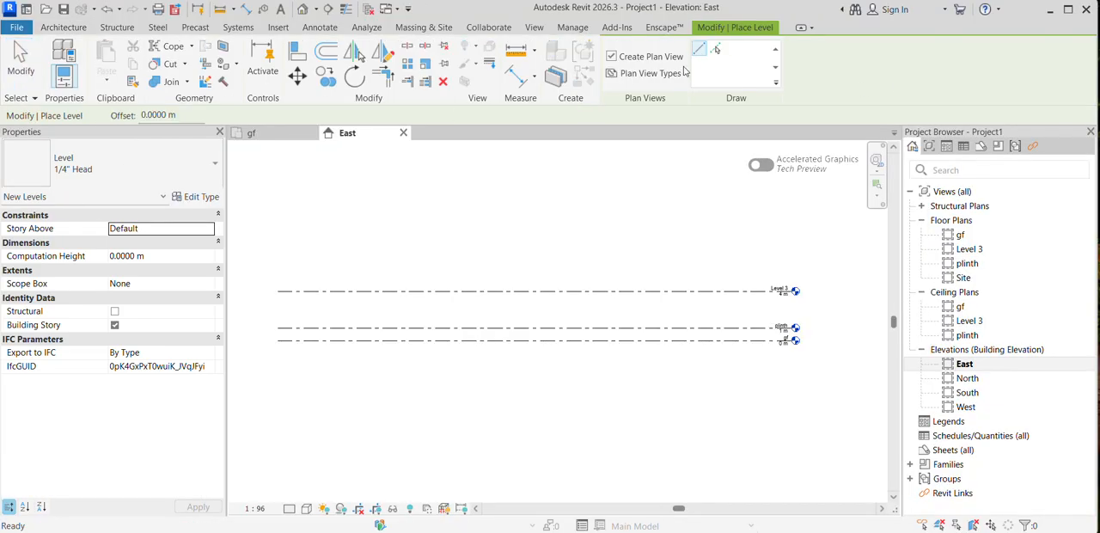
pyautogui.click(277, 255)
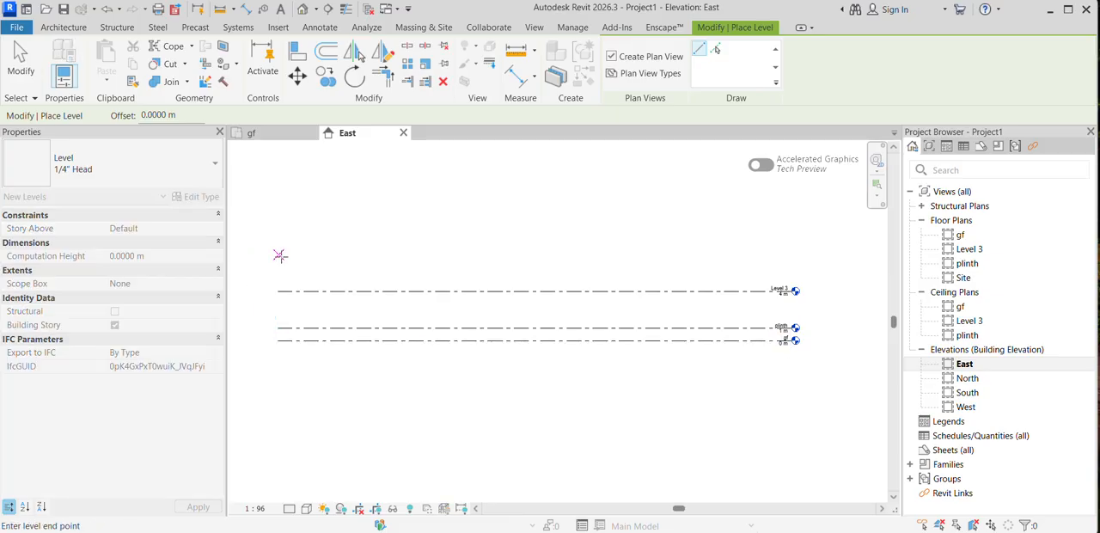
pyautogui.click(790, 255)
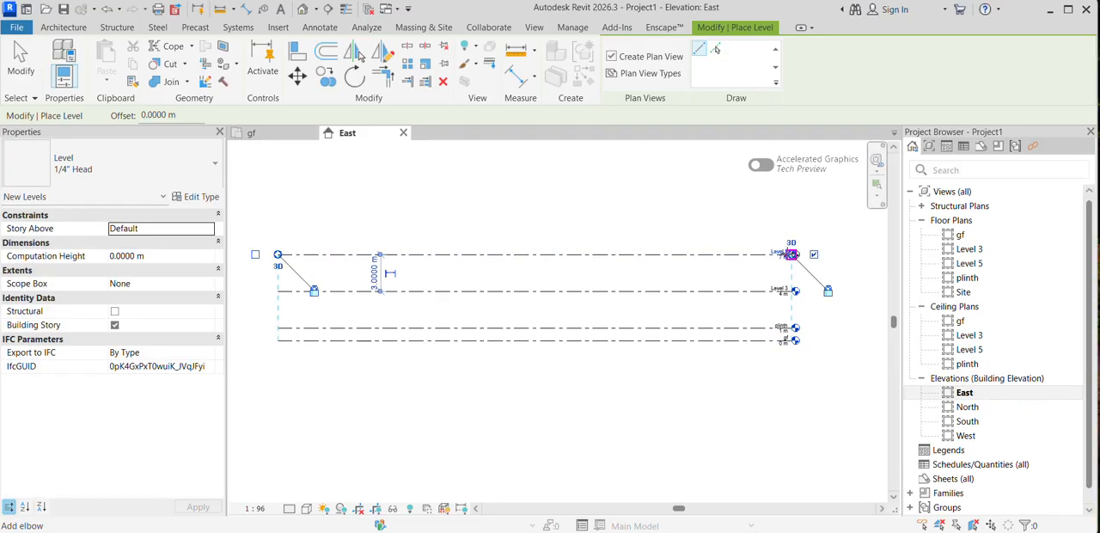
pyautogui.click(288, 217)
pyautogui.click(779, 198)
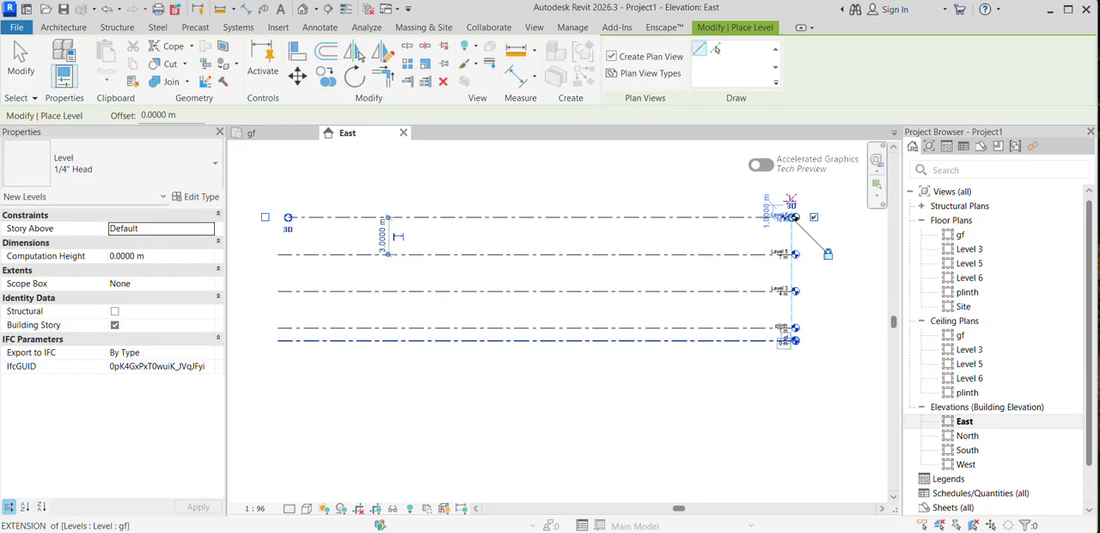
pyautogui.scroll(1, 855, 216)
pyautogui.scroll(1, 855, 217)
pyautogui.press('Escape')
pyautogui.press('Escape')
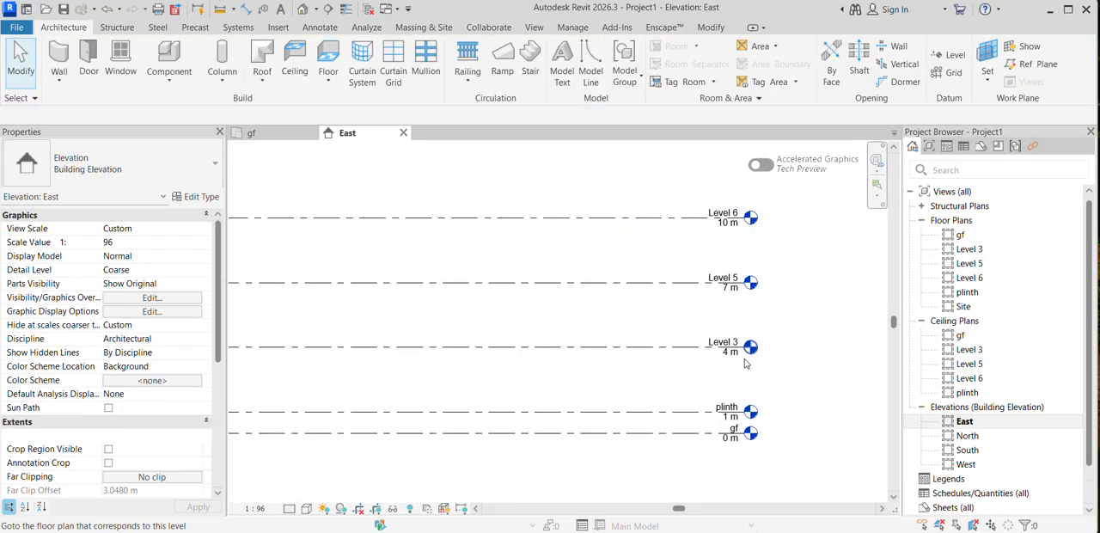
pyautogui.click(731, 345)
pyautogui.click(730, 347)
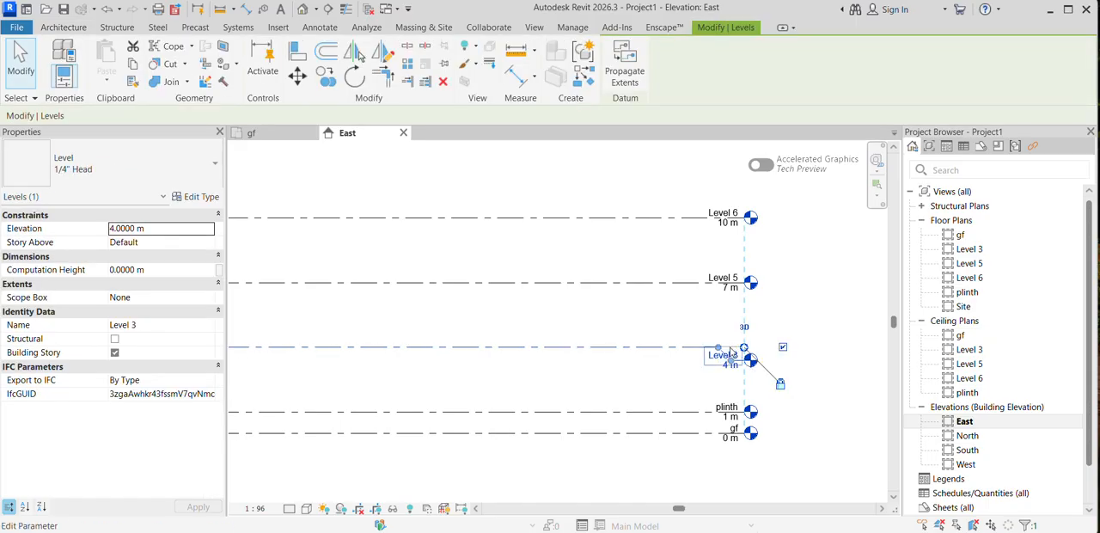
pyautogui.click(729, 362)
pyautogui.click(720, 356)
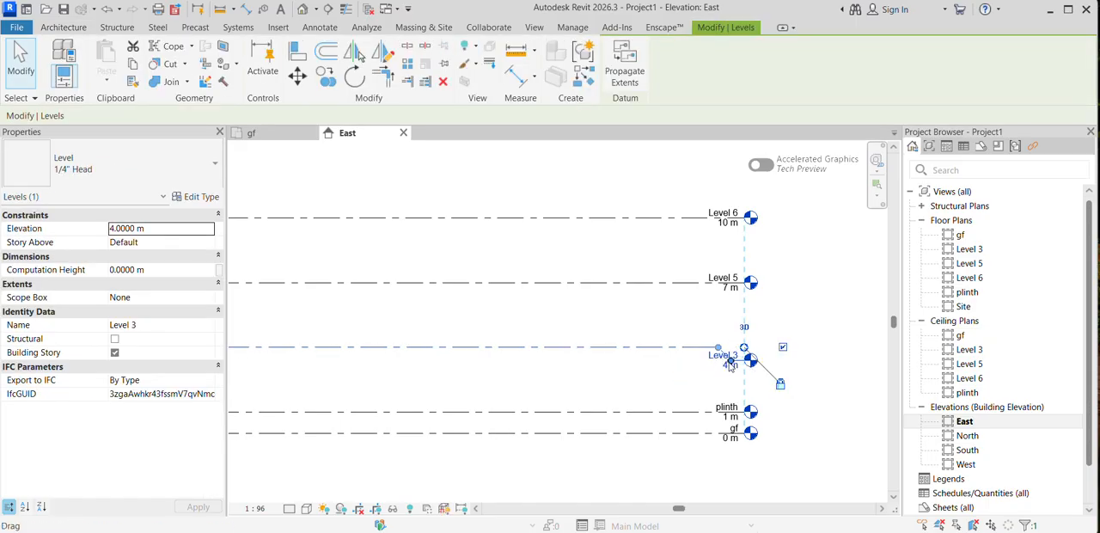
pyautogui.moveTo(730, 361); pyautogui.dragTo(727, 345)
# Step: Rename Level 3 as lintel and rename its corresponding views as well
pyautogui.click(724, 343)
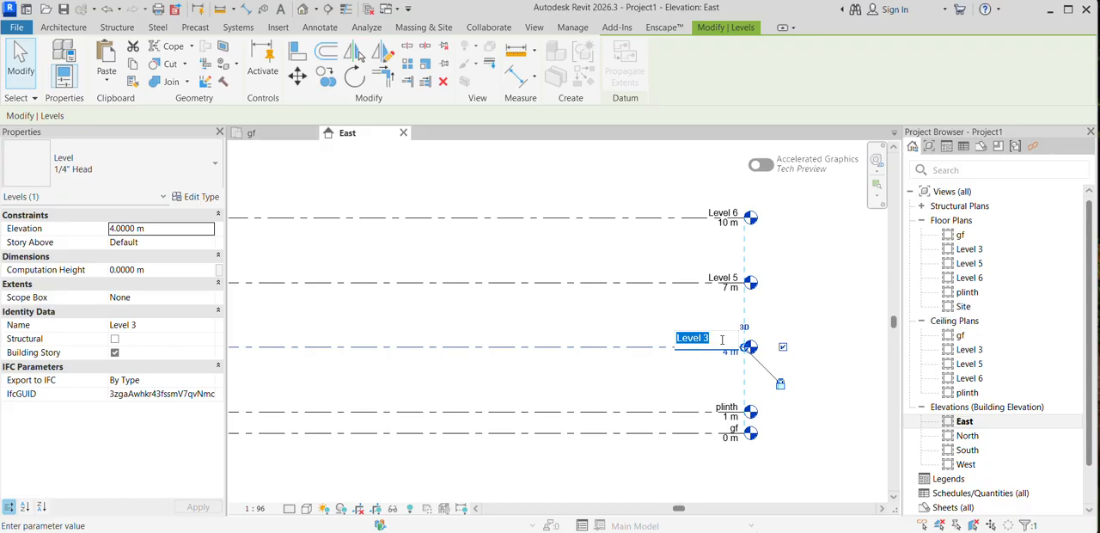
pyautogui.write('lim')
pyautogui.press('Return')
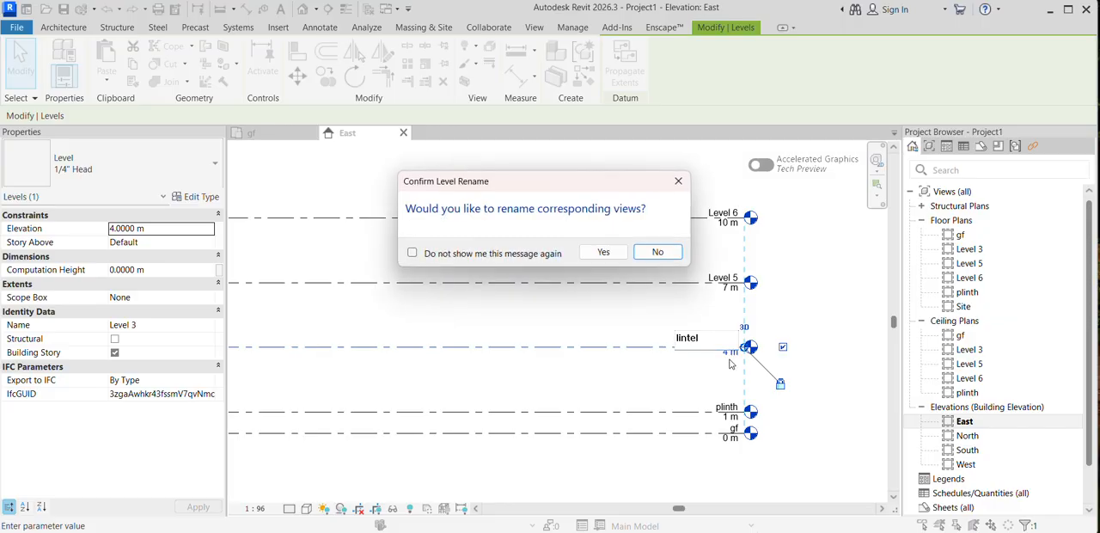
pyautogui.click(602, 252)
# Step: Set the spacing between the plinth and lintel levels to 3 m using the temporary dimension
pyautogui.scroll(-1, 741, 258)
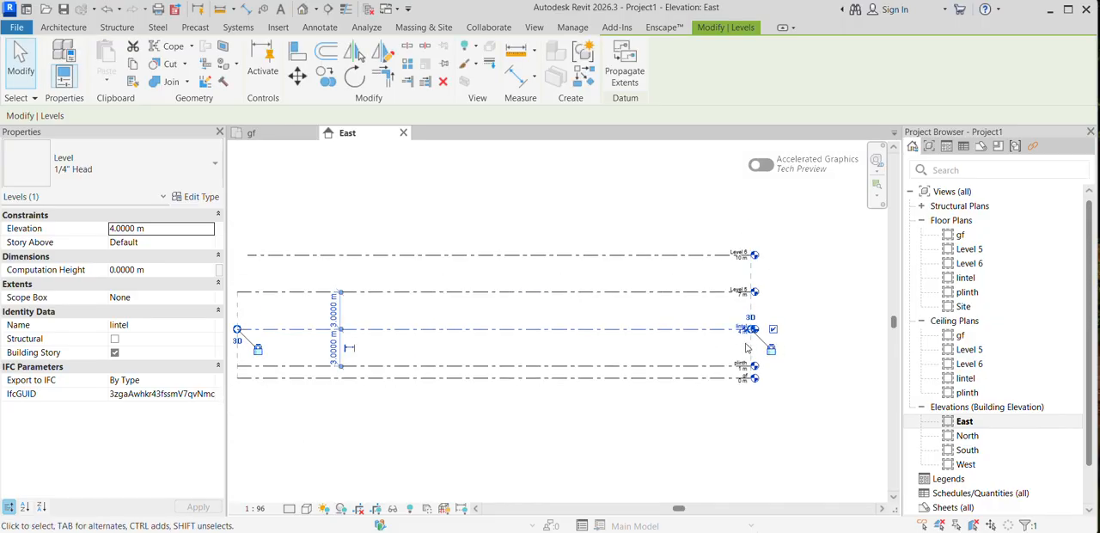
pyautogui.scroll(4, 736, 339)
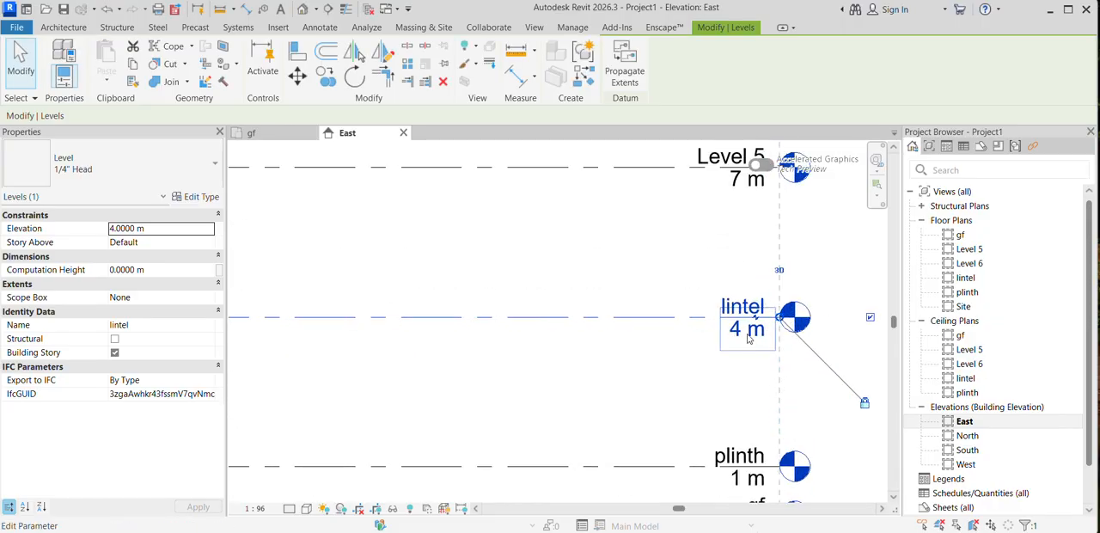
pyautogui.scroll(-5, 773, 322)
pyautogui.scroll(3, 373, 346)
pyautogui.click(411, 341)
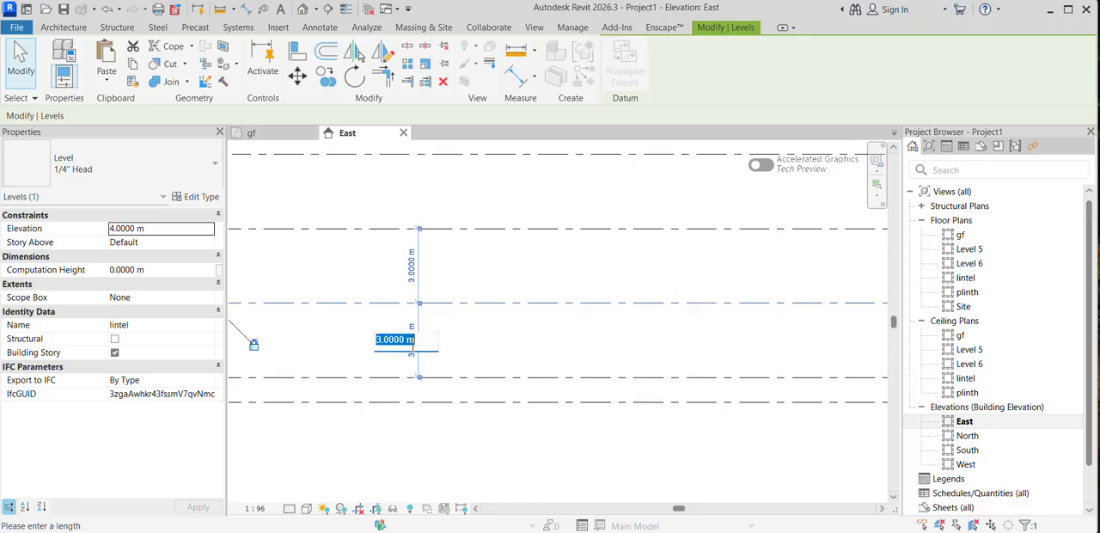
pyautogui.write('3m')
pyautogui.press('Return')
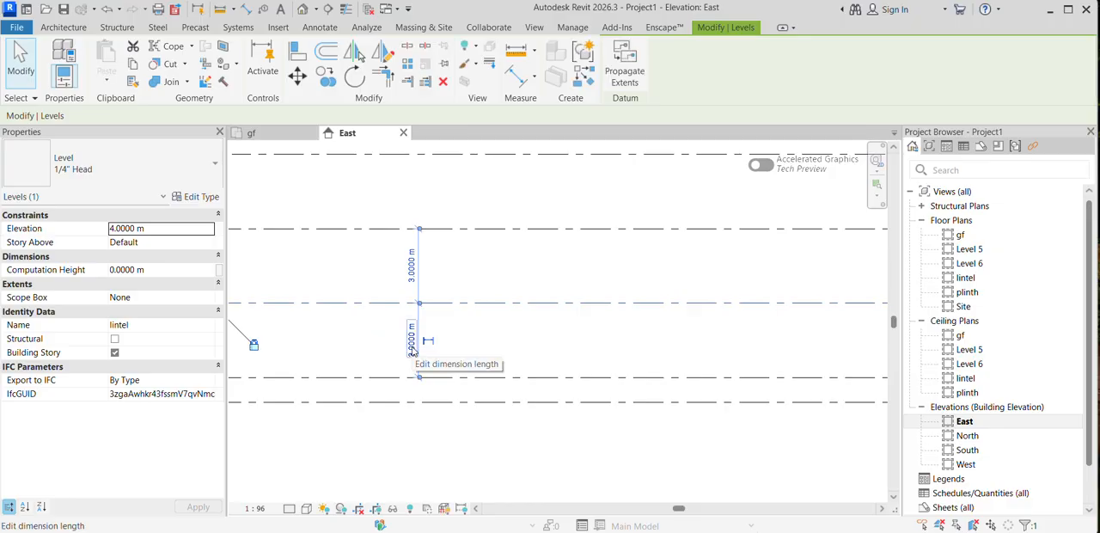
# Step: Set the elevation value on the lintel level's head to 4 m
pyautogui.scroll(-2, 412, 351)
pyautogui.scroll(-1, 507, 373)
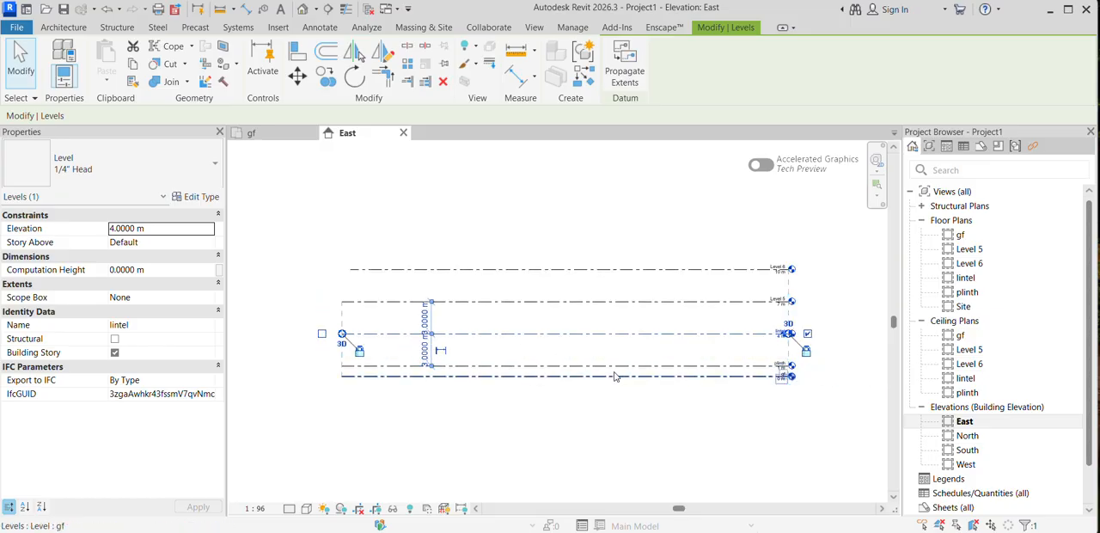
pyautogui.scroll(1, 771, 358)
pyautogui.scroll(4, 784, 339)
pyautogui.click(759, 310)
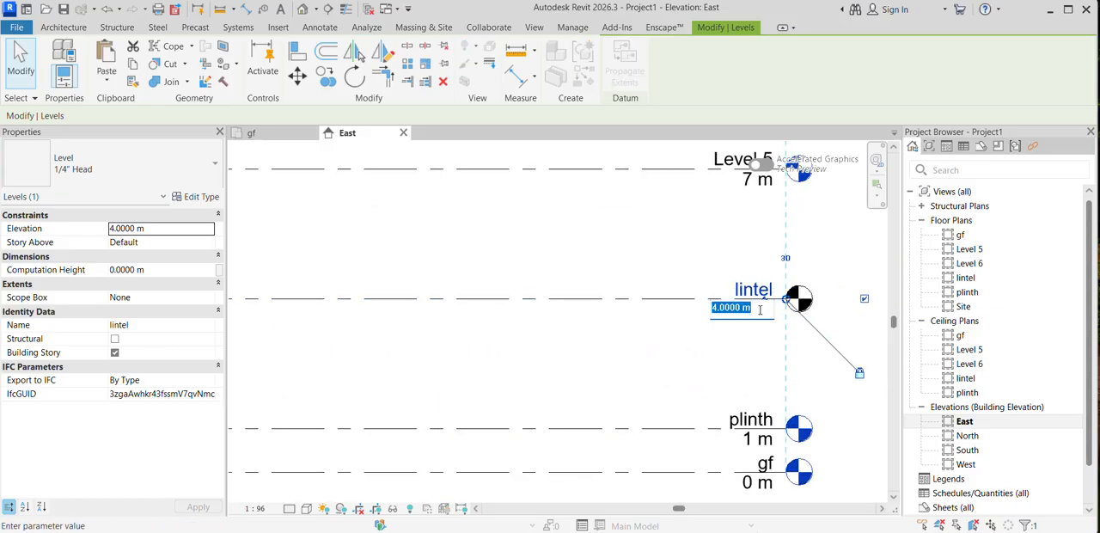
pyautogui.write('4m')
pyautogui.press('Return')
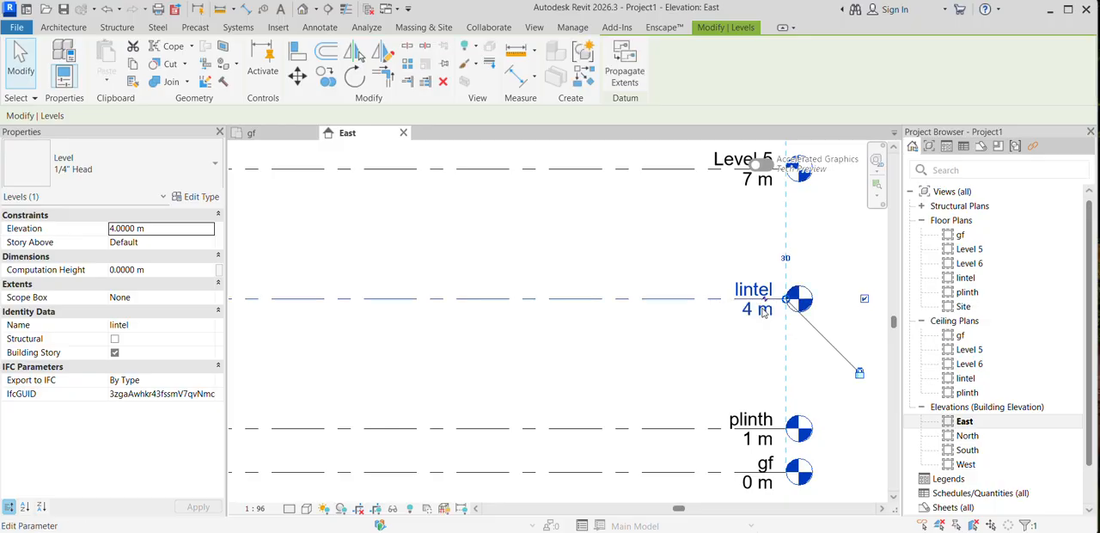
# Step: Set the elevation value on the lintel level's head to 3 m
pyautogui.scroll(-4, 761, 311)
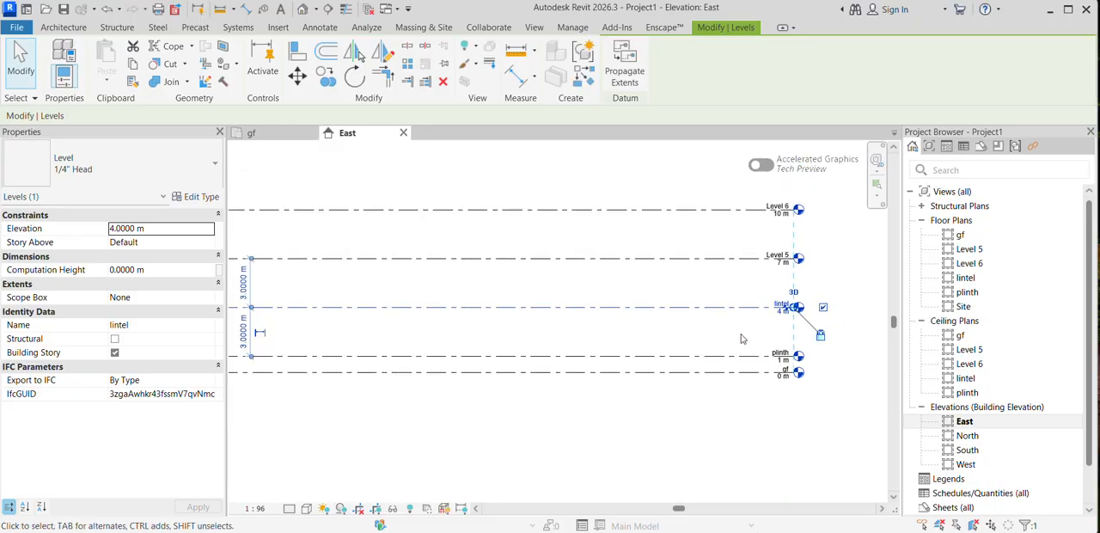
pyautogui.scroll(4, 749, 312)
pyautogui.click(781, 312)
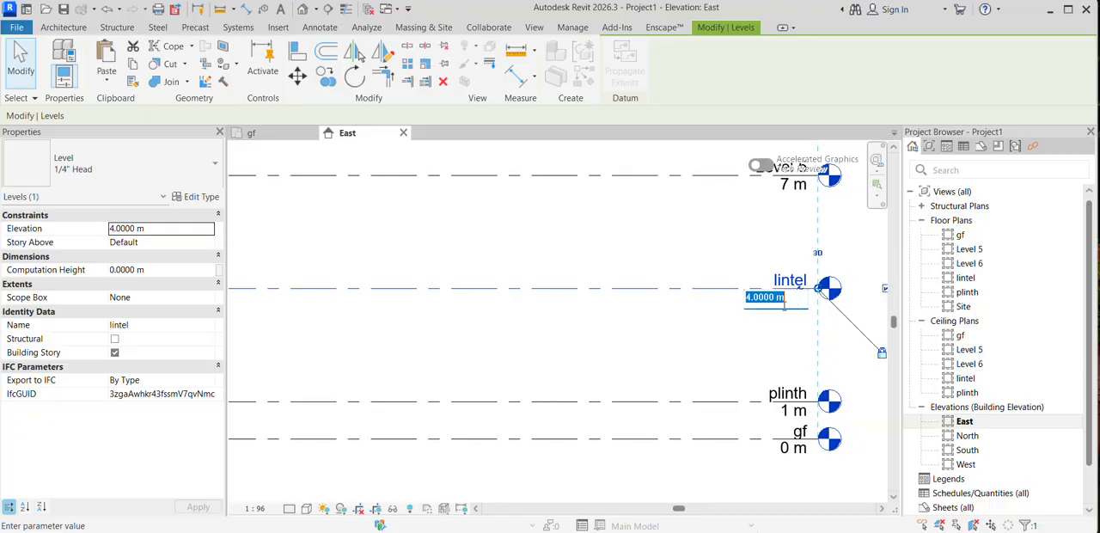
pyautogui.write('3m')
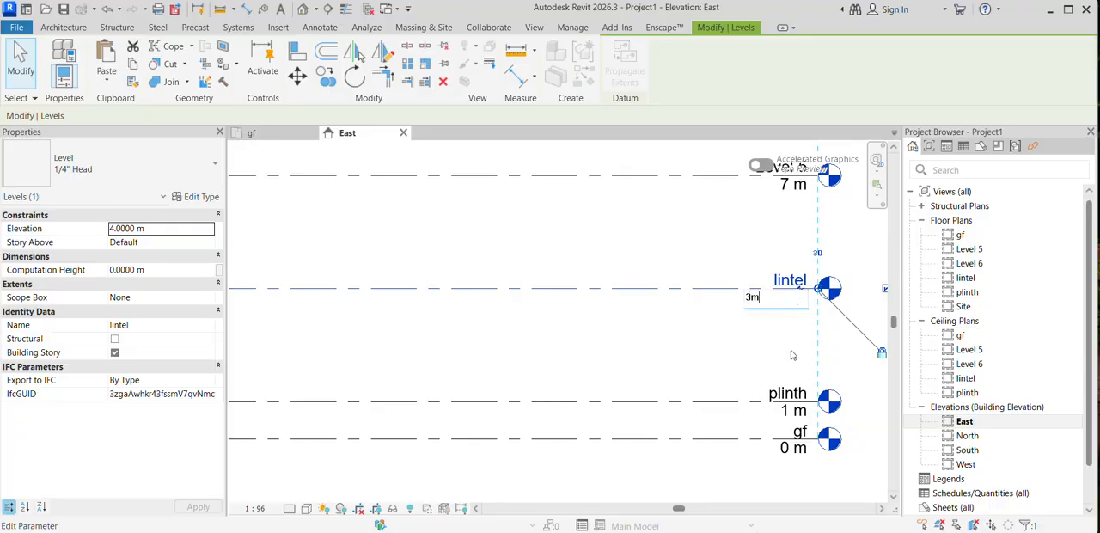
pyautogui.press('Return')
pyautogui.scroll(-4, 792, 353)
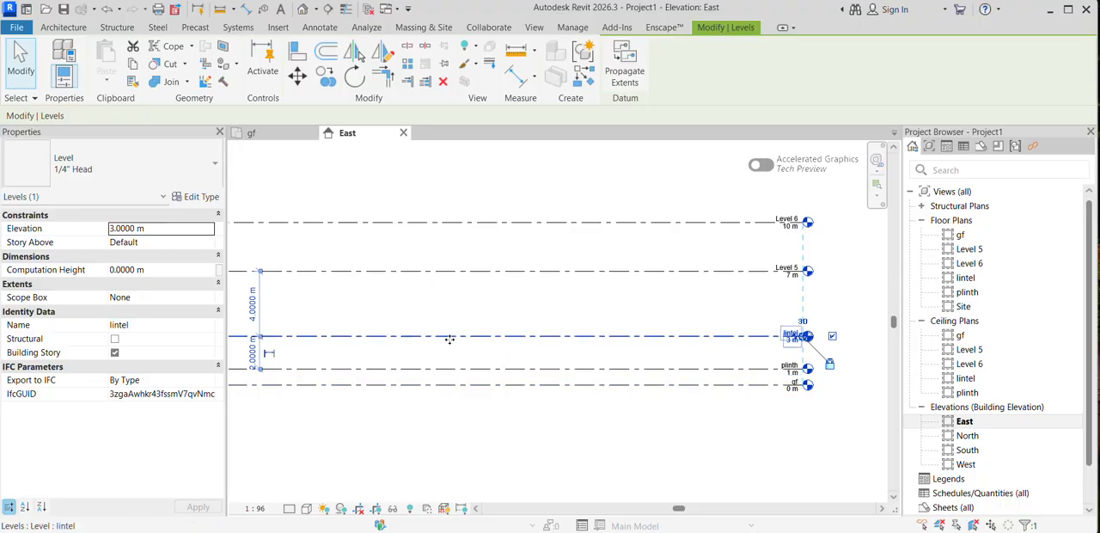
# Step: Set the spacing between the plinth and lintel levels to 3 m using the temporary dimension
pyautogui.moveTo(458, 349); pyautogui.dragTo(481, 373, button='middle')
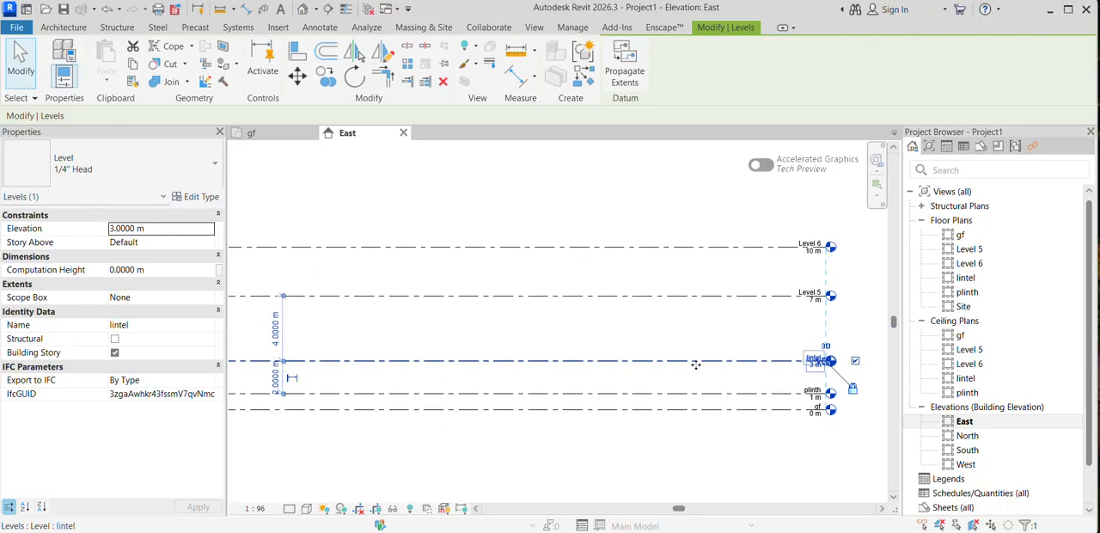
pyautogui.click(666, 376)
pyautogui.click(718, 362)
pyautogui.click(275, 378)
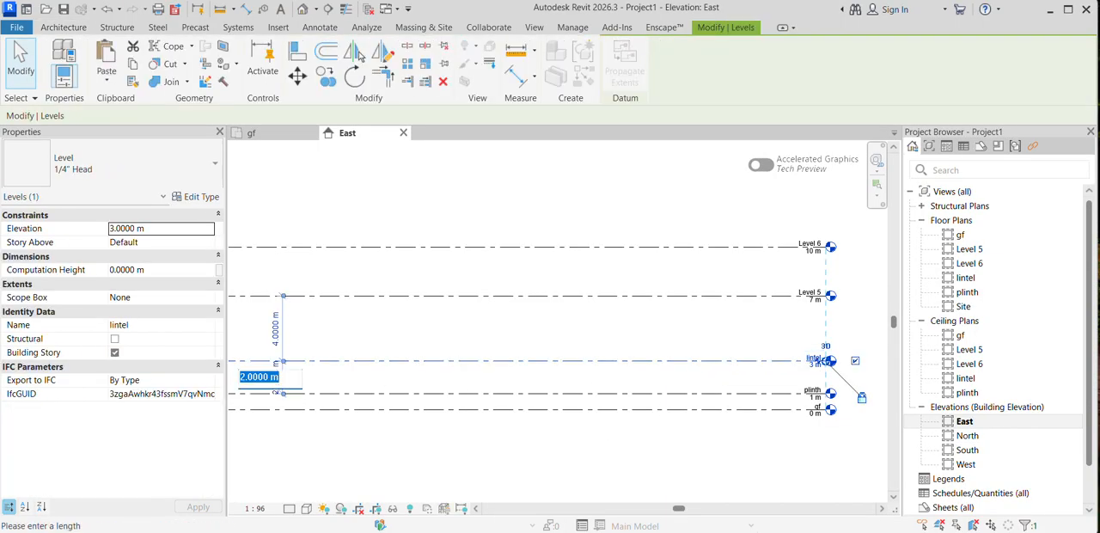
pyautogui.write('3m')
pyautogui.press('Return')
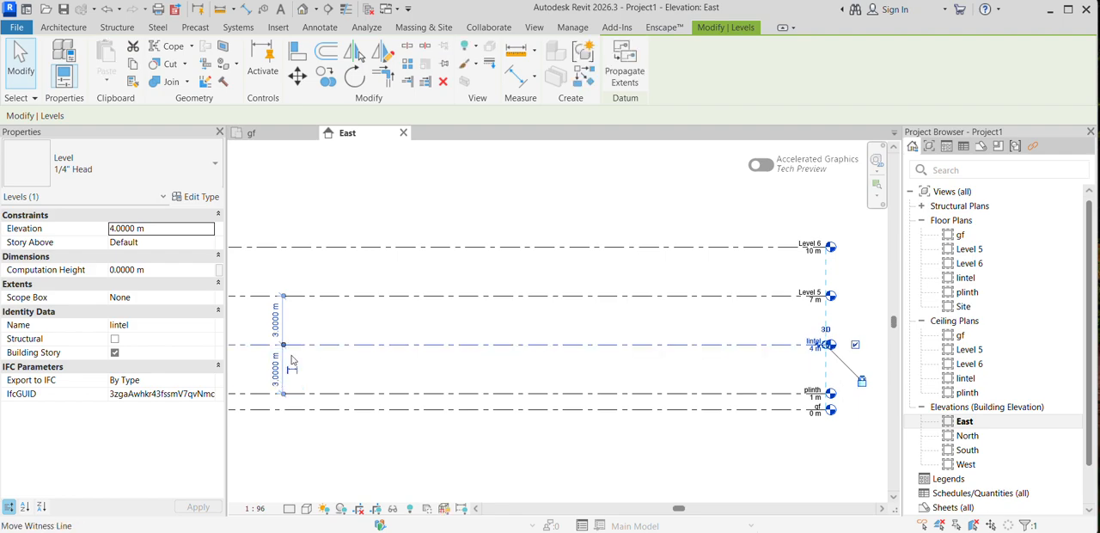
# Step: Check the temporary dimensions between Level 5, the lintel level and the plinth level
pyautogui.moveTo(462, 383); pyautogui.dragTo(423, 397, button='middle')
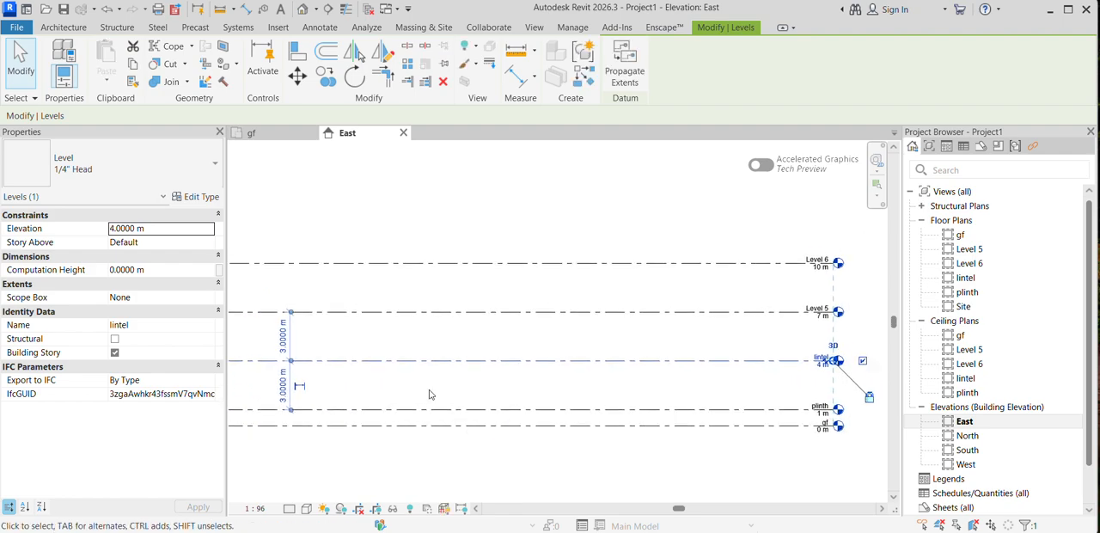
pyautogui.click(794, 314)
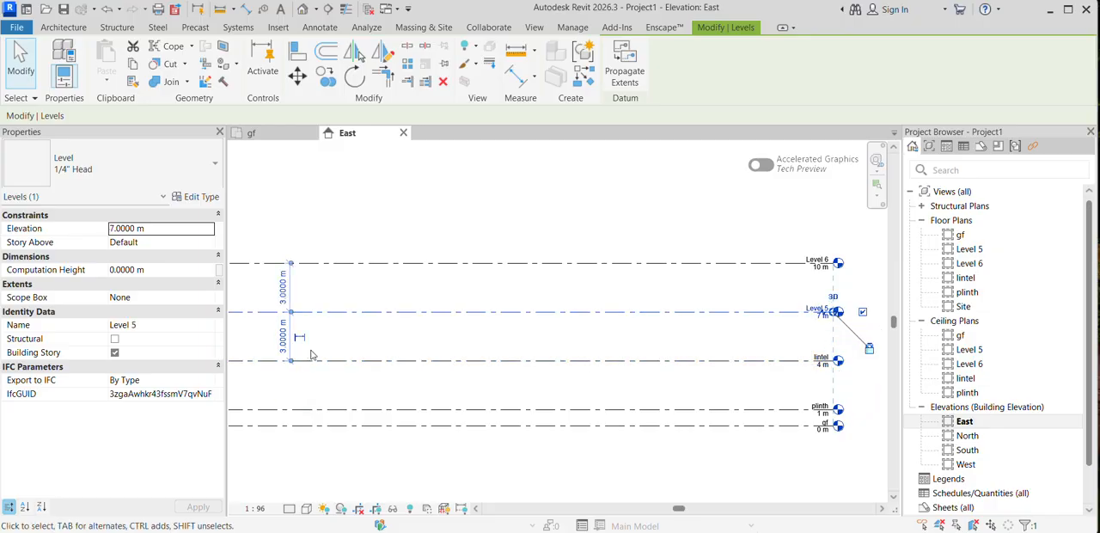
pyautogui.click(341, 361)
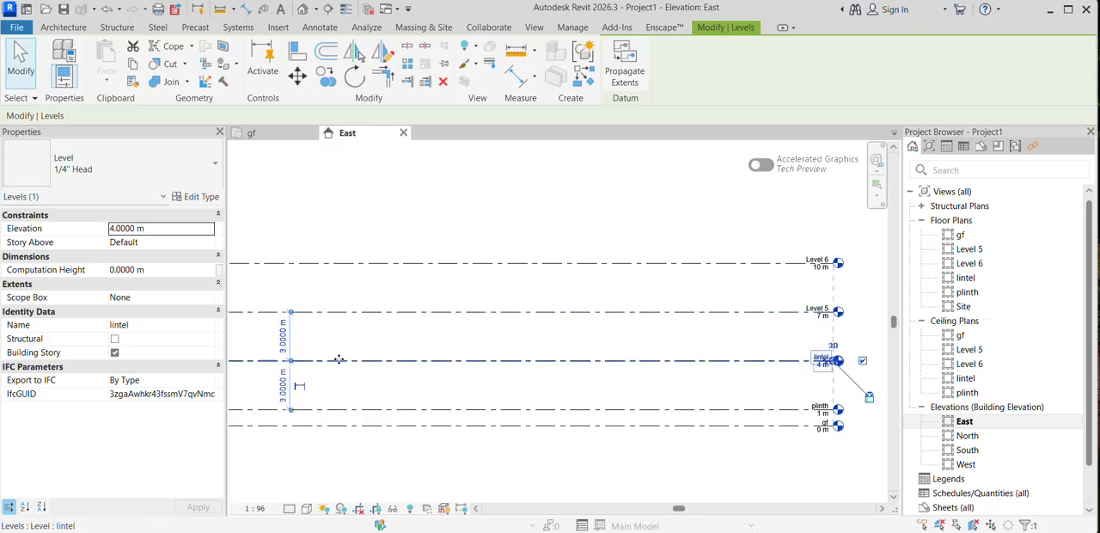
pyautogui.click(283, 339)
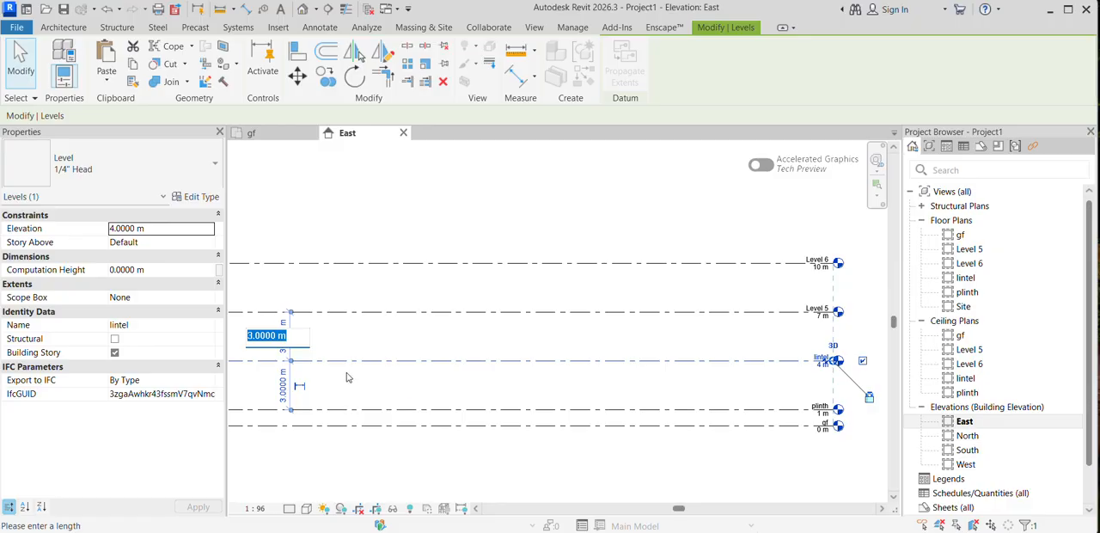
pyautogui.press('Return')
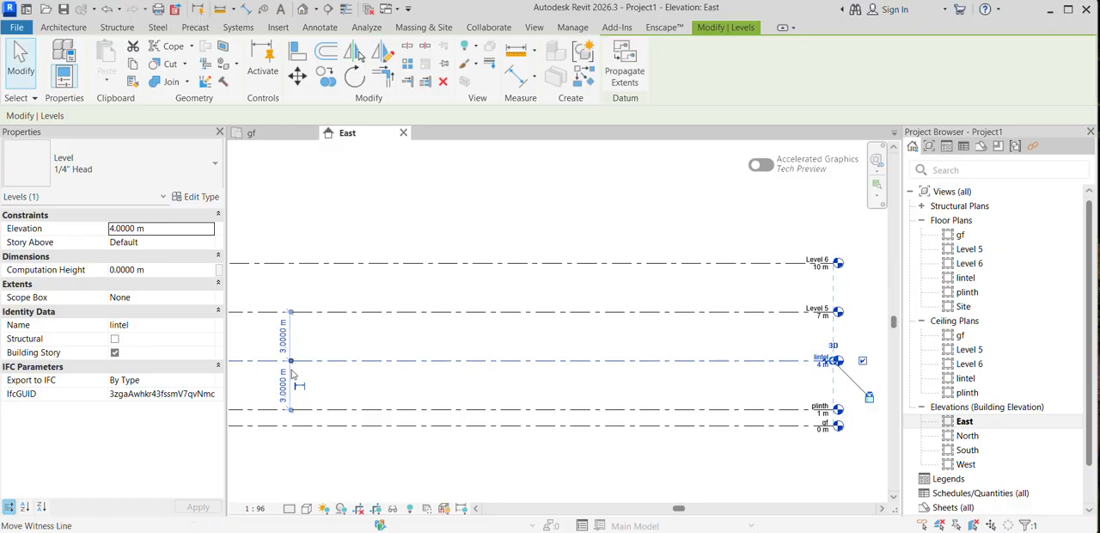
# Step: Rename Level 5 as slab, rename its corresponding views as well, and suppress further rename confirmations
pyautogui.click(822, 315)
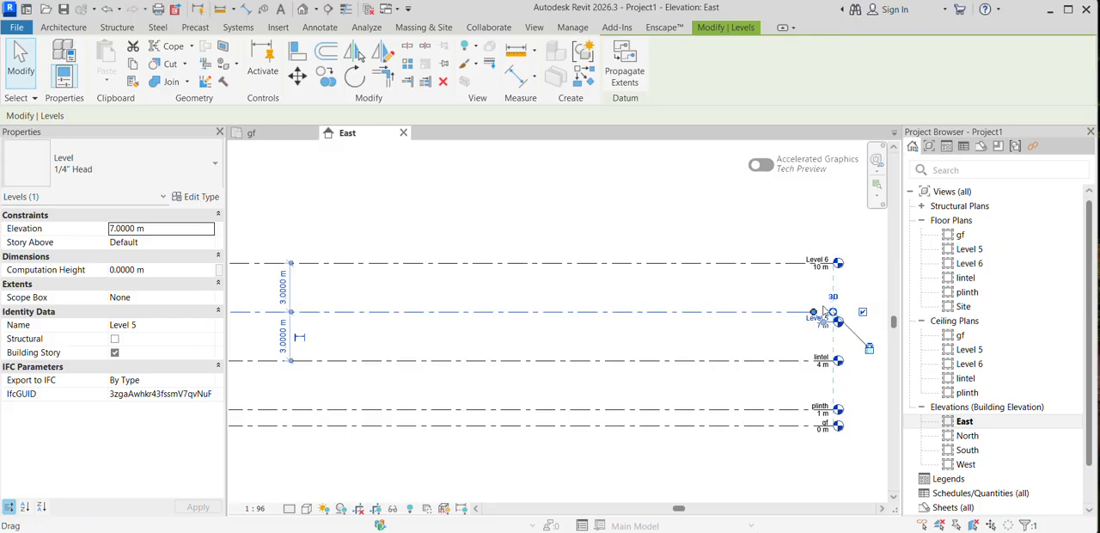
pyautogui.moveTo(823, 313); pyautogui.dragTo(825, 318)
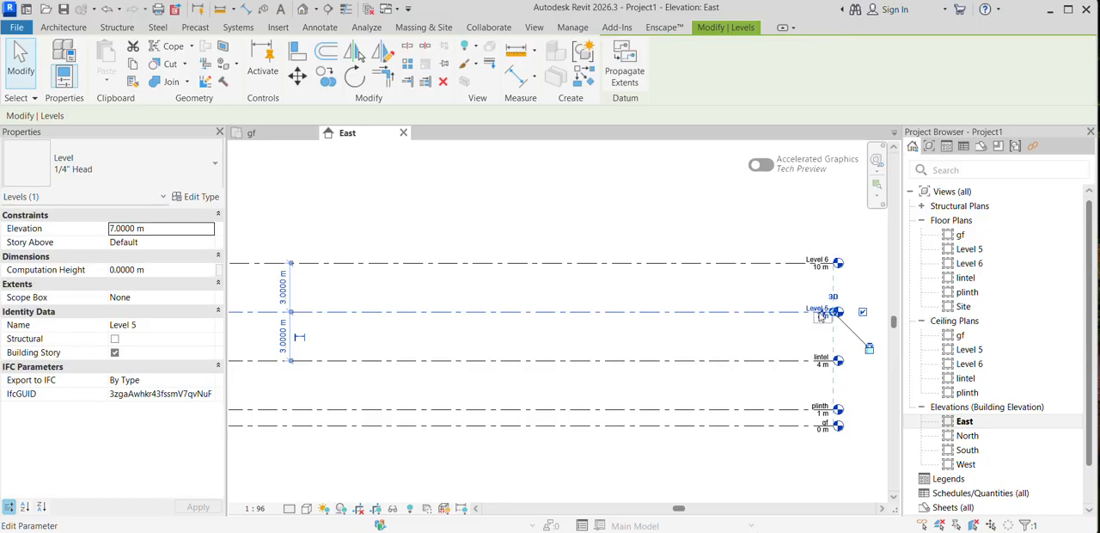
pyautogui.scroll(3, 825, 316)
pyautogui.click(804, 306)
pyautogui.write('s')
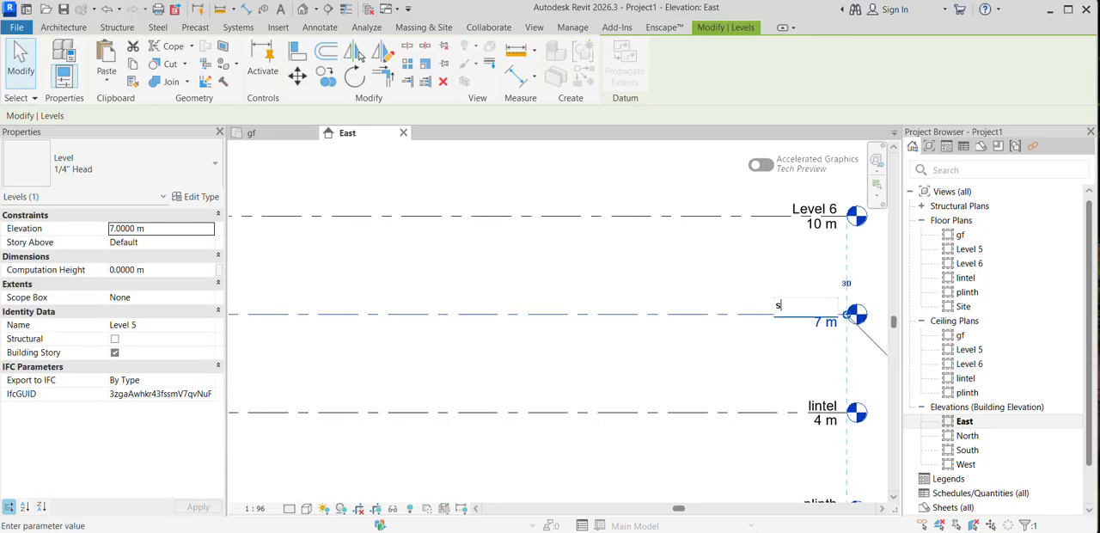
pyautogui.write('lab')
pyautogui.press('Return')
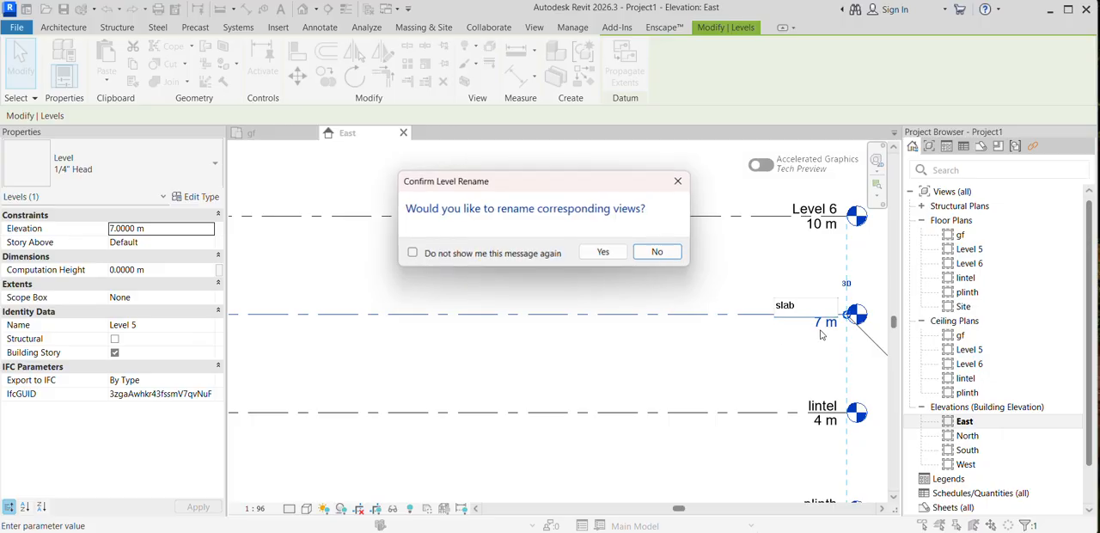
pyautogui.click(412, 254)
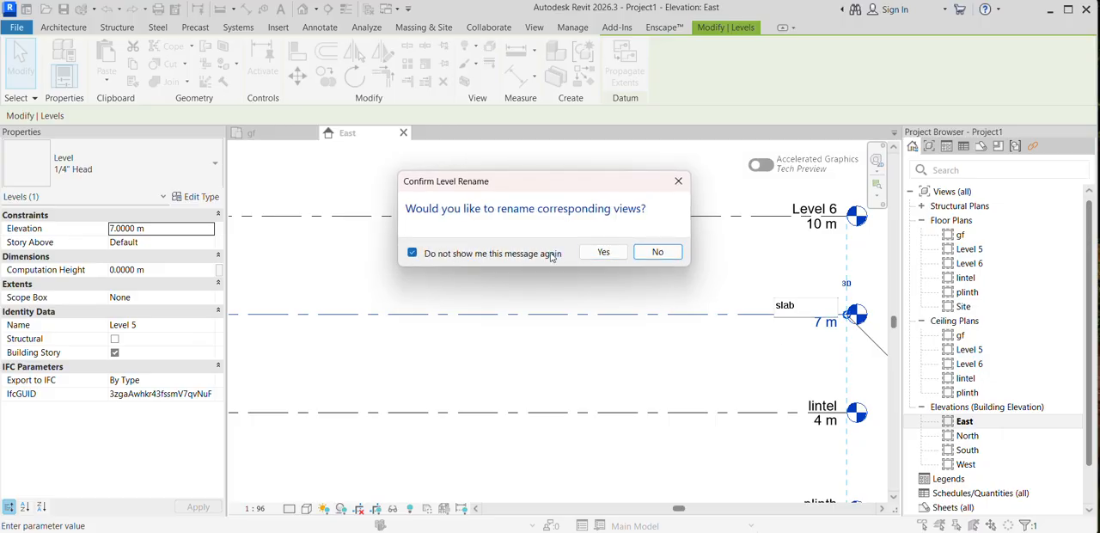
pyautogui.click(604, 251)
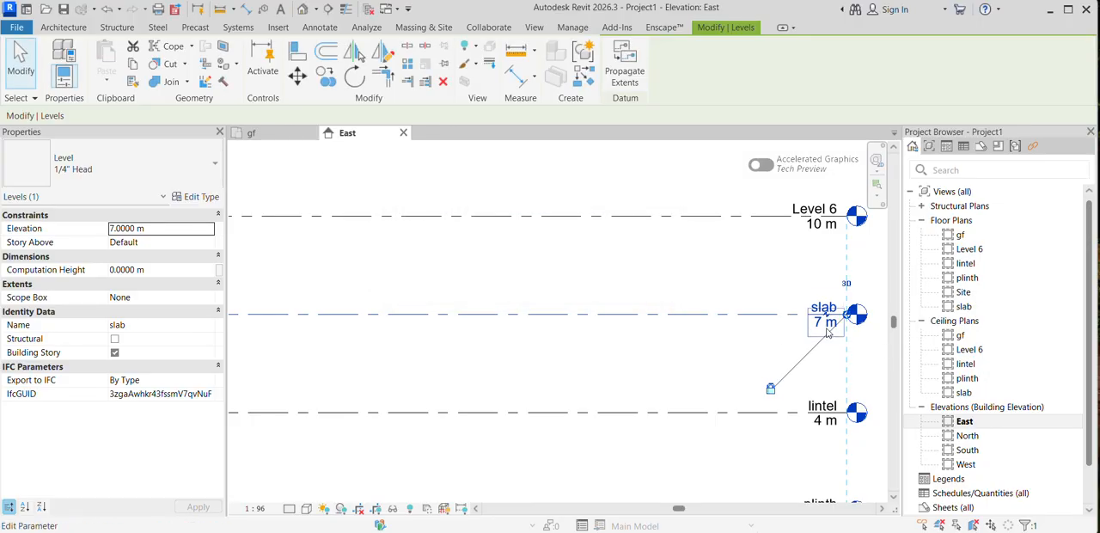
# Step: Set the spacing between the lintel and slab levels to 1 m using the temporary dimension
pyautogui.scroll(-5, 833, 323)
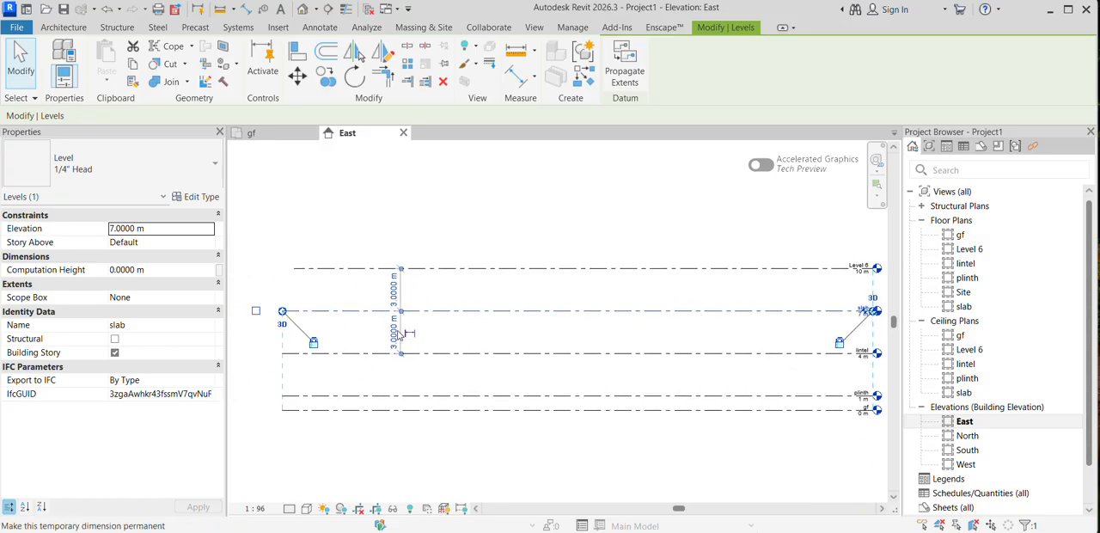
pyautogui.click(394, 333)
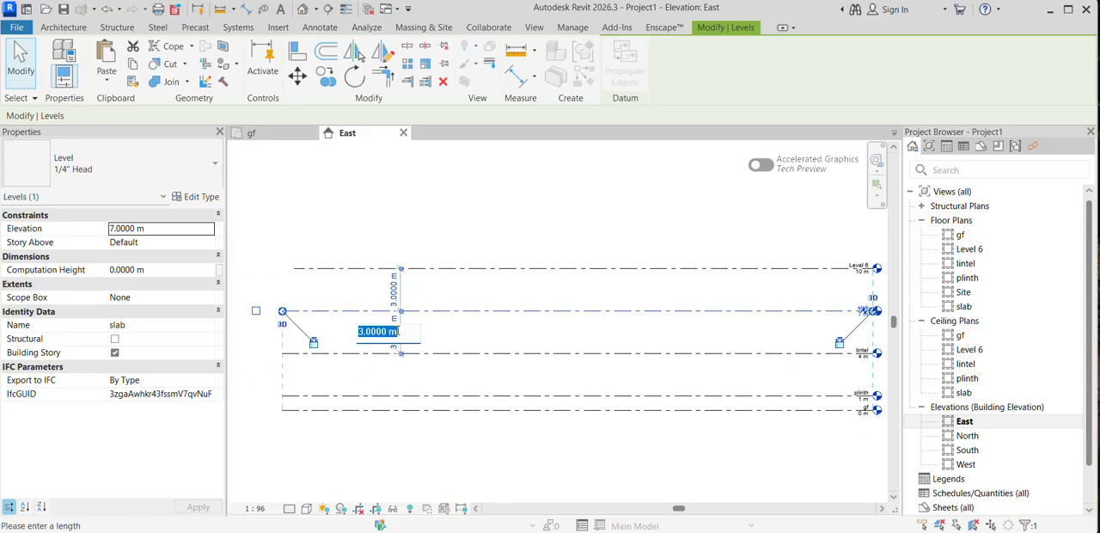
pyautogui.write('5')
pyautogui.press('Return')
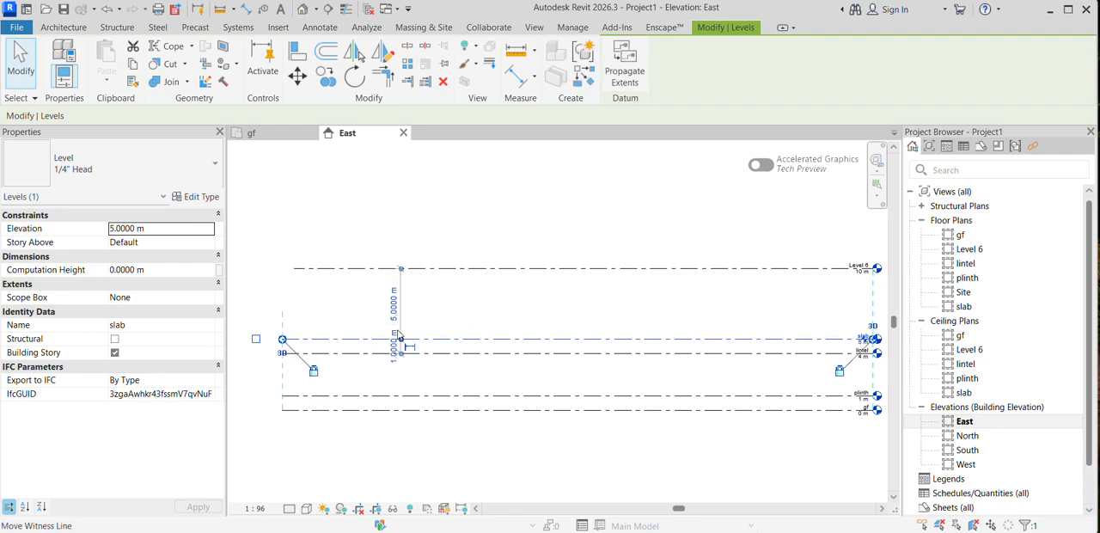
pyautogui.click(451, 323)
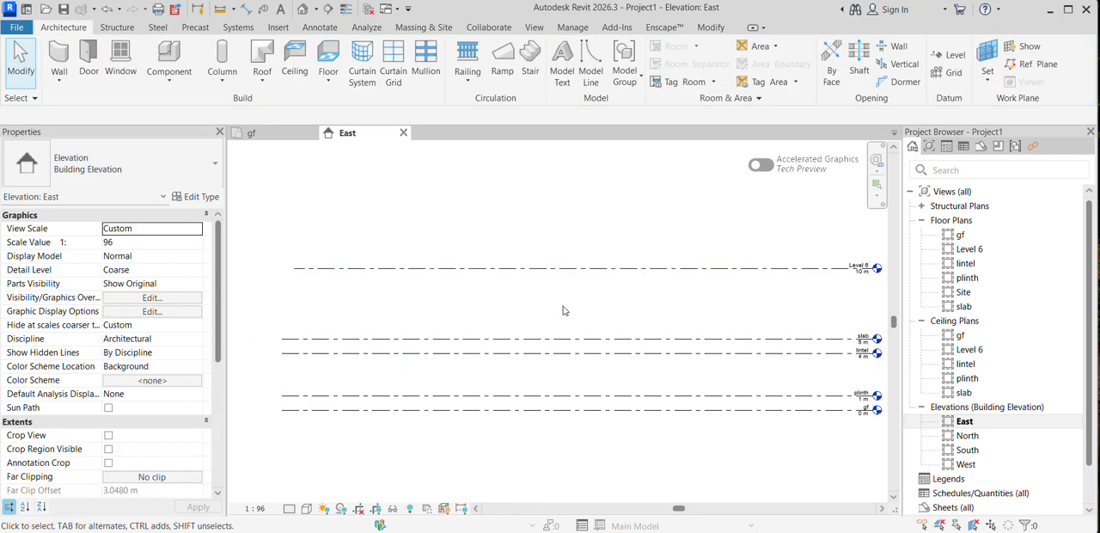
pyautogui.click(548, 343)
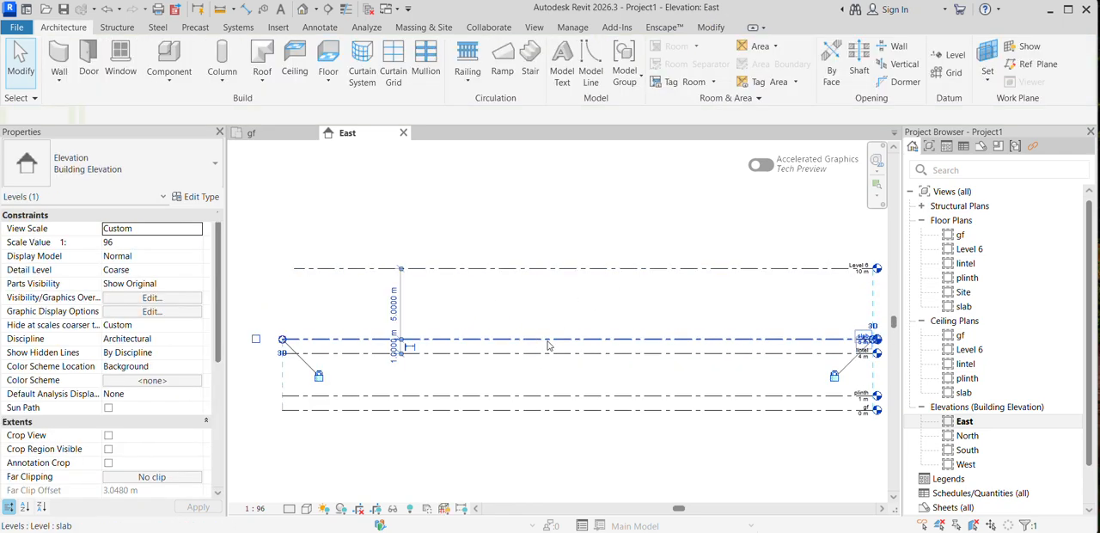
pyautogui.click(581, 269)
pyautogui.click(557, 339)
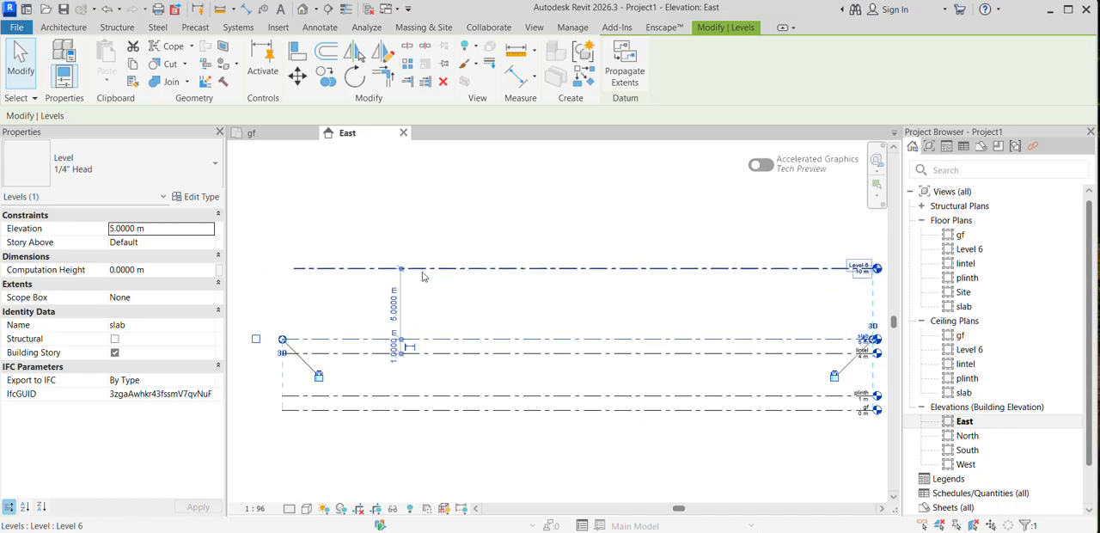
pyautogui.click(395, 302)
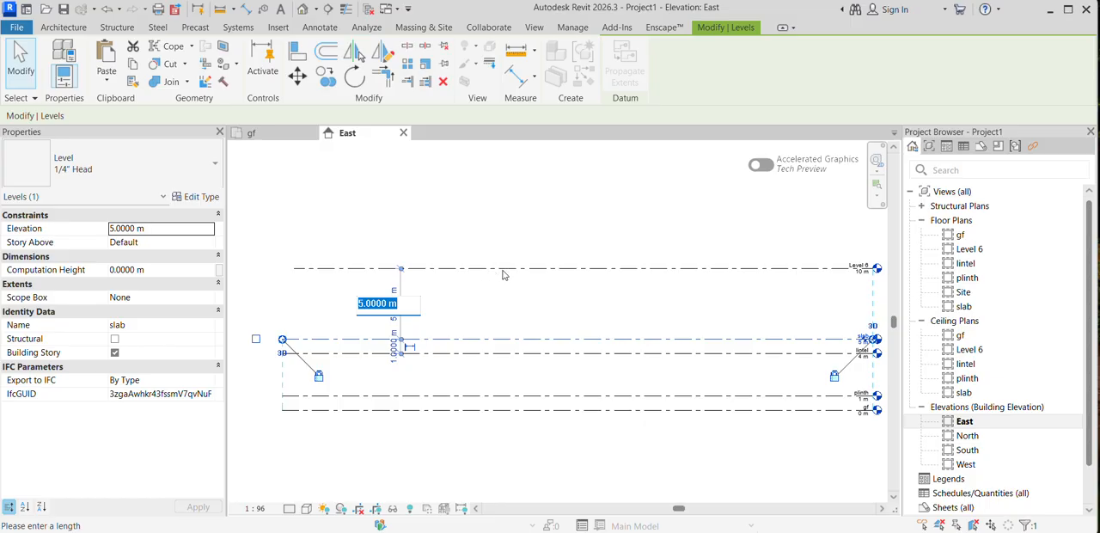
pyautogui.click(538, 274)
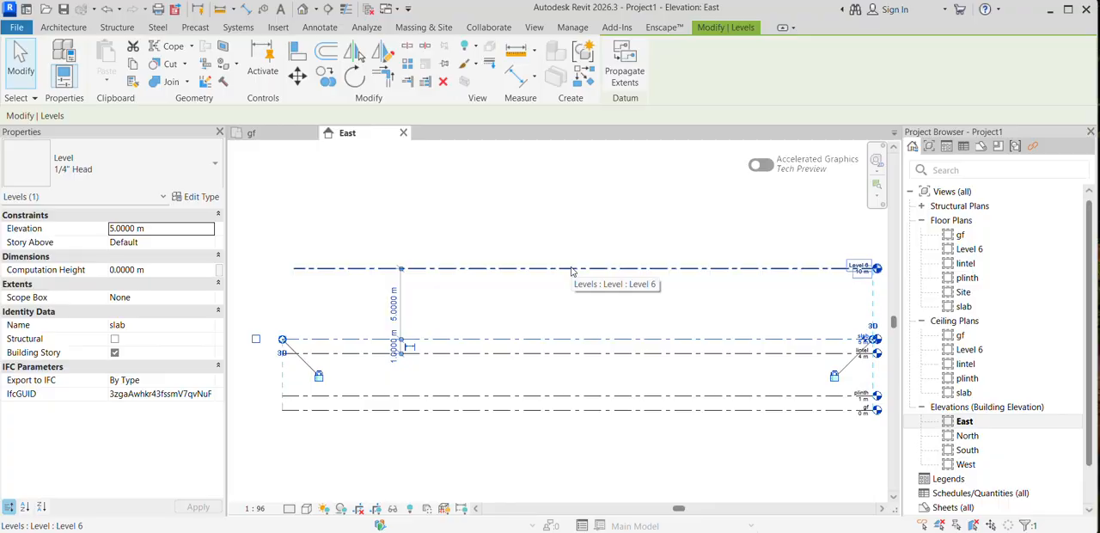
# Step: Rename Level 6, the uppermost level, as parapet
pyautogui.click(571, 271)
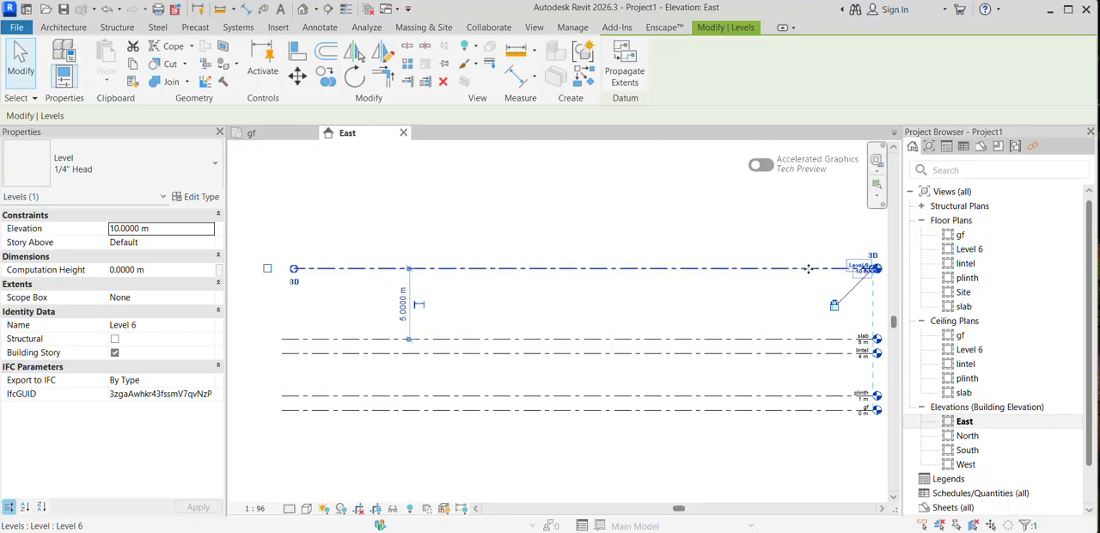
pyautogui.scroll(-2, 633, 339)
pyautogui.scroll(2, 662, 318)
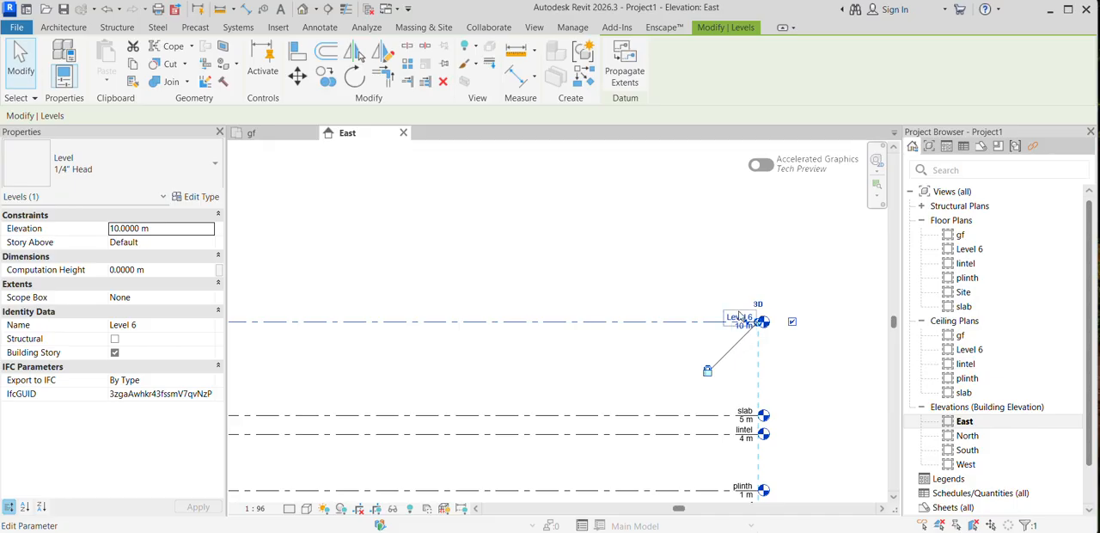
pyautogui.click(741, 318)
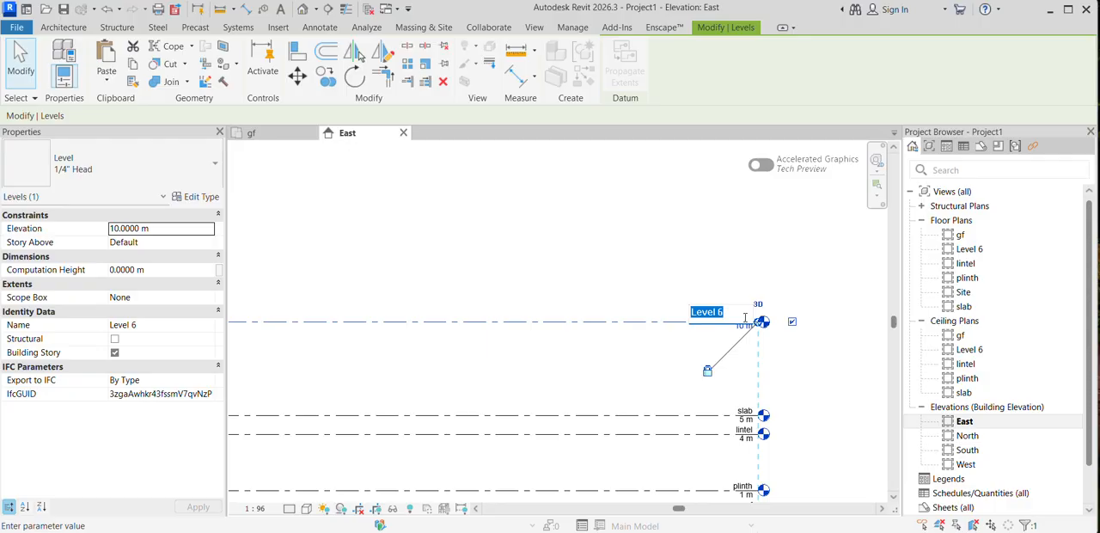
pyautogui.write('parapet')
pyautogui.press('Return')
pyautogui.scroll(-2, 631, 256)
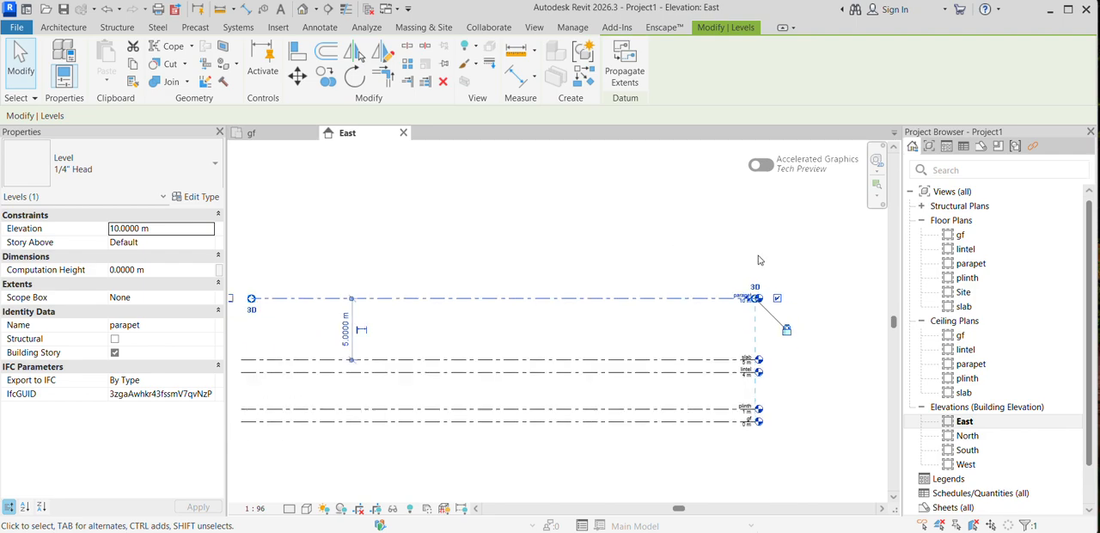
# Step: Set the spacing between the slab and parapet levels to 1 m using the temporary dimension
pyautogui.moveTo(344, 327); pyautogui.dragTo(364, 319, button='middle')
pyautogui.click(366, 320)
pyautogui.write('1')
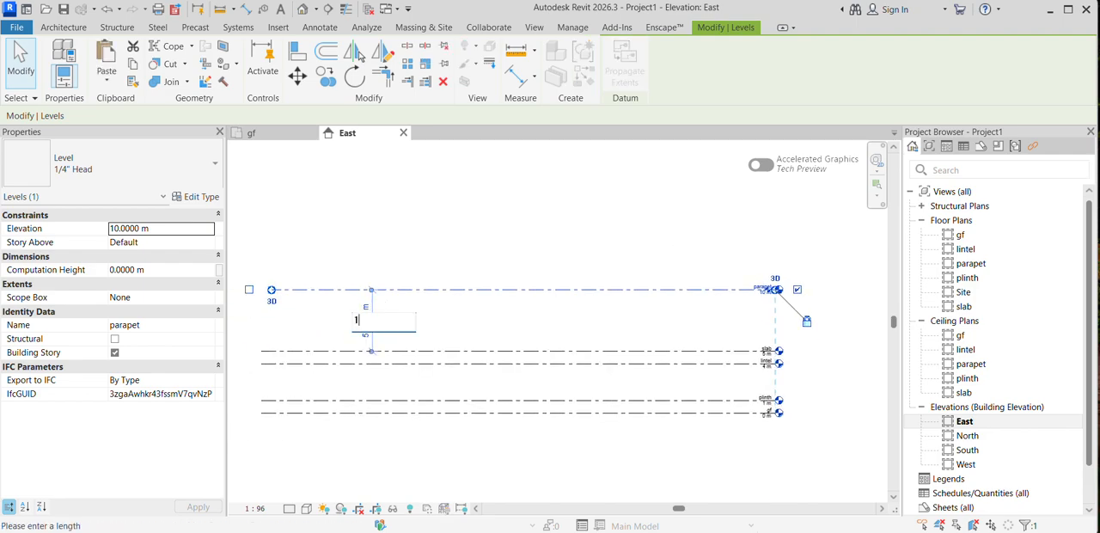
pyautogui.press('Return')
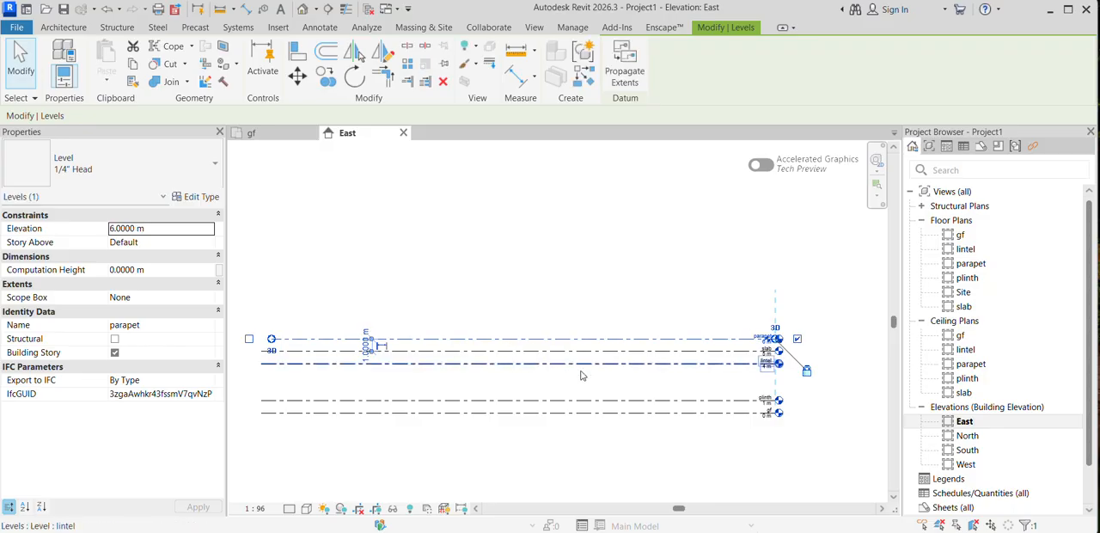
pyautogui.scroll(3, 536, 448)
pyautogui.moveTo(535, 448); pyautogui.dragTo(300, 456, button='middle')
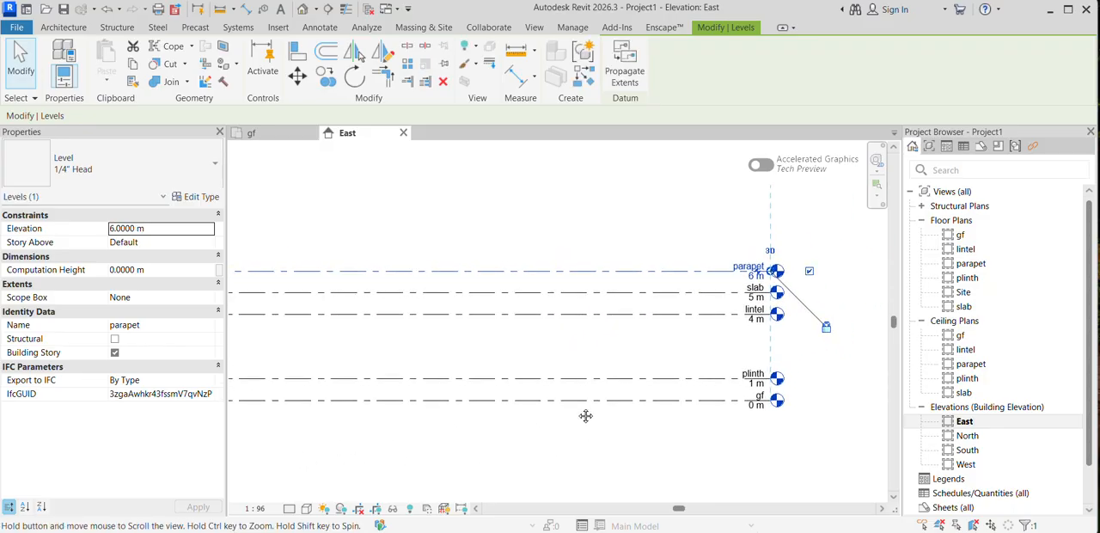
pyautogui.moveTo(584, 415); pyautogui.dragTo(585, 409, button='middle')
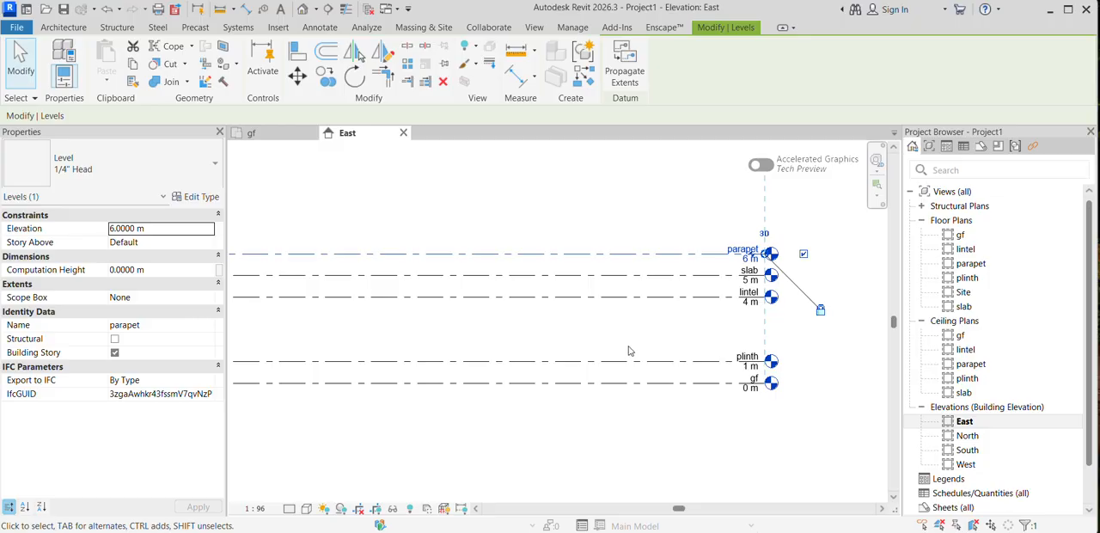
# Step: In the gf floor plan, draw a rectangle of Generic - 8" architectural walls about 13 m wide and 16 m long
pyautogui.doubleClick(961, 234)
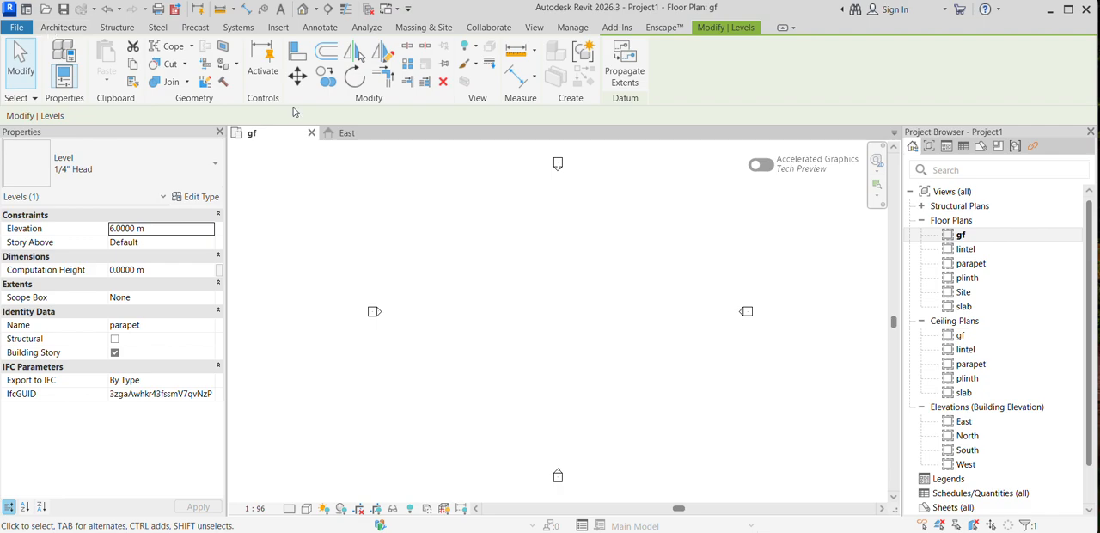
pyautogui.click(60, 36)
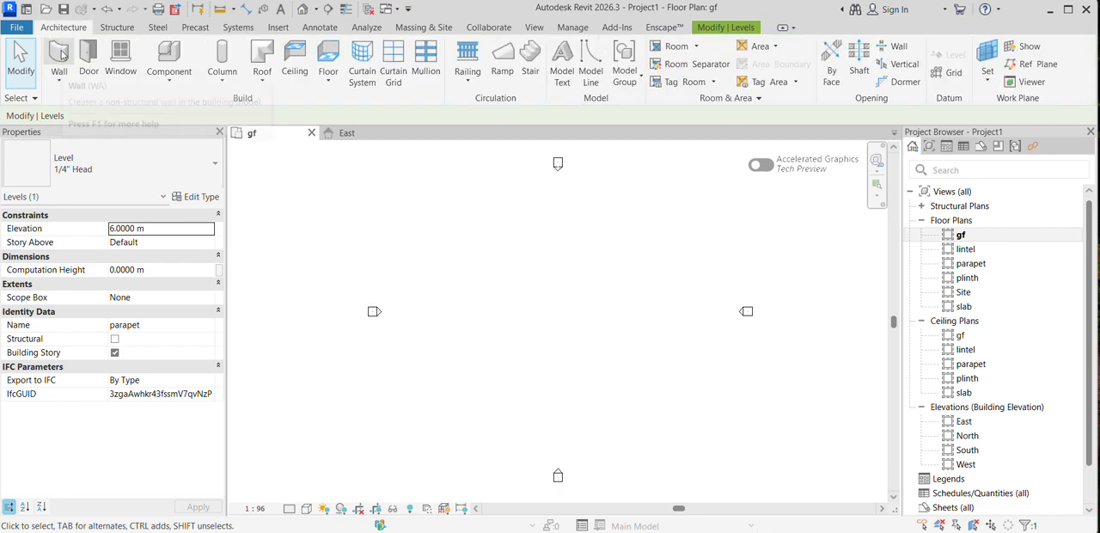
pyautogui.click(59, 79)
pyautogui.click(95, 104)
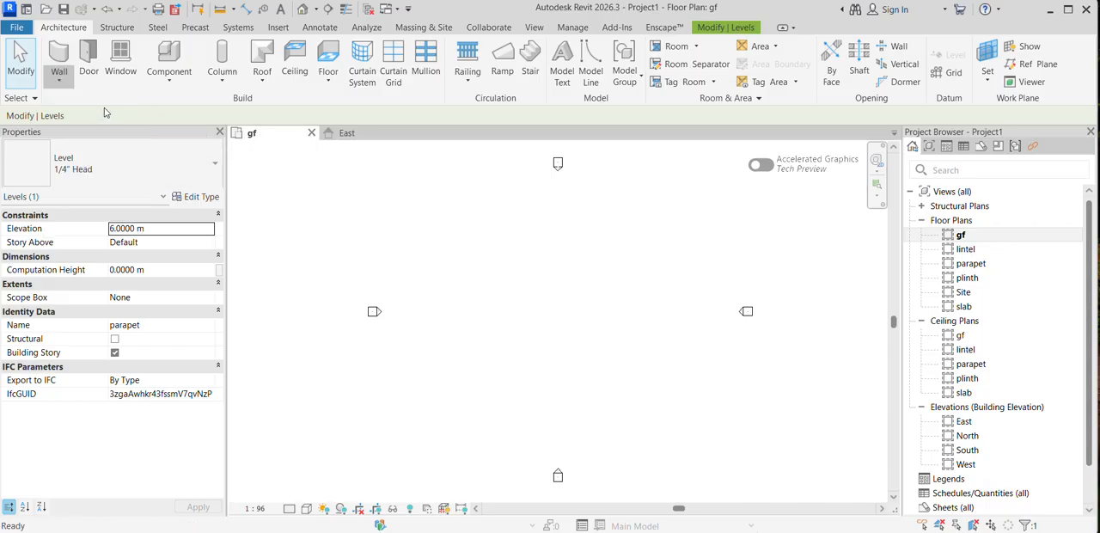
pyautogui.click(627, 49)
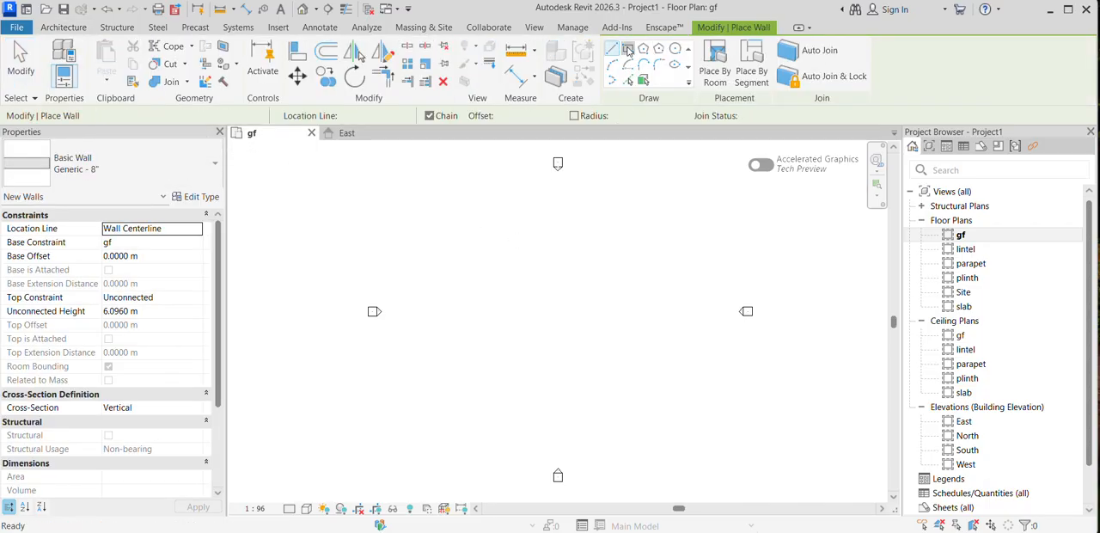
pyautogui.click(506, 249)
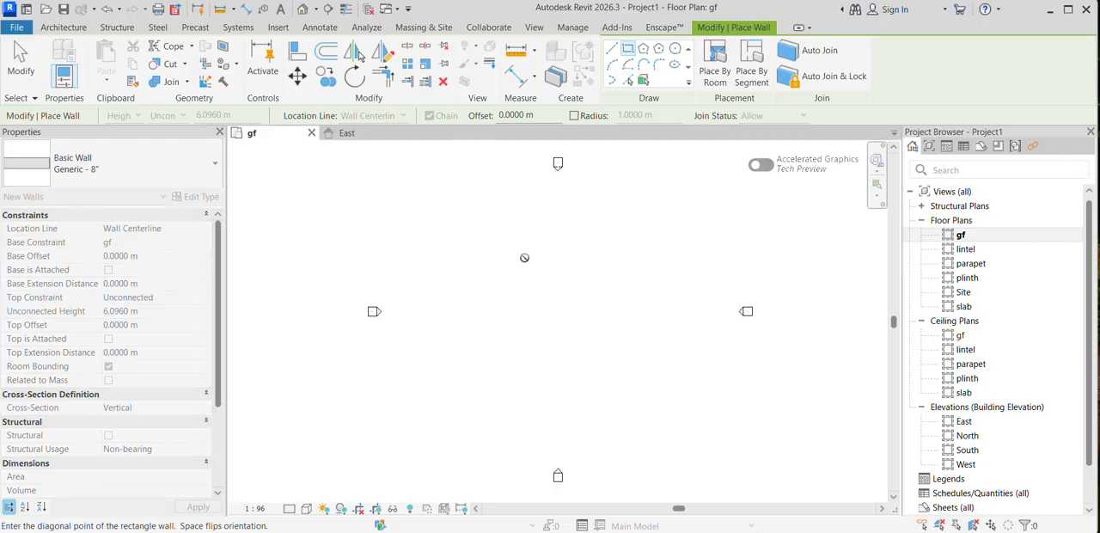
pyautogui.click(603, 366)
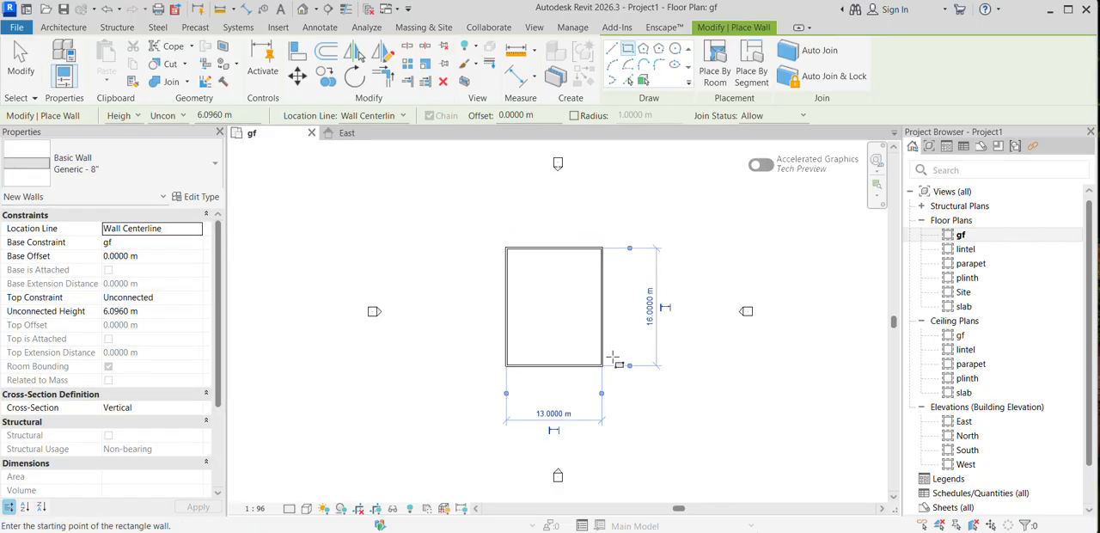
pyautogui.press('Escape')
pyautogui.press('Escape')
# Step: Set the spacing between the upper and lower walls to 40' using the temporary dimension
pyautogui.click(569, 249)
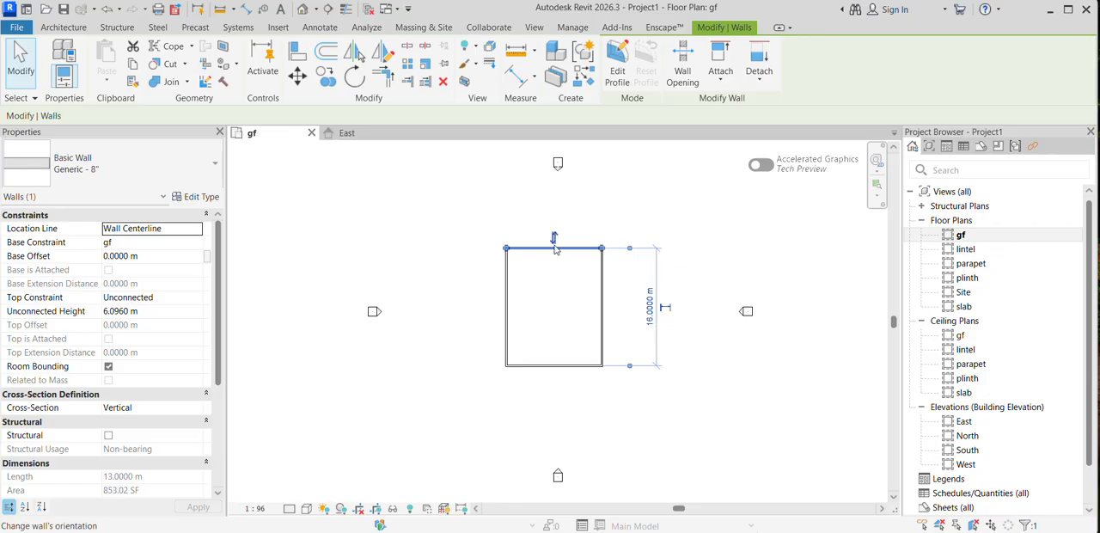
pyautogui.click(651, 321)
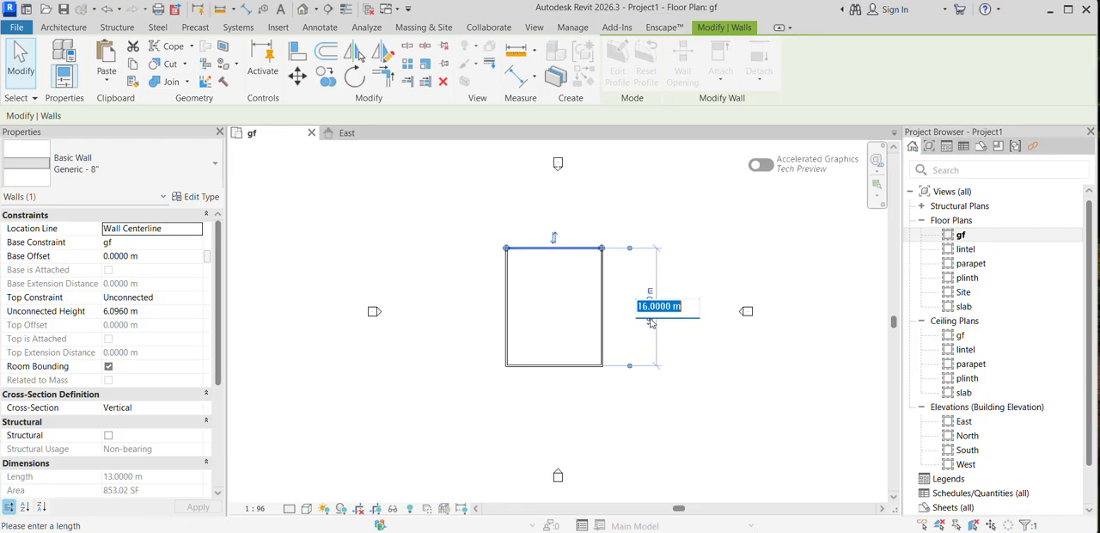
pyautogui.write("40'")
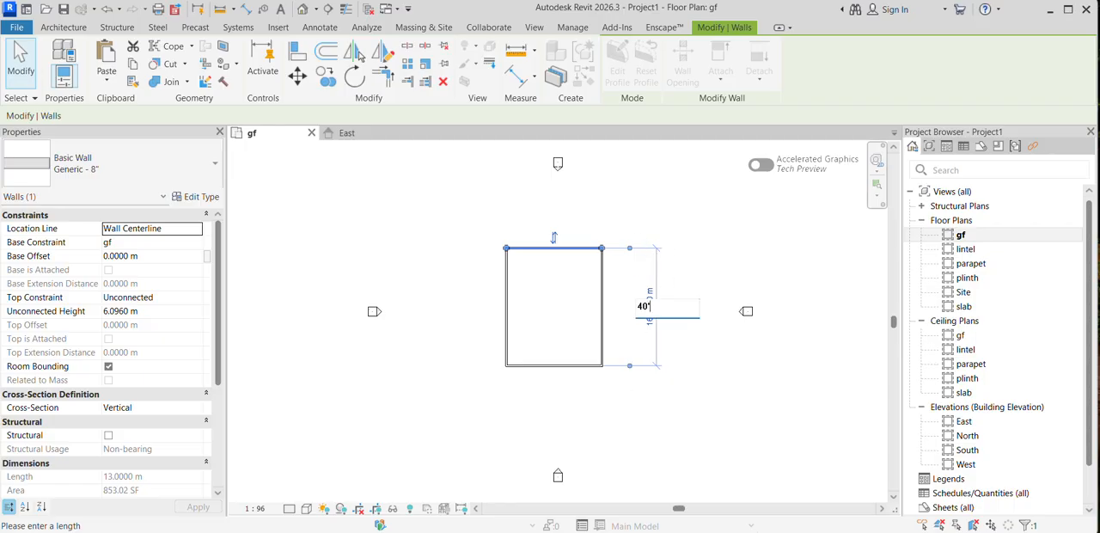
pyautogui.press('Return')
# Step: Set the spacing between the two side walls to 30' using the temporary dimension, and clear the selection
pyautogui.click(603, 352)
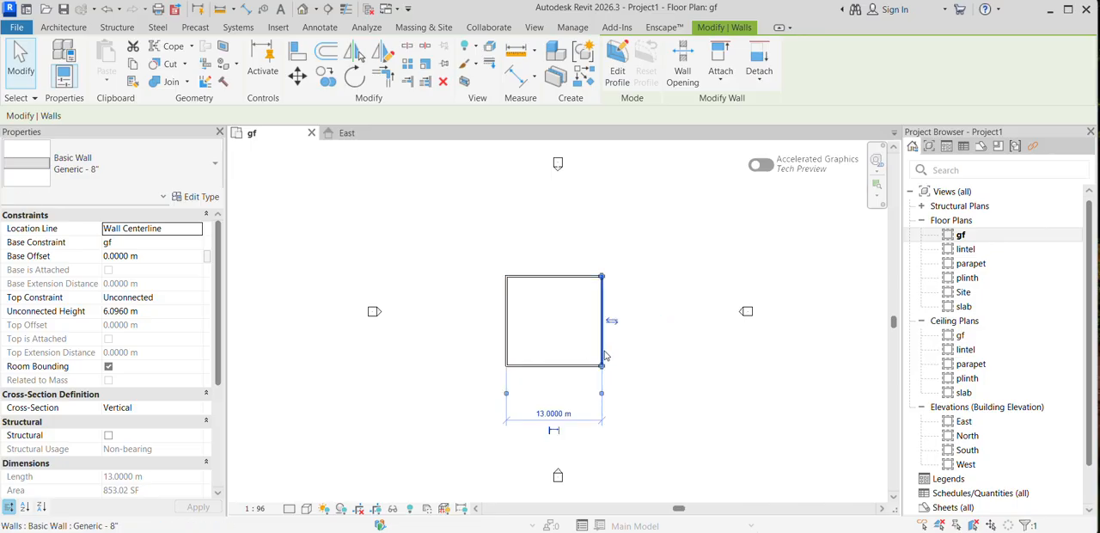
pyautogui.click(564, 414)
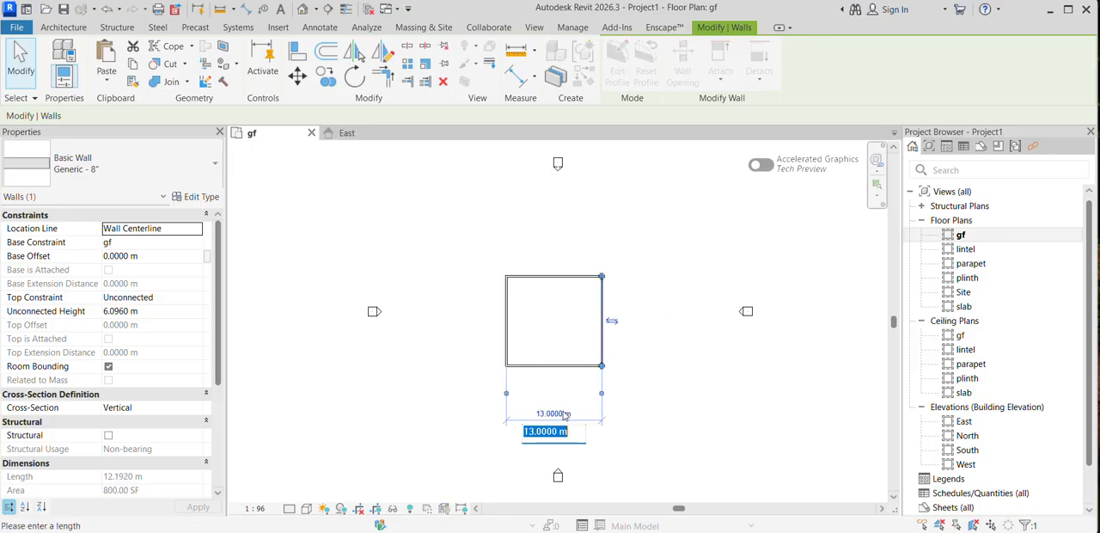
pyautogui.write('30')
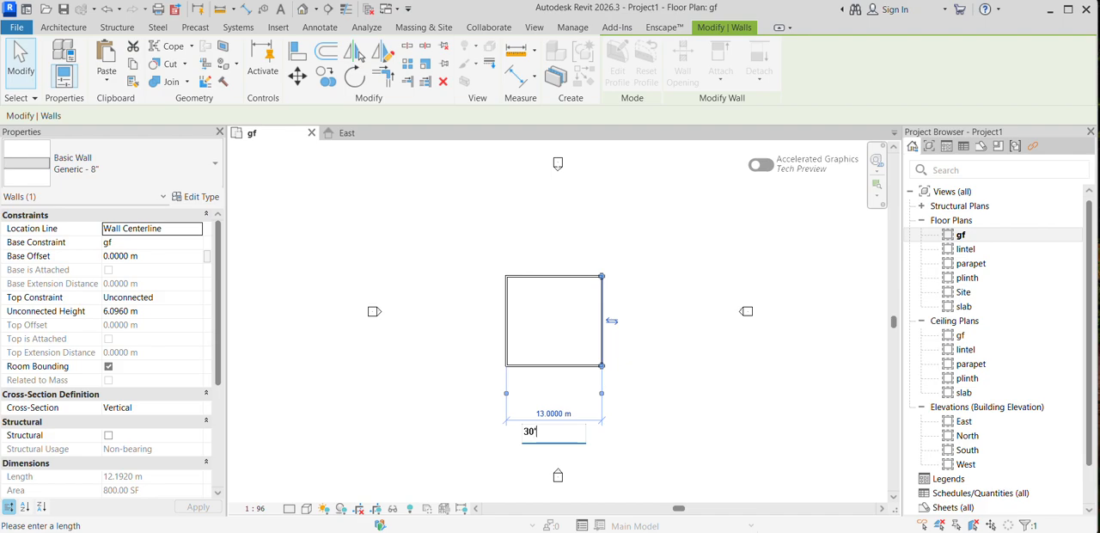
pyautogui.write("'")
pyautogui.press('Return')
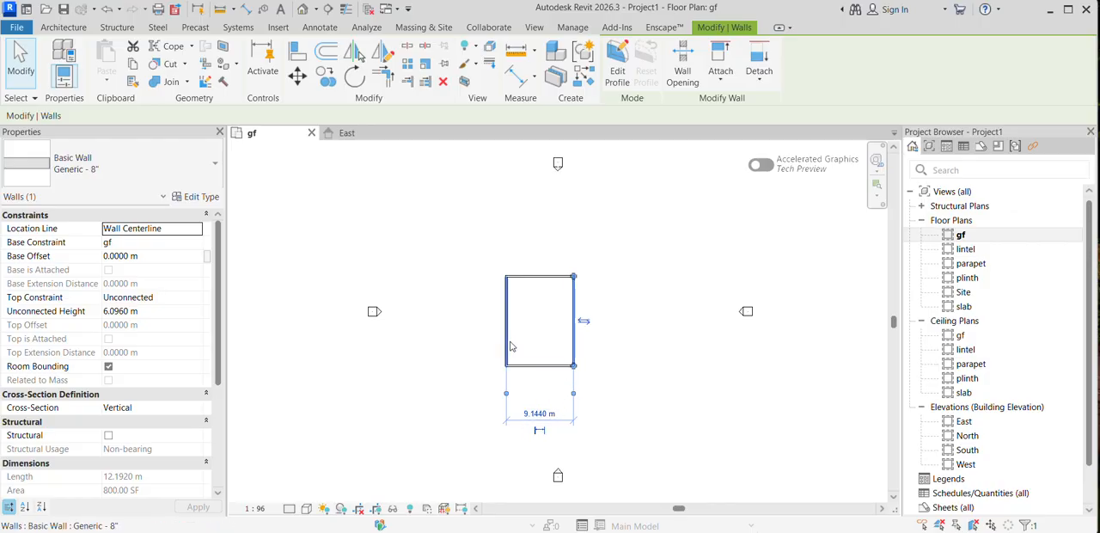
pyautogui.click(521, 366)
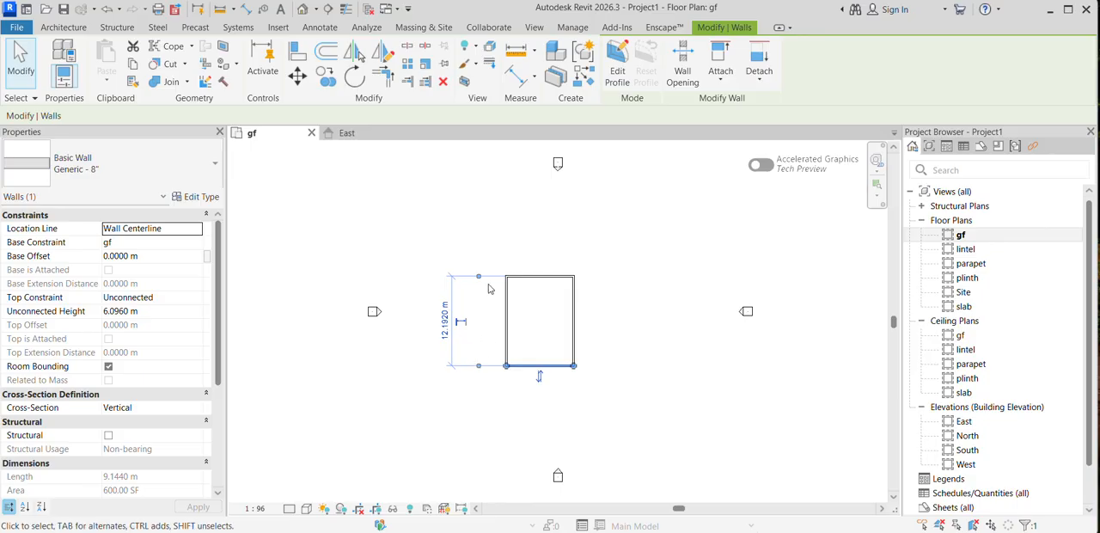
pyautogui.click(599, 367)
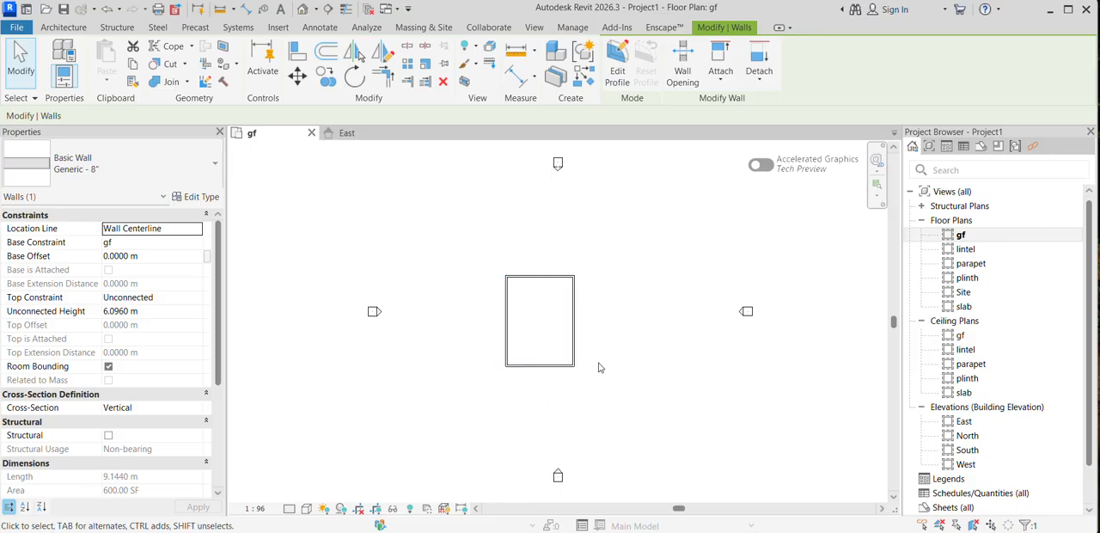
# Step: Duplicate the type of all four walls as 230mm wall, apply it to them, and clear the selection
pyautogui.scroll(2, 464, 341)
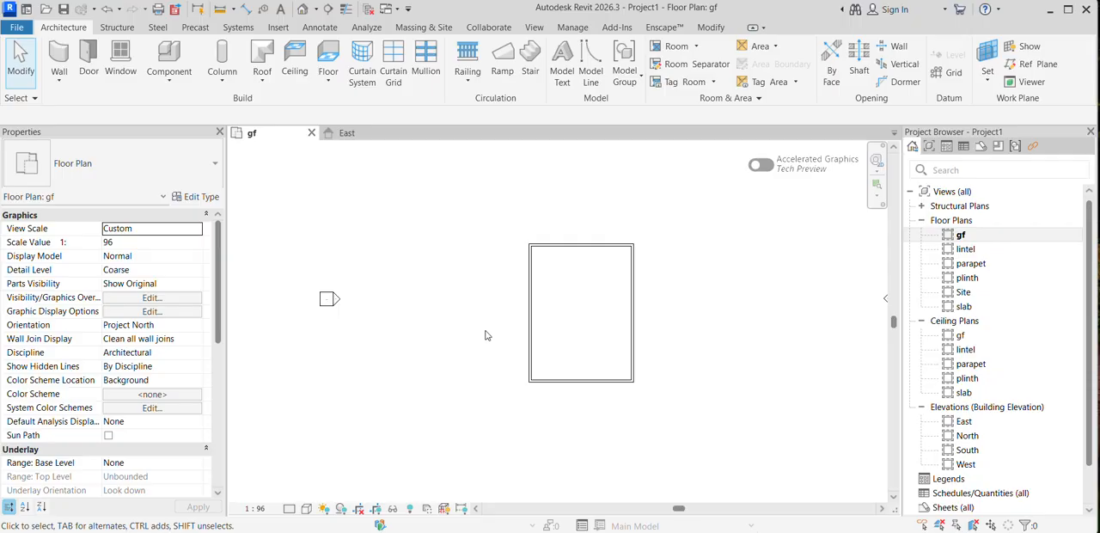
pyautogui.scroll(1, 628, 304)
pyautogui.moveTo(628, 306); pyautogui.dragTo(614, 279, button='middle')
pyautogui.scroll(1, 516, 234)
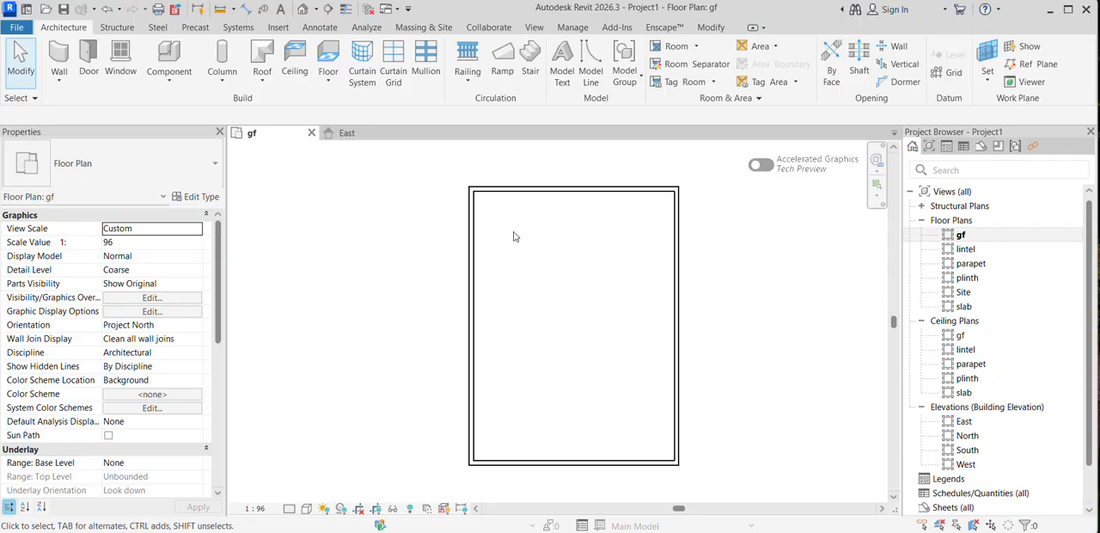
pyautogui.scroll(-1, 443, 232)
pyautogui.moveTo(444, 172); pyautogui.dragTo(638, 437)
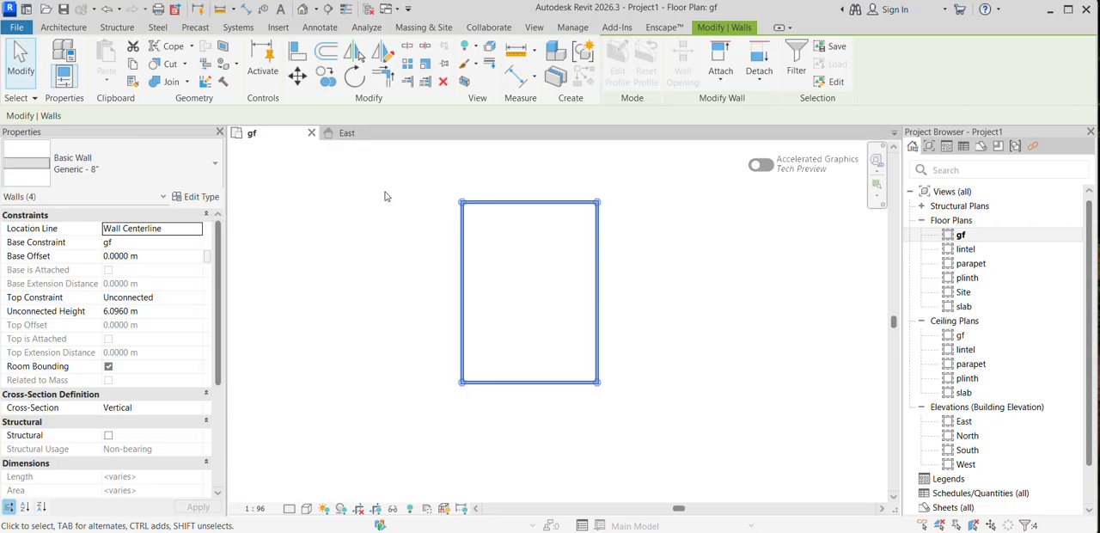
pyautogui.click(198, 201)
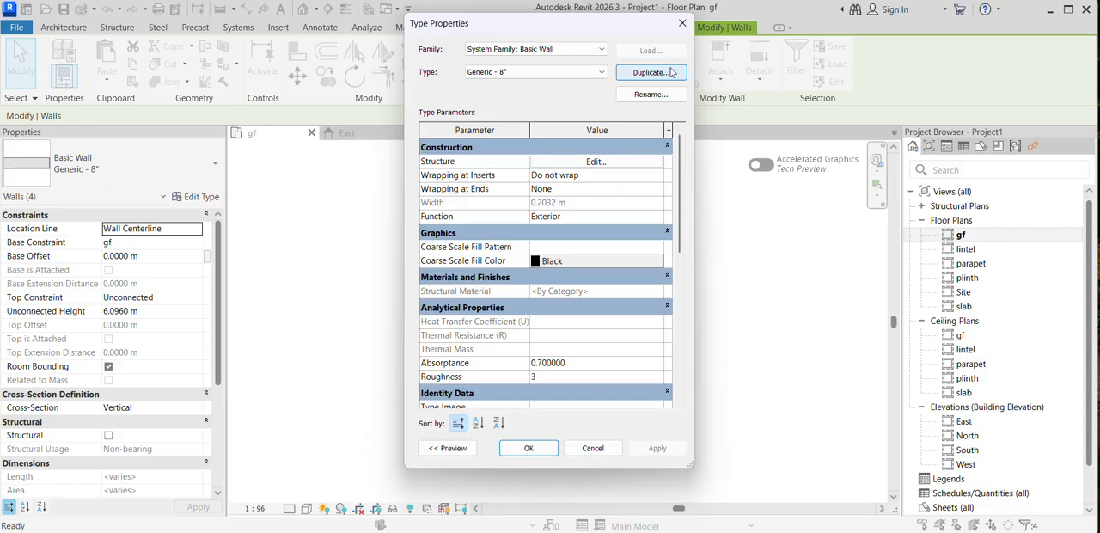
pyautogui.click(663, 78)
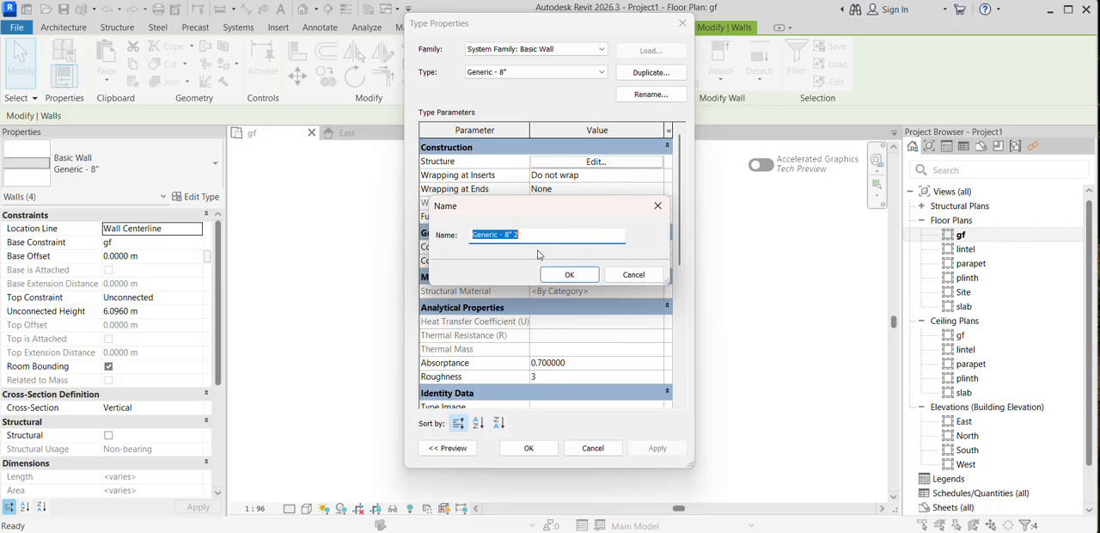
pyautogui.write('w')
pyautogui.press('BackSpace')
pyautogui.press('BackSpace')
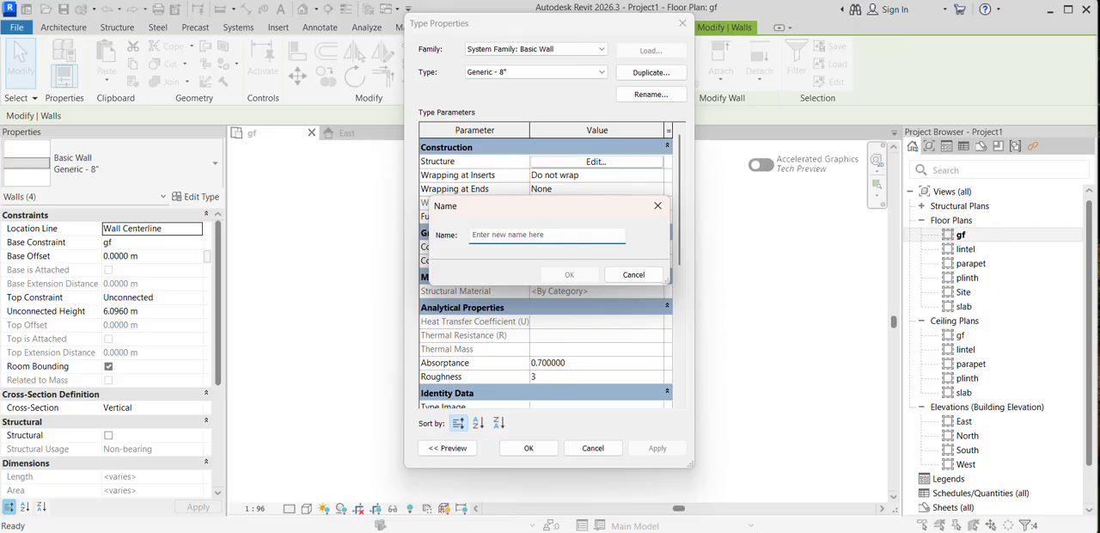
pyautogui.write('230mm wall')
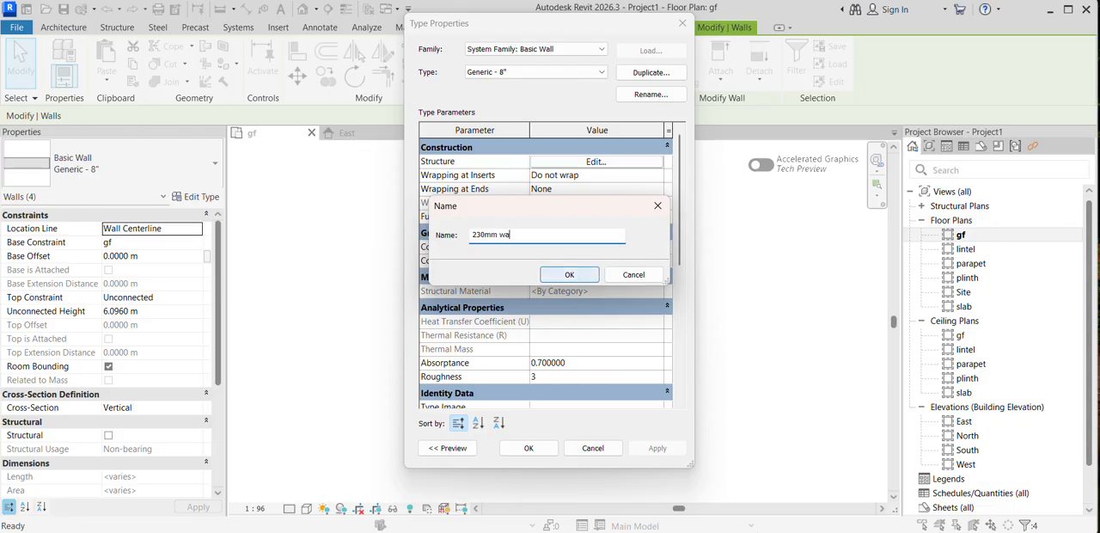
pyautogui.click(567, 274)
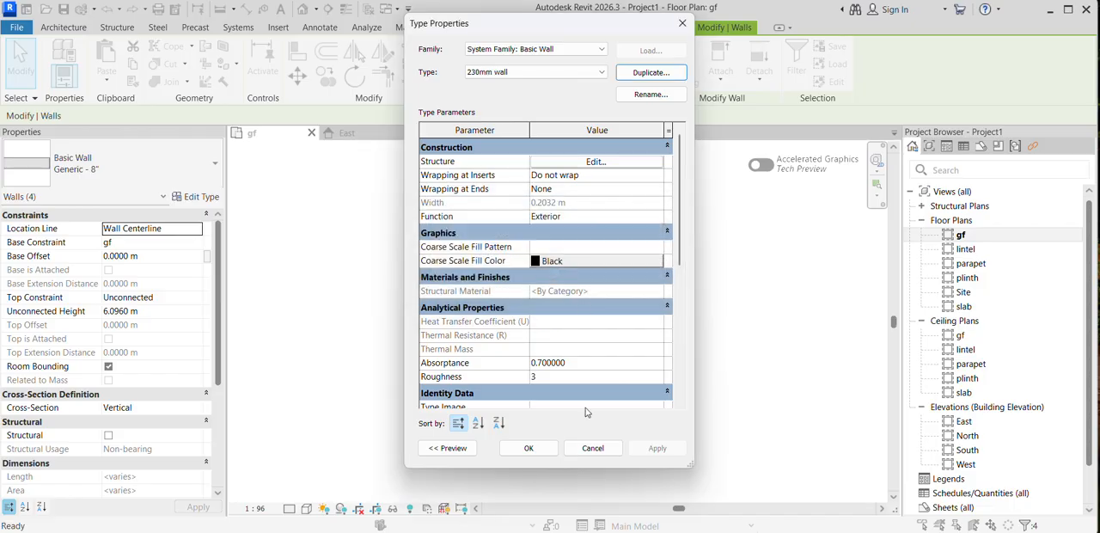
pyautogui.click(541, 450)
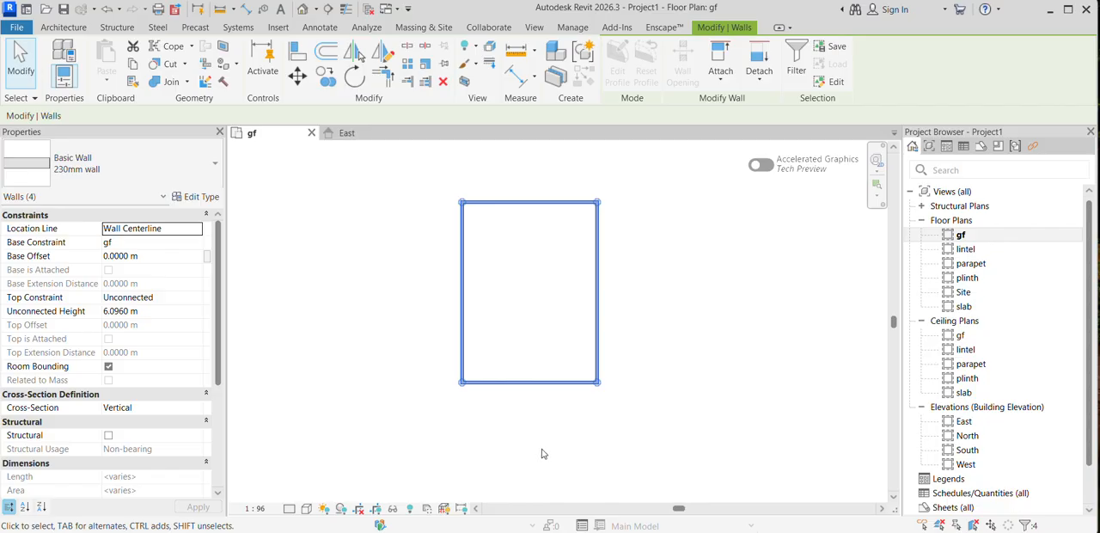
pyautogui.click(442, 190)
pyautogui.click(494, 207)
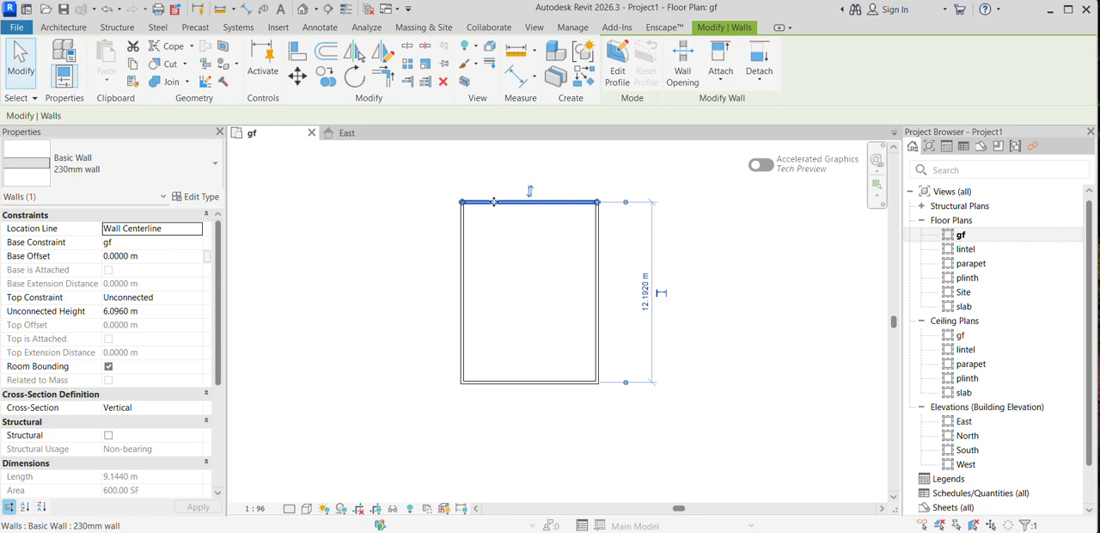
pyautogui.click(431, 236)
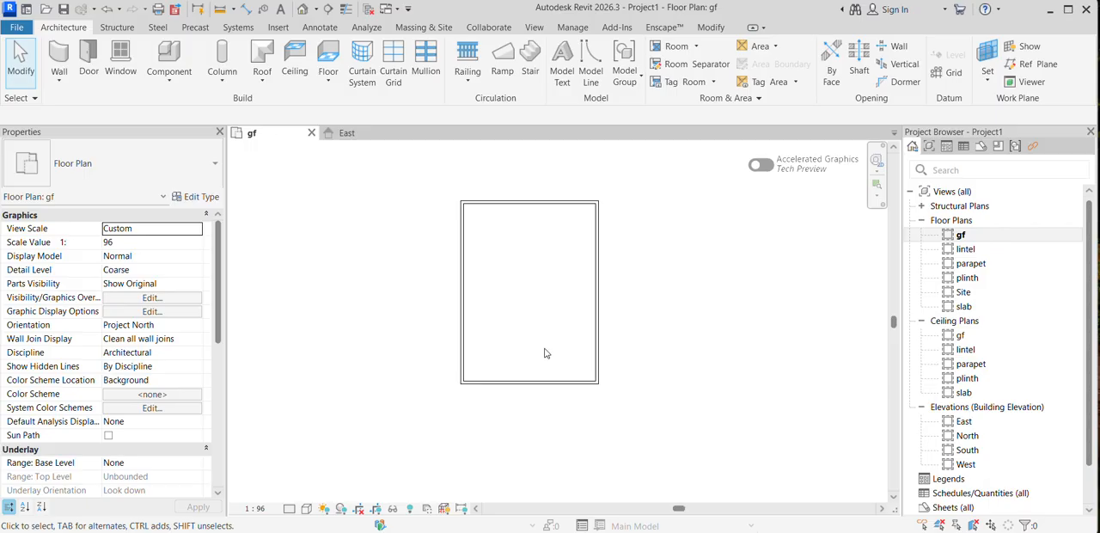
# Step: Examine the walls' height against the level lines in the East elevation
pyautogui.doubleClick(985, 420)
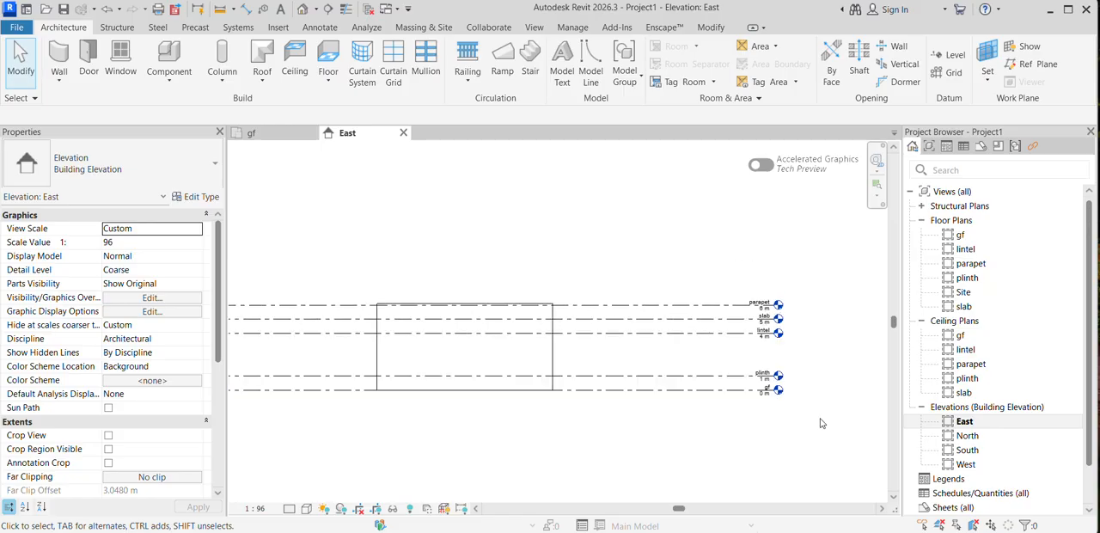
pyautogui.moveTo(441, 408); pyautogui.dragTo(525, 371, button='middle')
pyautogui.scroll(2, 616, 292)
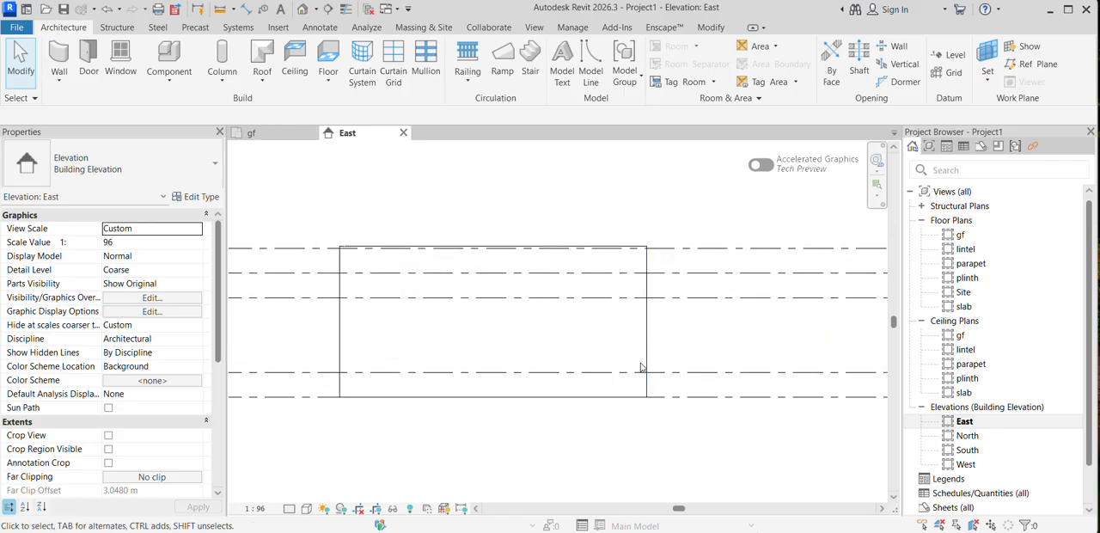
pyautogui.scroll(2, 644, 245)
pyautogui.moveTo(644, 245); pyautogui.dragTo(561, 270, button='middle')
pyautogui.scroll(-2, 599, 258)
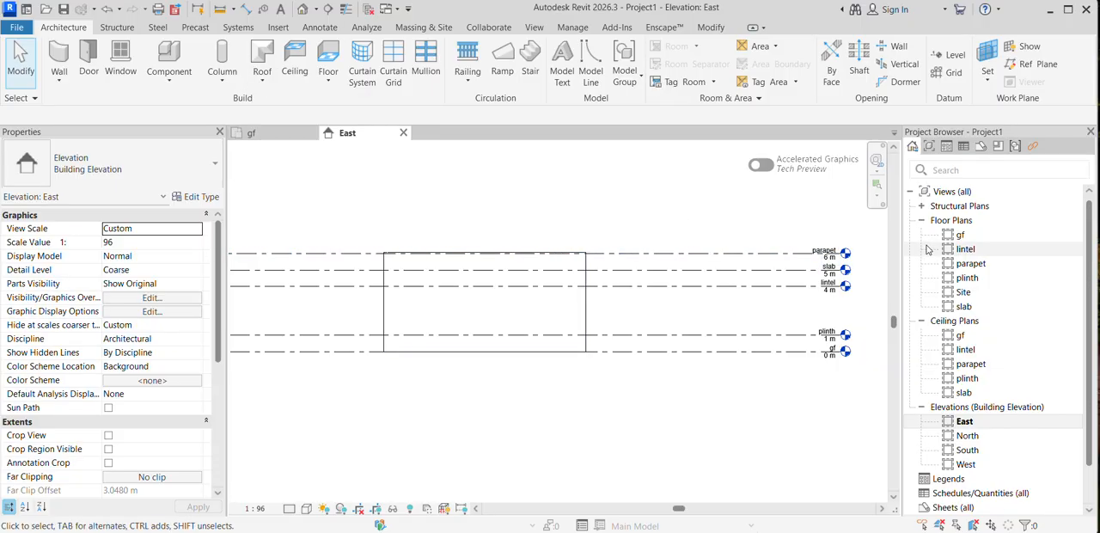
# Step: Open the default 3D view of the walls and set its visual style to Realistic
pyautogui.click(300, 10)
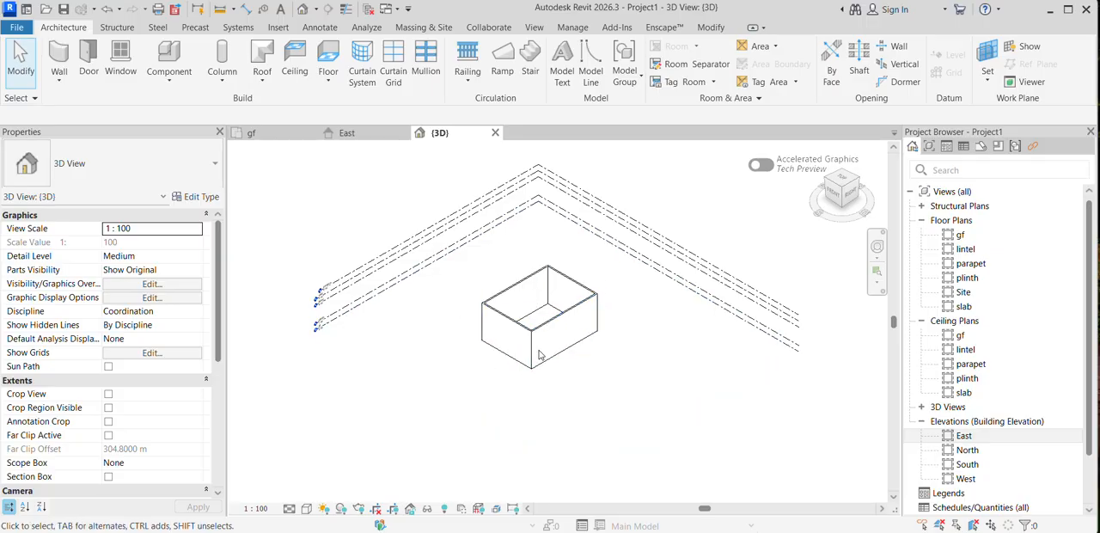
pyautogui.click(308, 508)
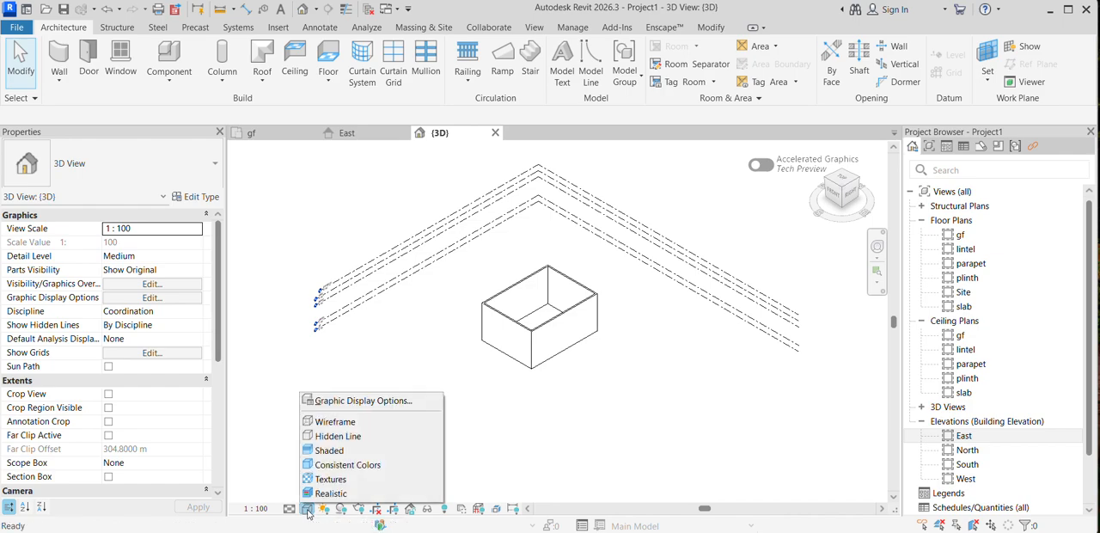
pyautogui.click(337, 495)
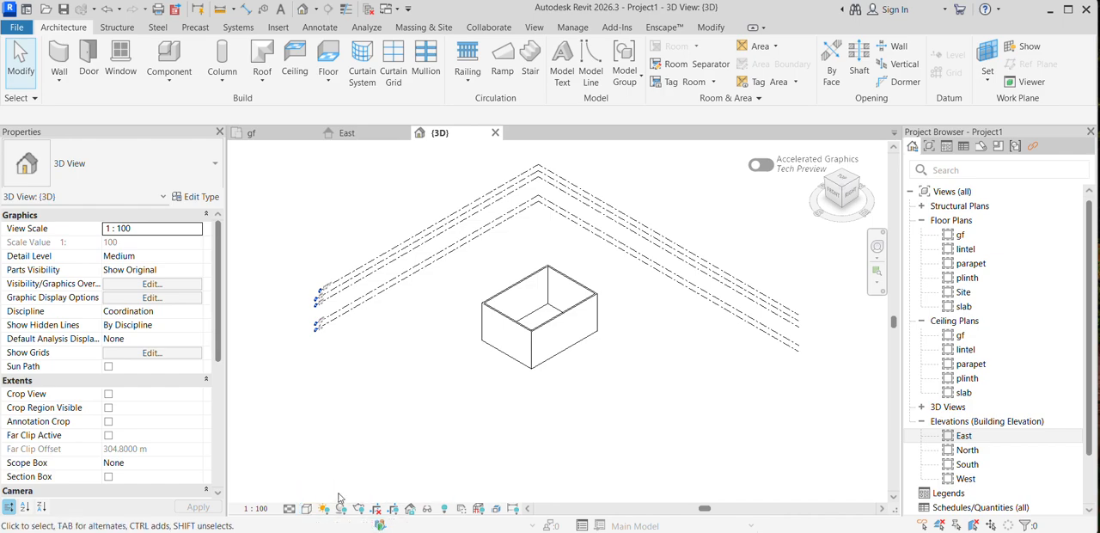
pyautogui.scroll(4, 503, 343)
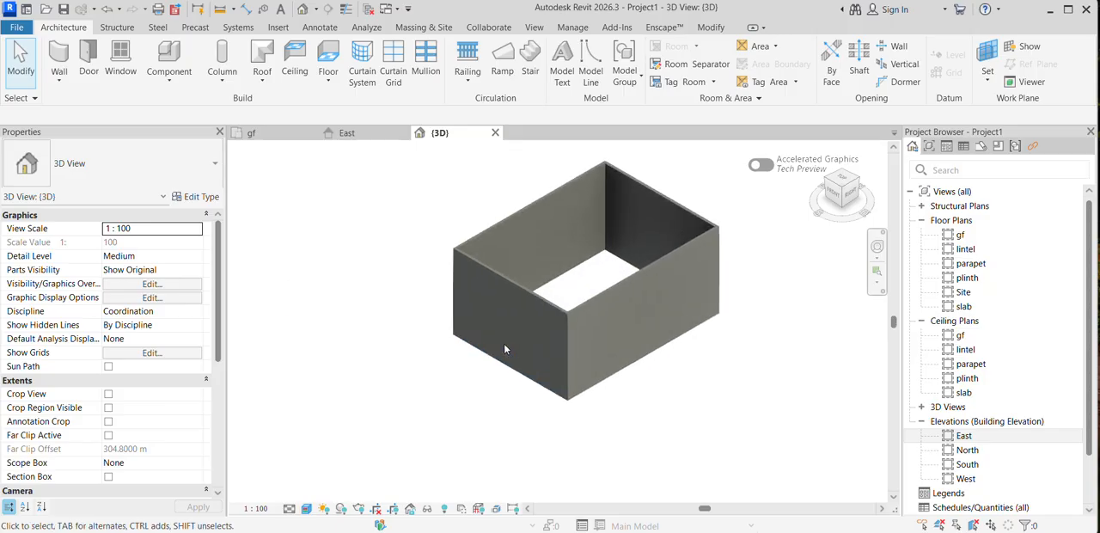
pyautogui.scroll(-3, 361, 292)
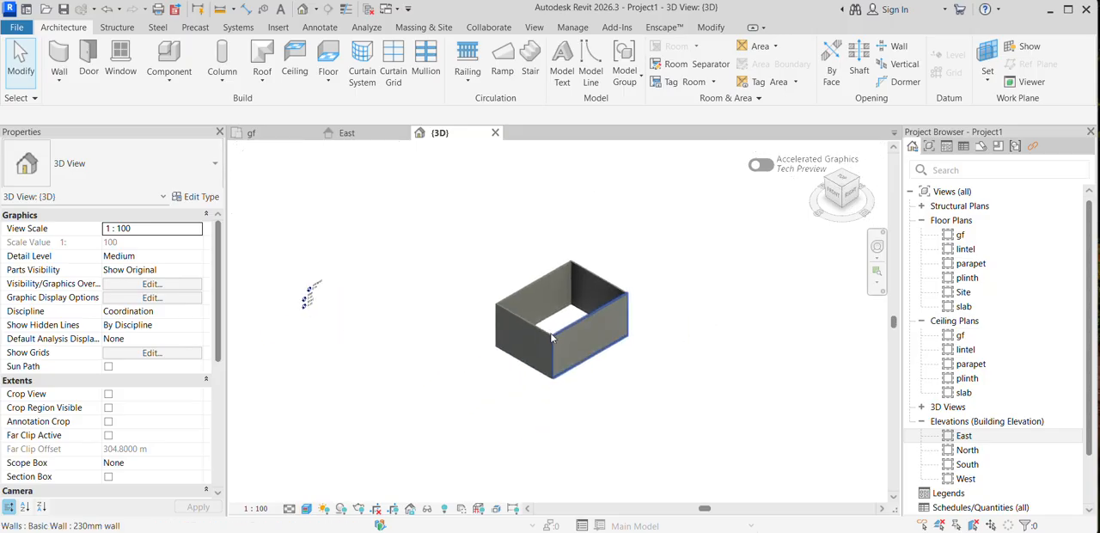
pyautogui.scroll(3, 378, 283)
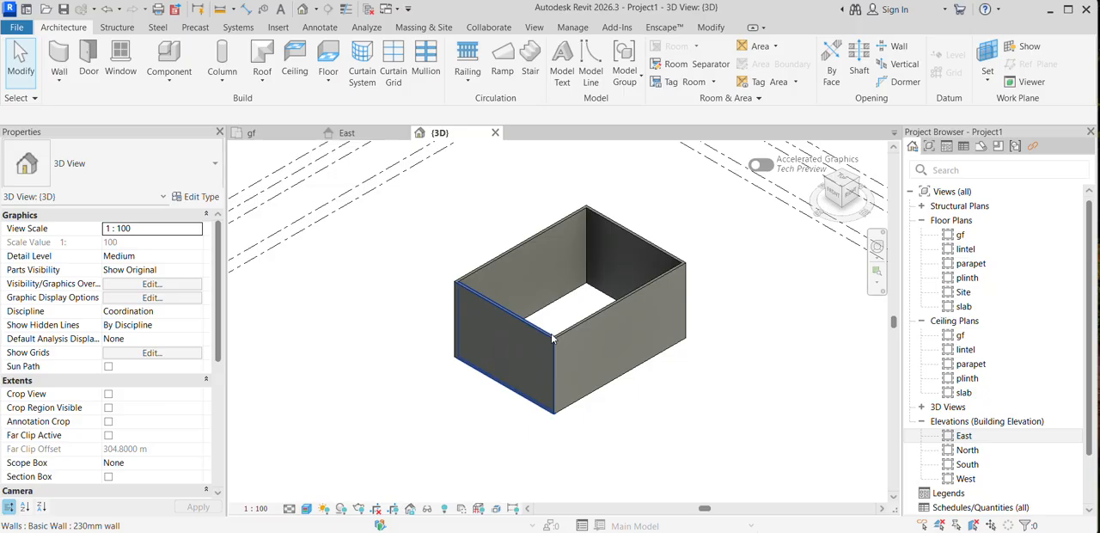
# Step: In the gf floor plan, select all four connected walls and set their top constraint to Up to level: parapet
pyautogui.scroll(-3, 567, 344)
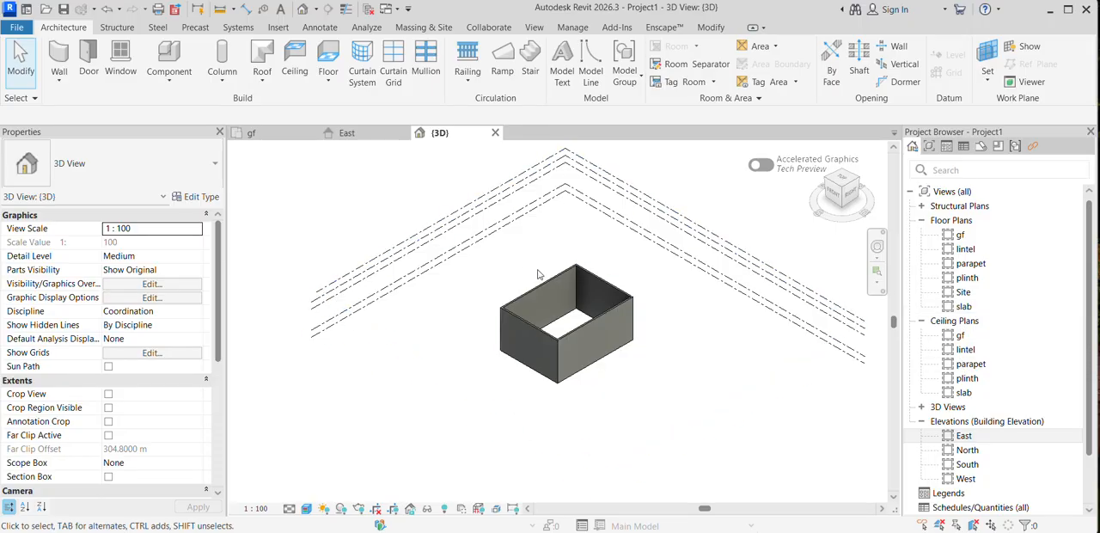
pyautogui.doubleClick(959, 234)
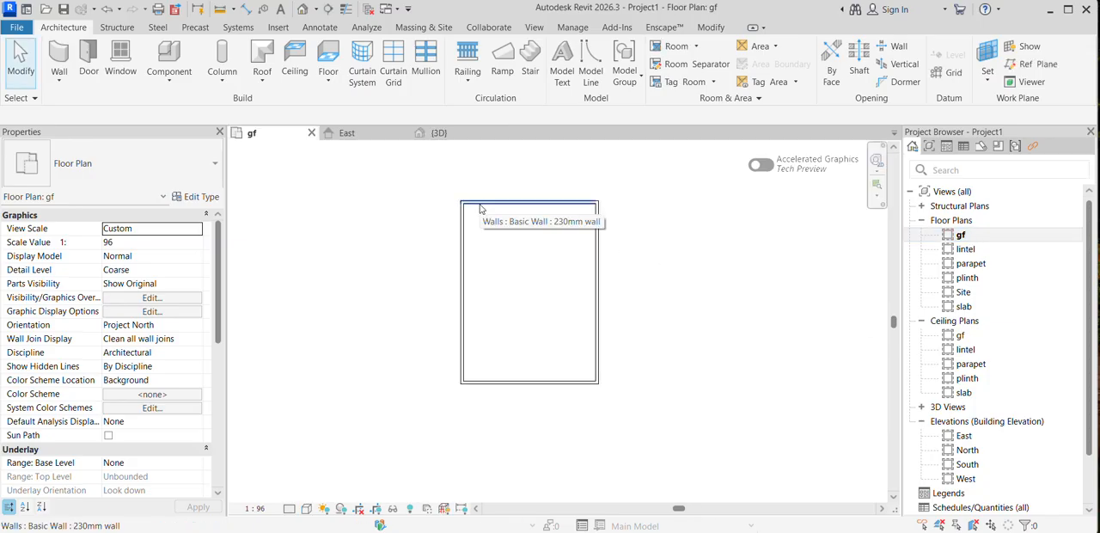
pyautogui.press('Tab')
pyautogui.click(480, 208)
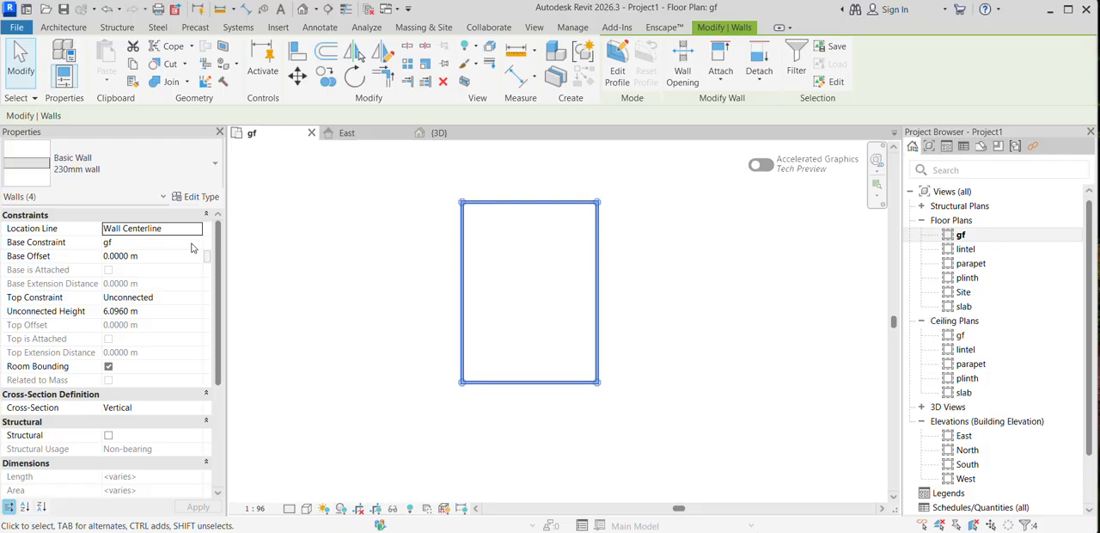
pyautogui.click(196, 300)
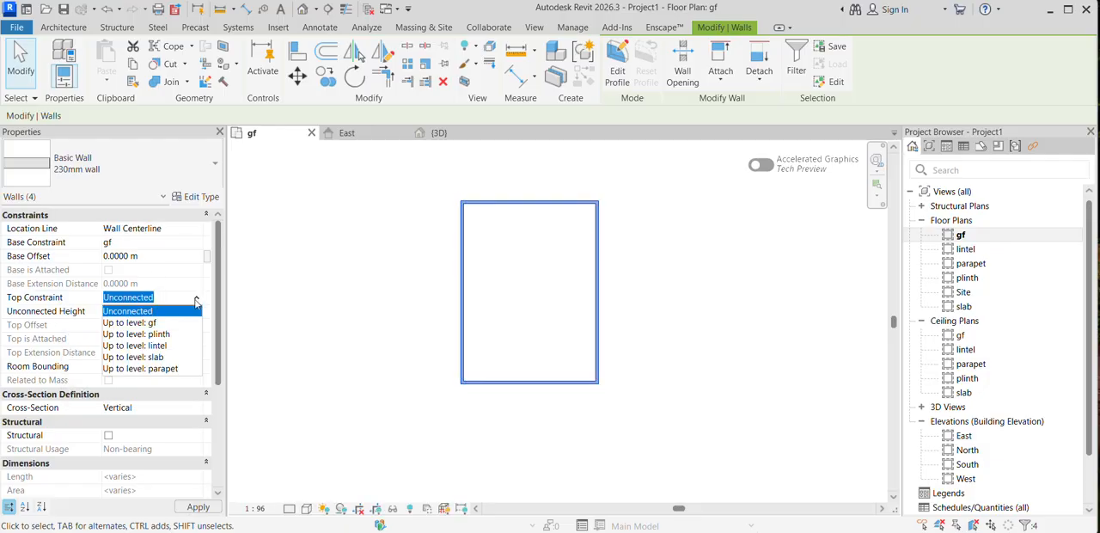
pyautogui.click(162, 368)
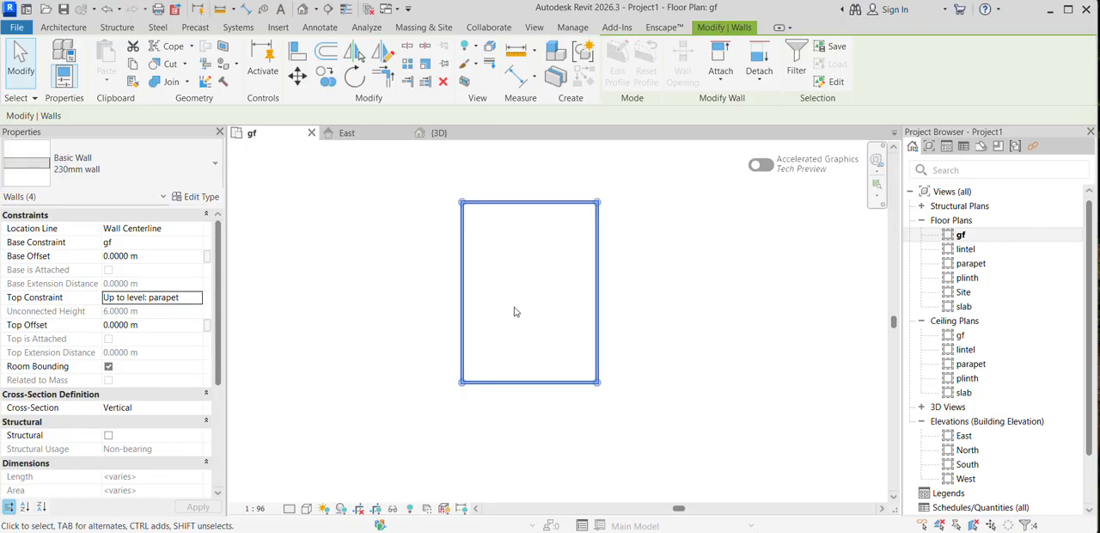
# Step: Check the top of the walls against the parapet level line in the East elevation
pyautogui.doubleClick(965, 435)
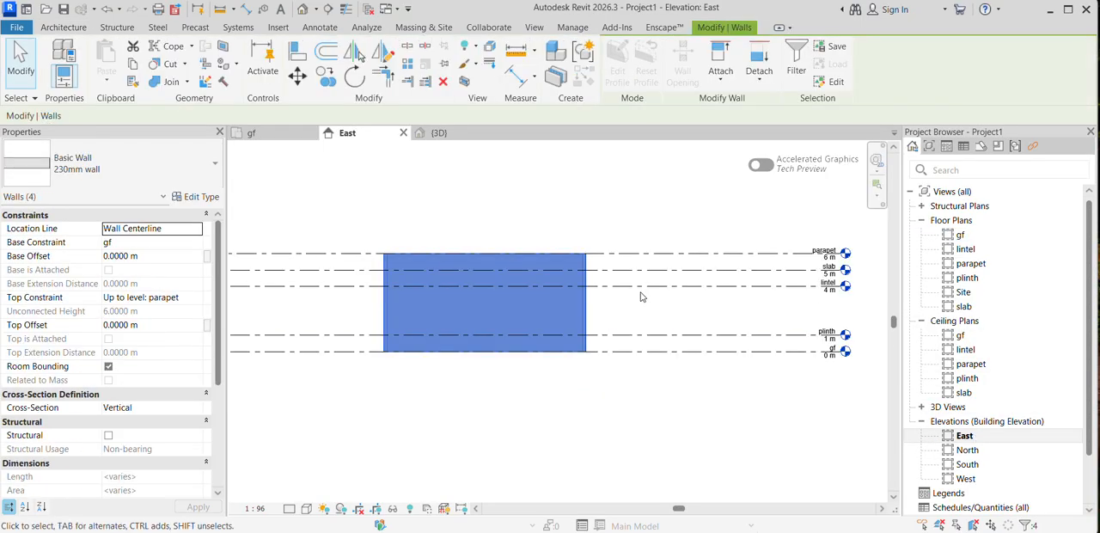
pyautogui.scroll(-2, 515, 305)
pyautogui.scroll(5, 559, 300)
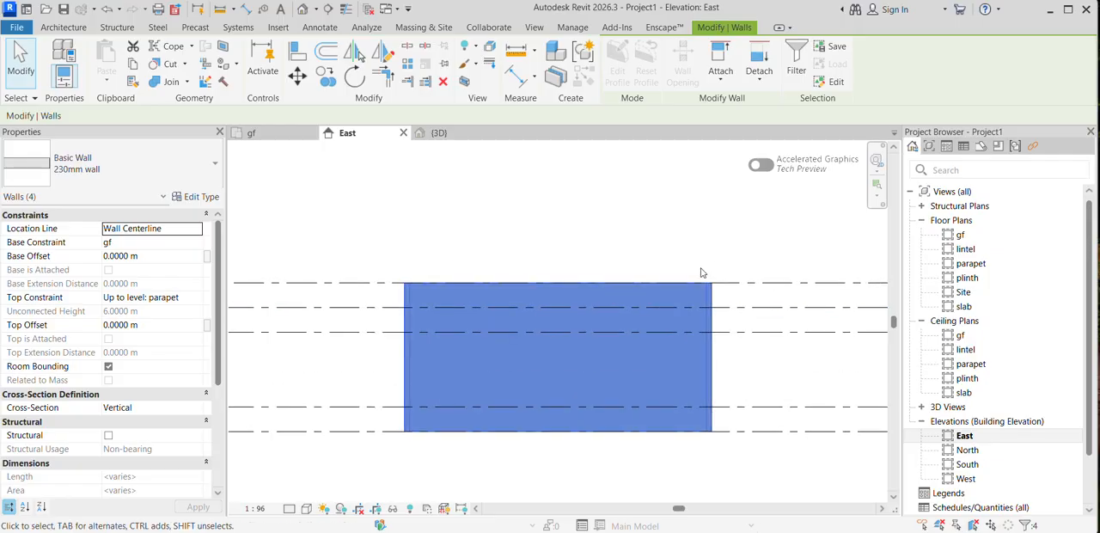
pyautogui.scroll(-1, 593, 279)
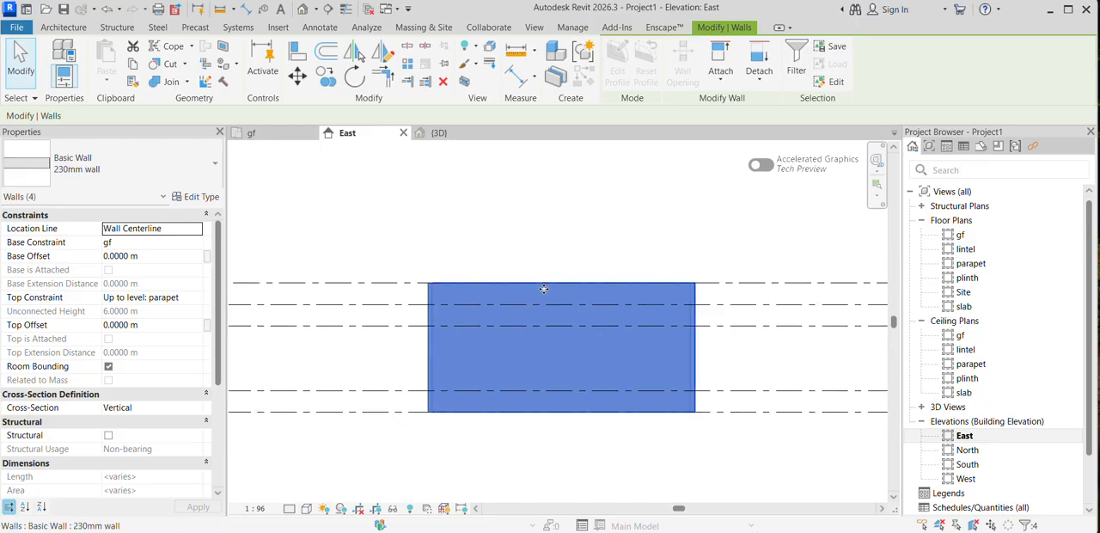
pyautogui.scroll(-2, 590, 291)
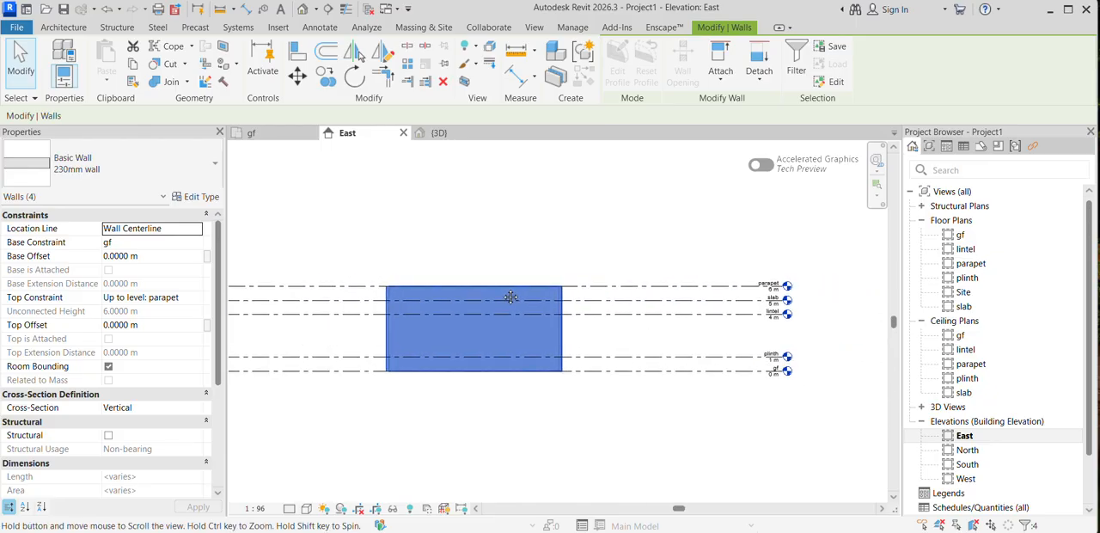
pyautogui.scroll(3, 507, 297)
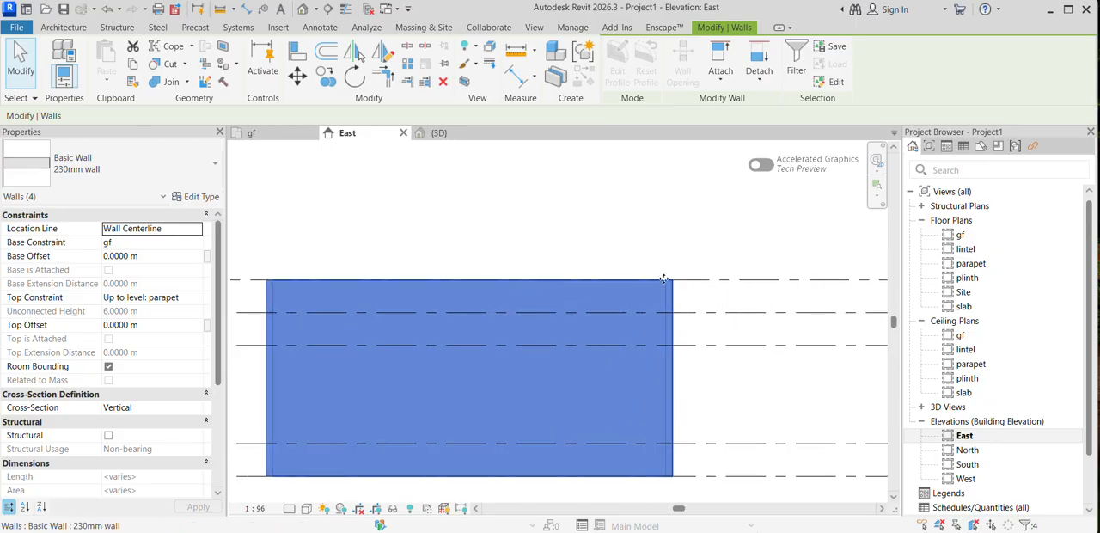
# Step: Place a Single-Flush 36" x 84" door in the gf plan's lower wall, about 1 m from the right-hand wall, swinging inward
pyautogui.doubleClick(961, 235)
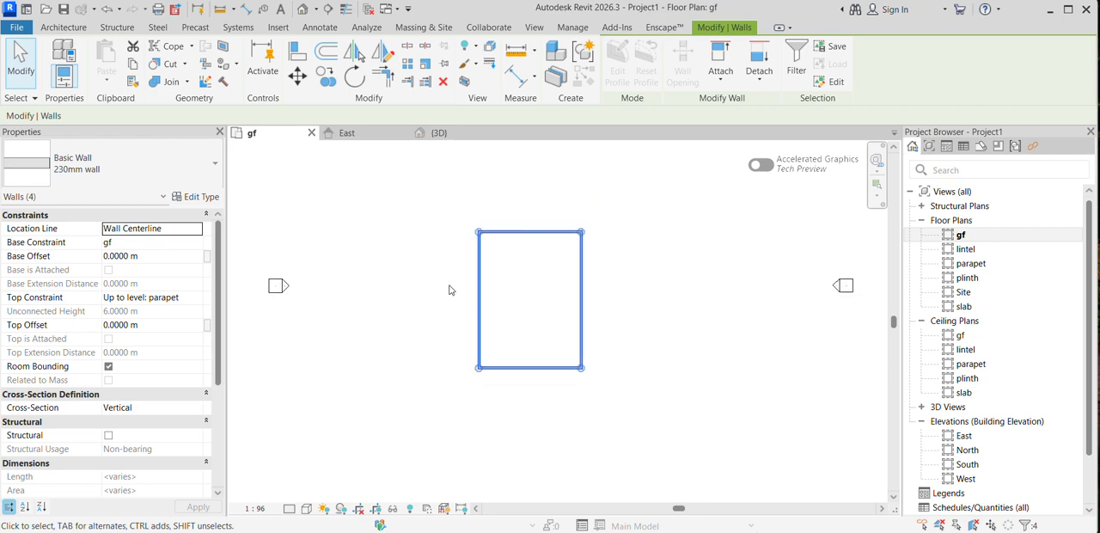
pyautogui.scroll(1, 536, 269)
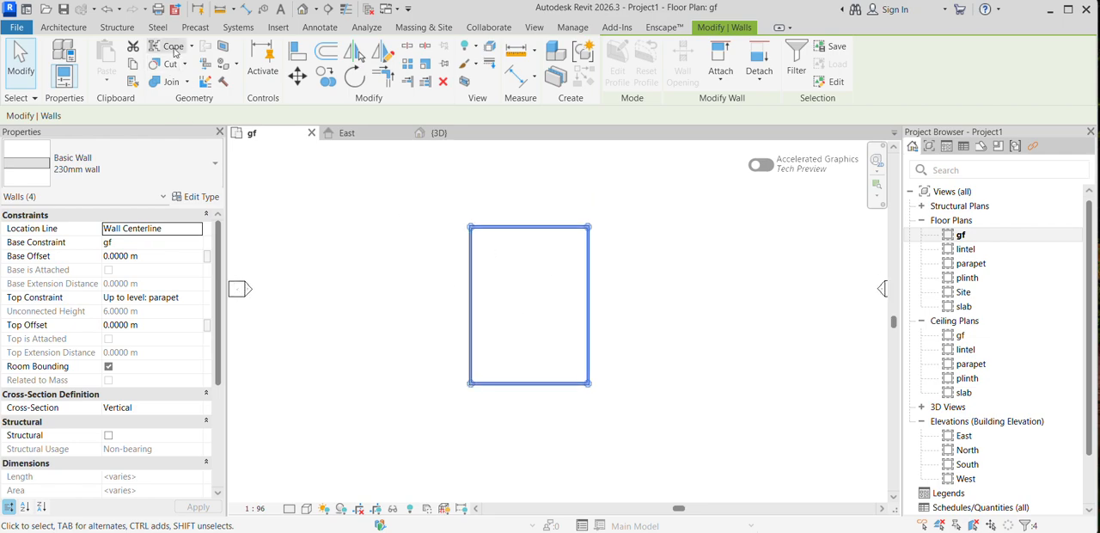
pyautogui.click(62, 27)
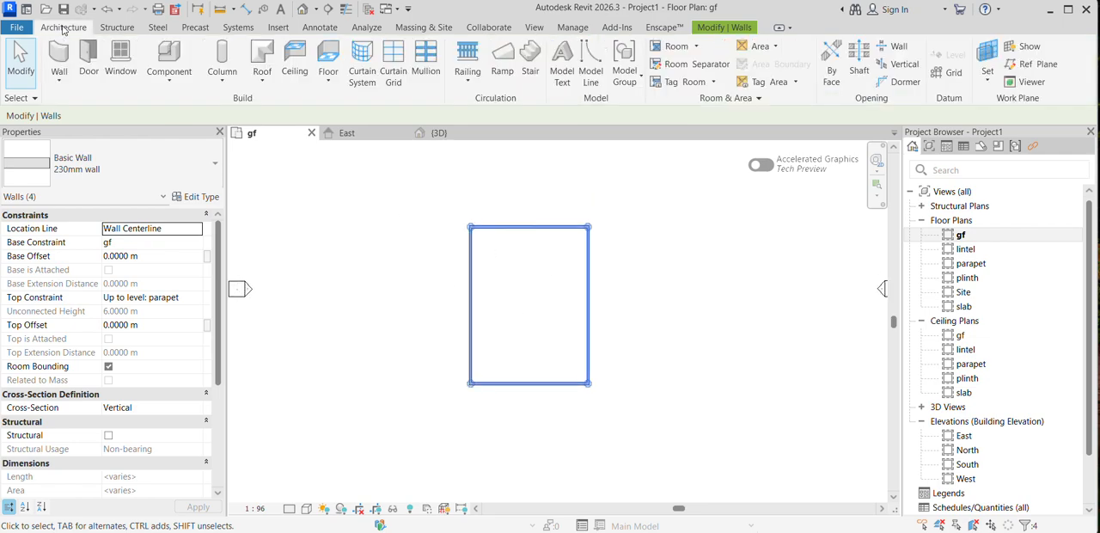
pyautogui.click(90, 69)
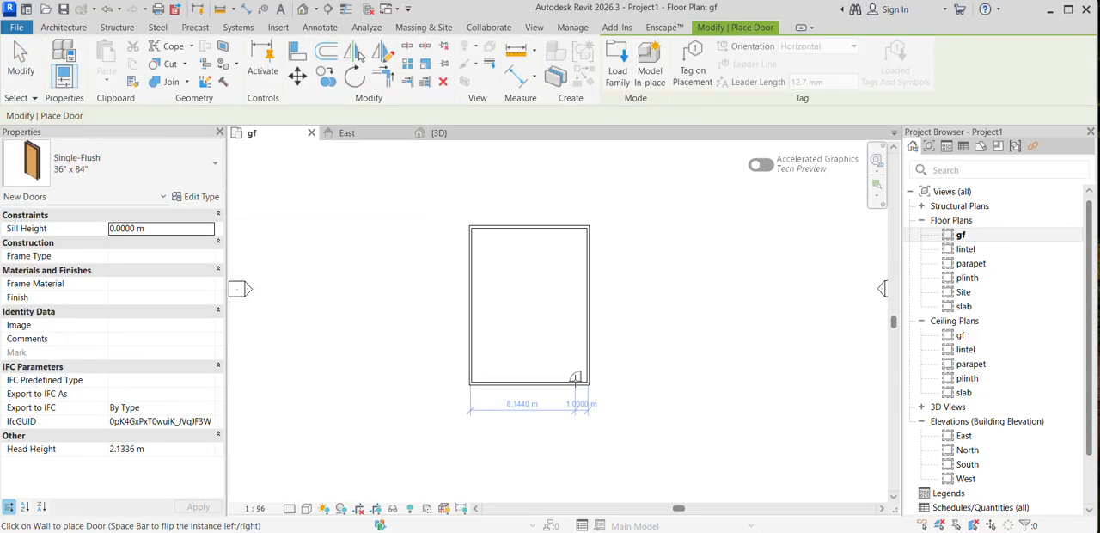
pyautogui.scroll(5, 570, 375)
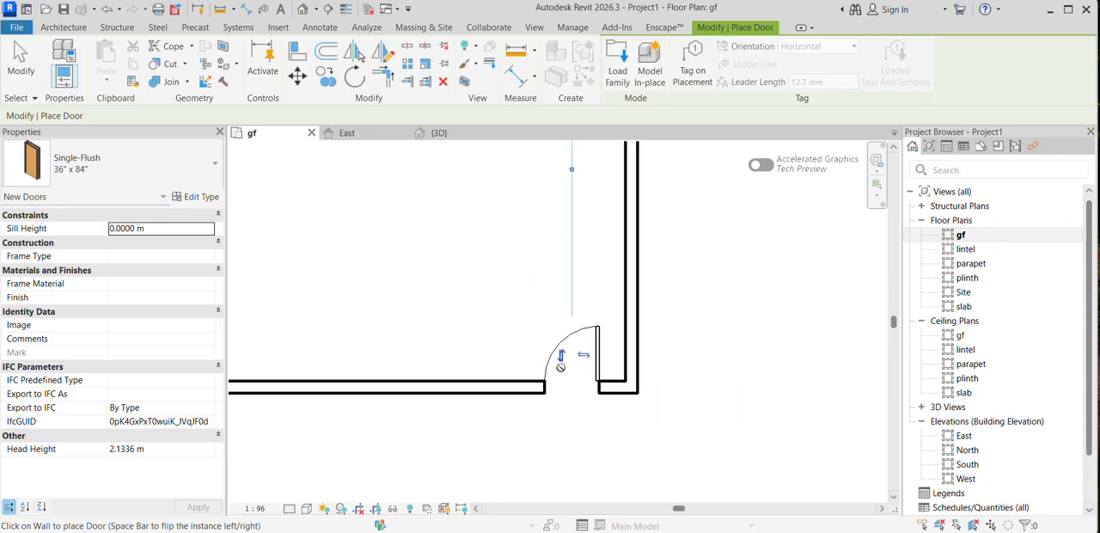
pyautogui.scroll(-3, 567, 353)
pyautogui.scroll(3, 559, 345)
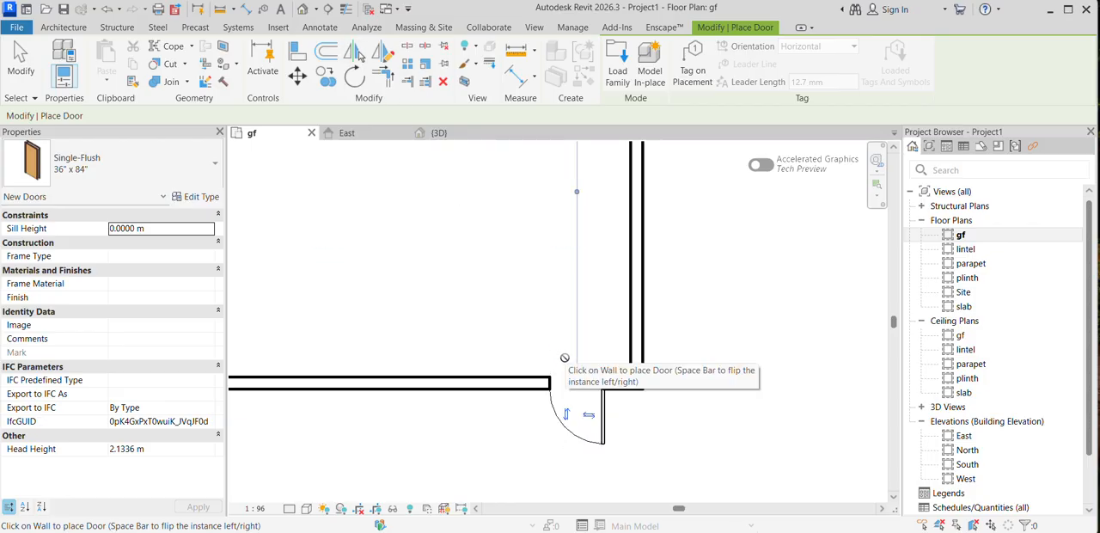
pyautogui.click(590, 416)
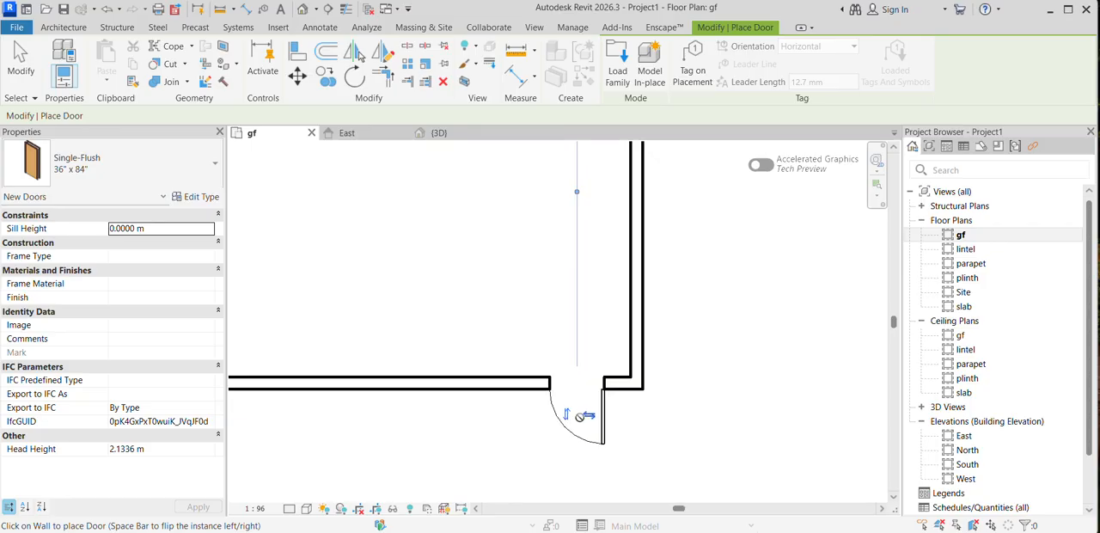
pyautogui.scroll(-3, 557, 378)
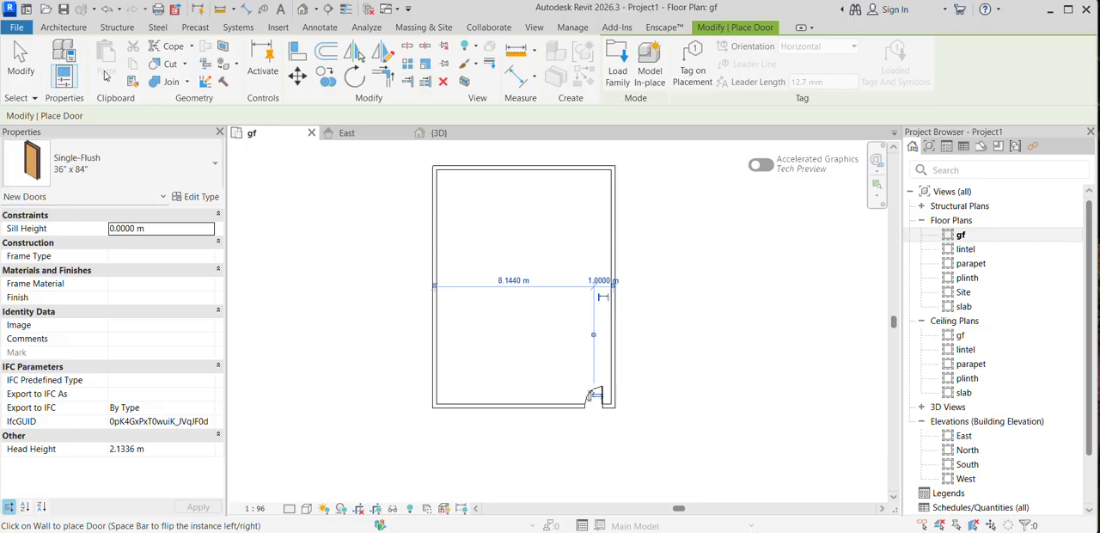
# Step: Place three Fixed 36" x 48" windows along each of the two long side walls
pyautogui.click(63, 27)
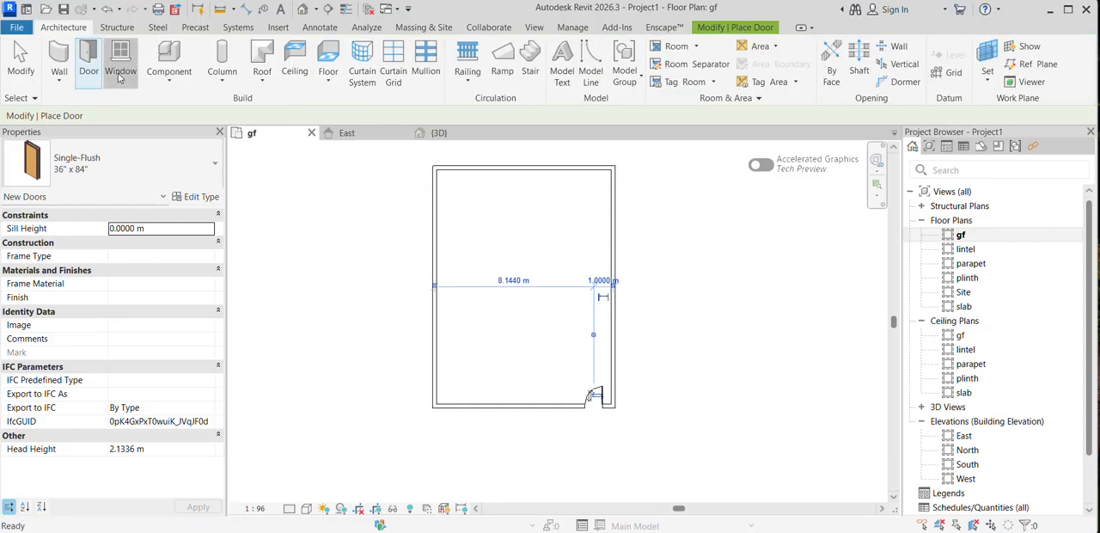
pyautogui.click(120, 71)
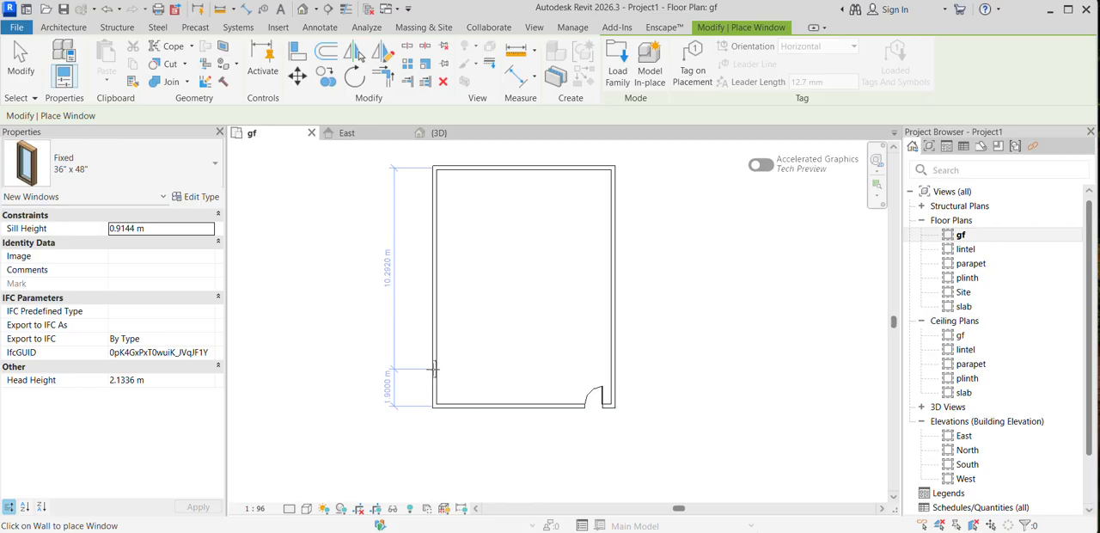
pyautogui.click(430, 350)
pyautogui.click(433, 275)
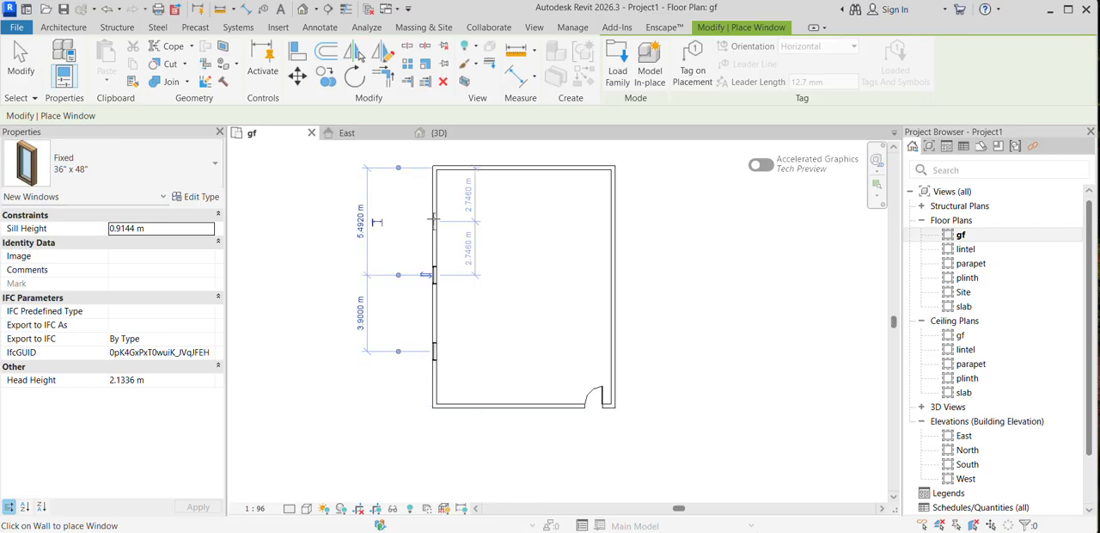
pyautogui.click(432, 222)
pyautogui.click(613, 292)
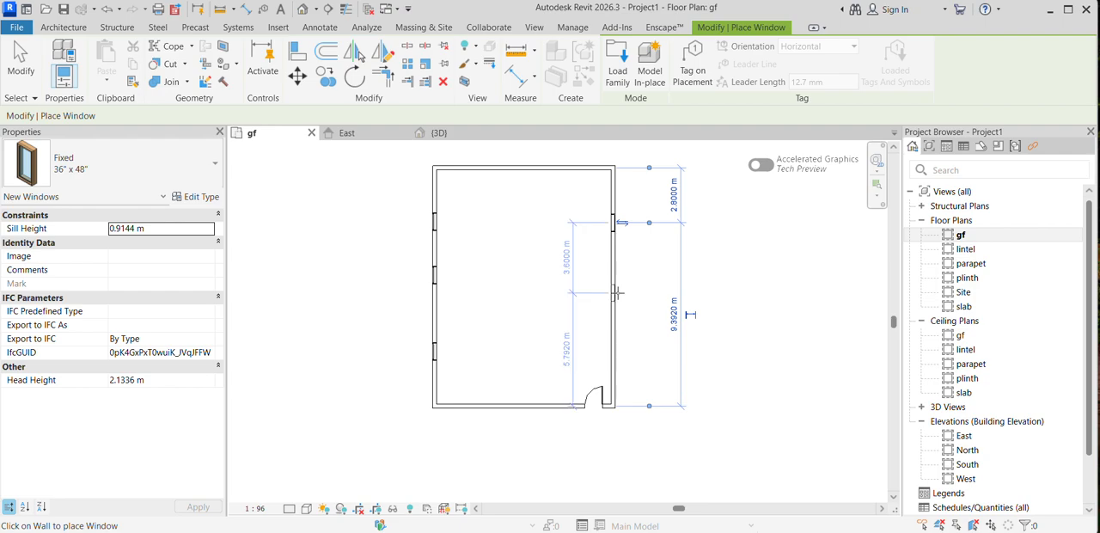
pyautogui.click(616, 361)
pyautogui.moveTo(447, 301); pyautogui.dragTo(406, 336, button='middle')
pyautogui.click(401, 317)
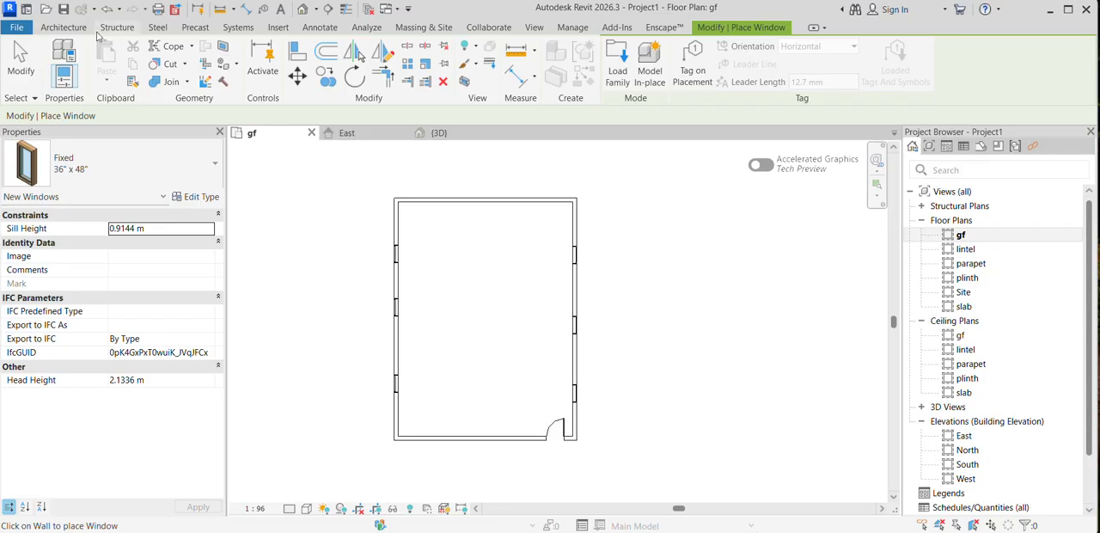
# Step: Start a Roof by Footprint and move it to the slab level
pyautogui.click(67, 27)
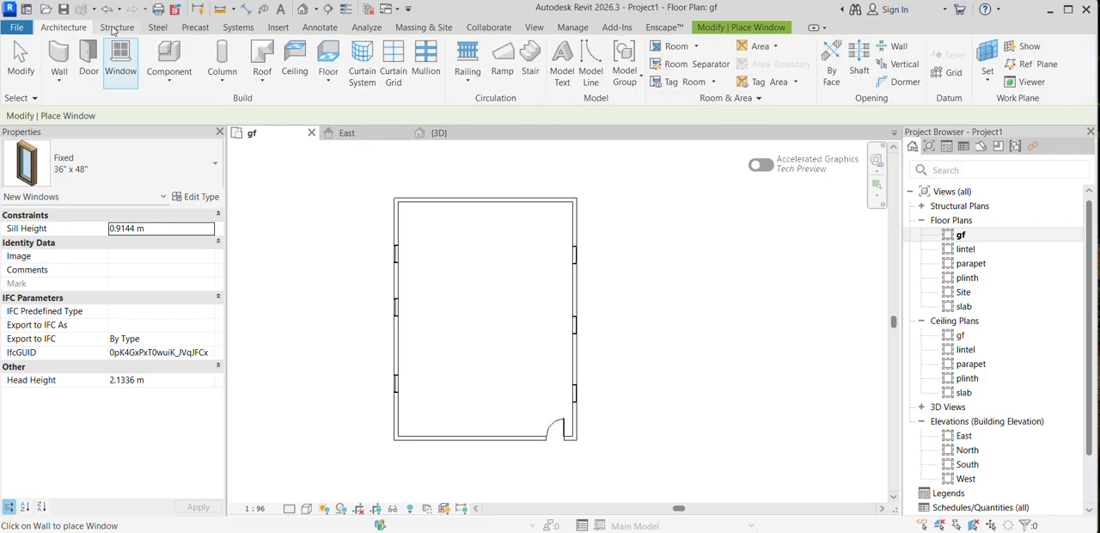
pyautogui.click(262, 81)
pyautogui.click(292, 106)
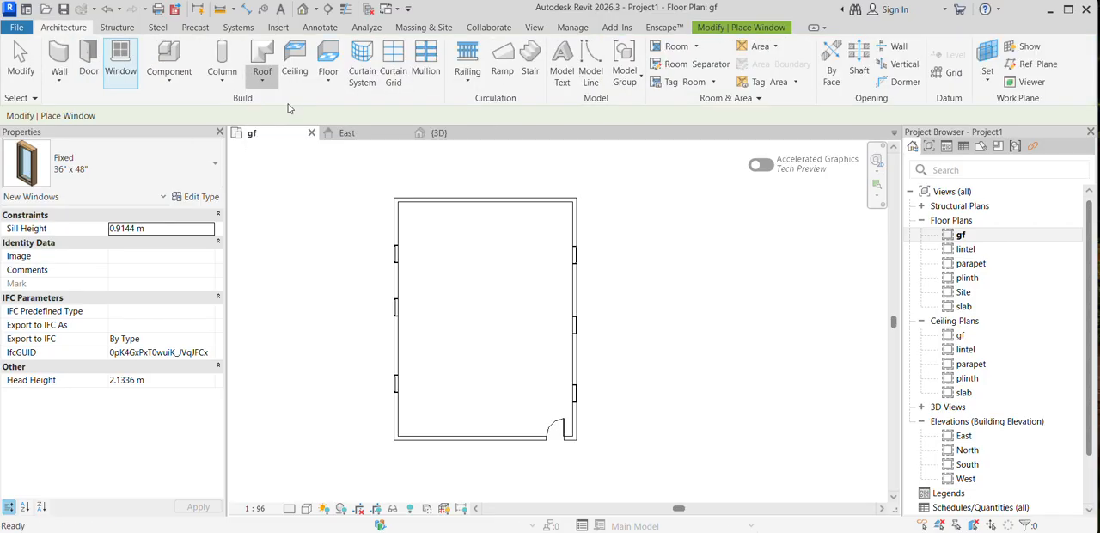
pyautogui.click(532, 281)
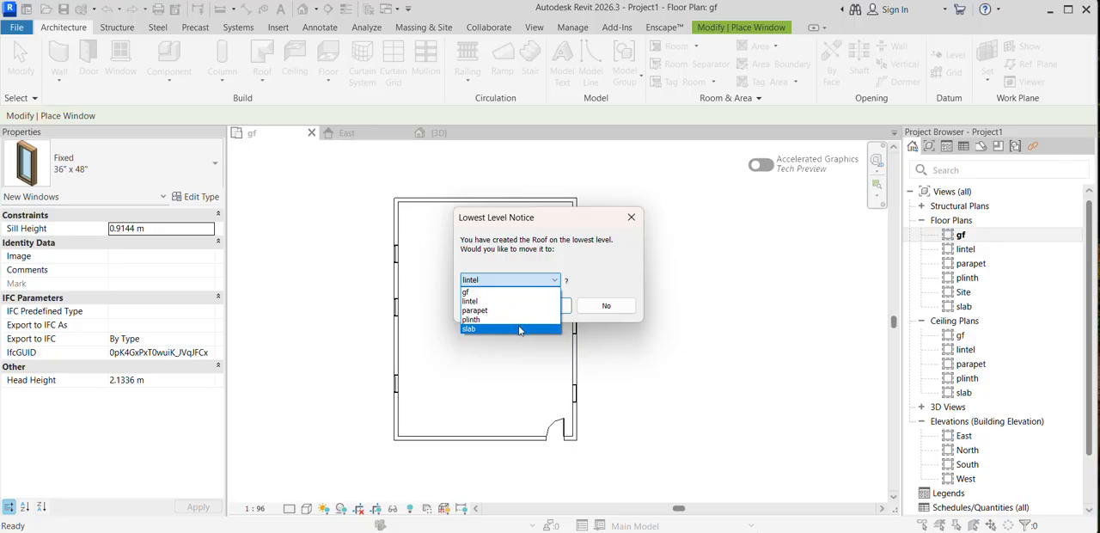
pyautogui.click(519, 330)
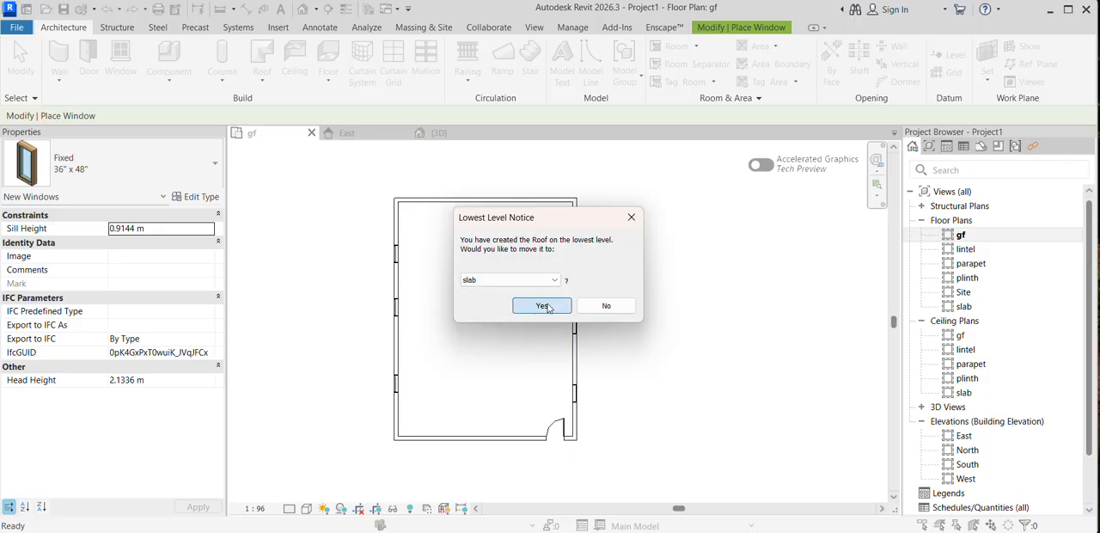
pyautogui.click(547, 307)
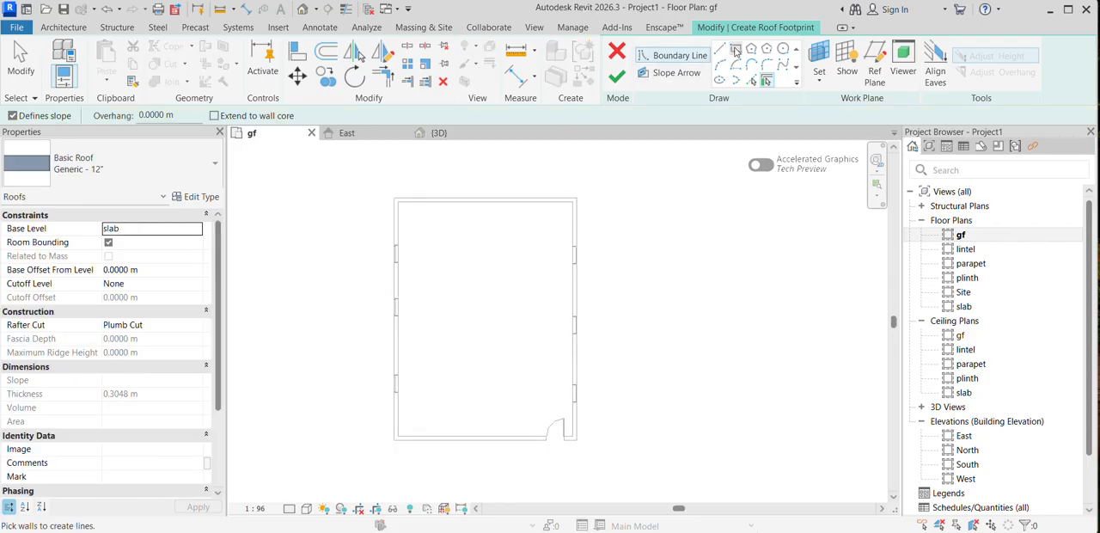
# Step: Sketch a rectangular roof boundary around the walls' outer corners with Defines slope enabled, and finish the Generic - 12" roof
pyautogui.click(736, 51)
pyautogui.click(395, 199)
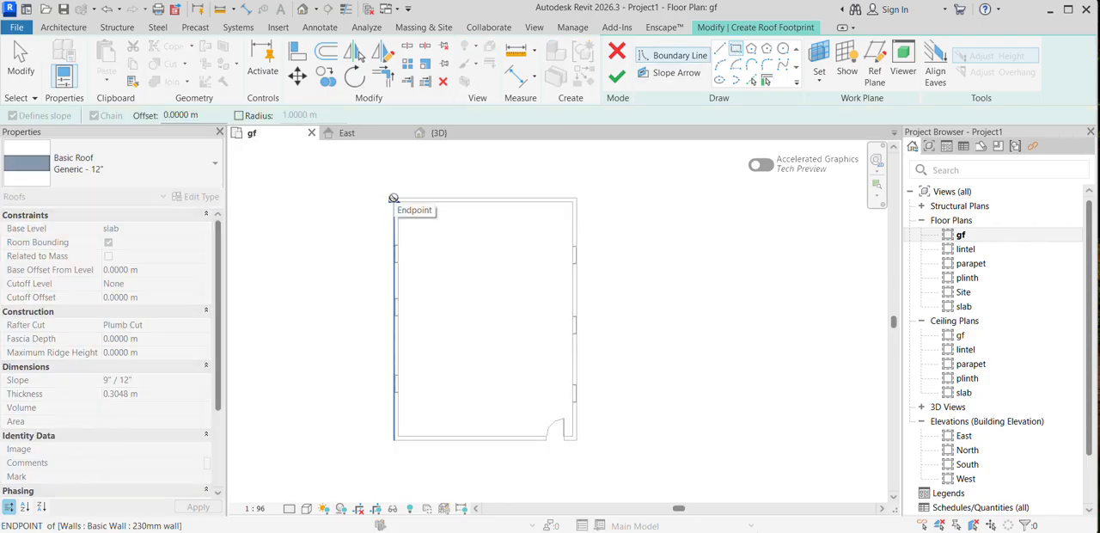
pyautogui.click(577, 440)
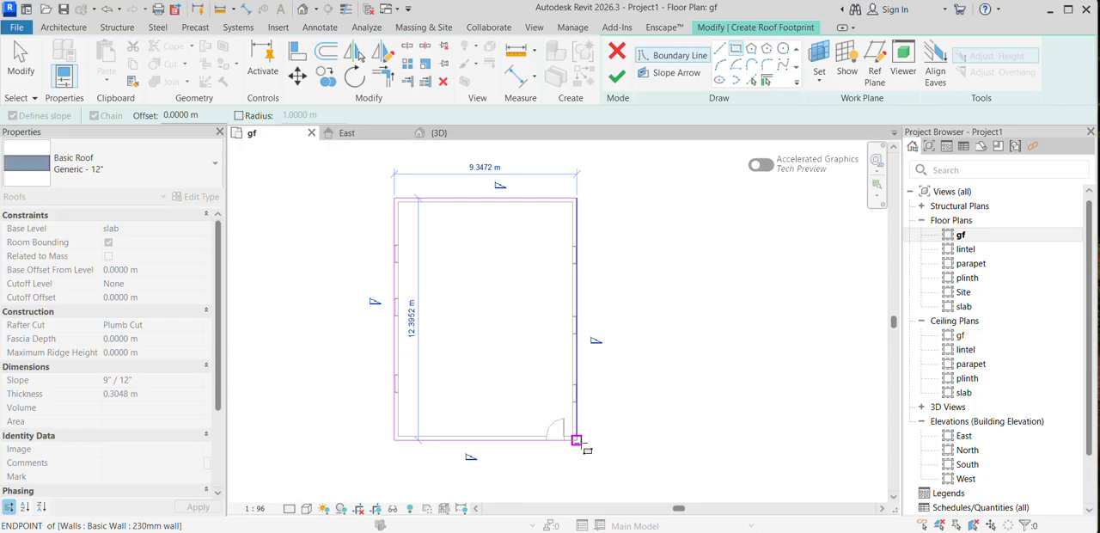
pyautogui.click(577, 439)
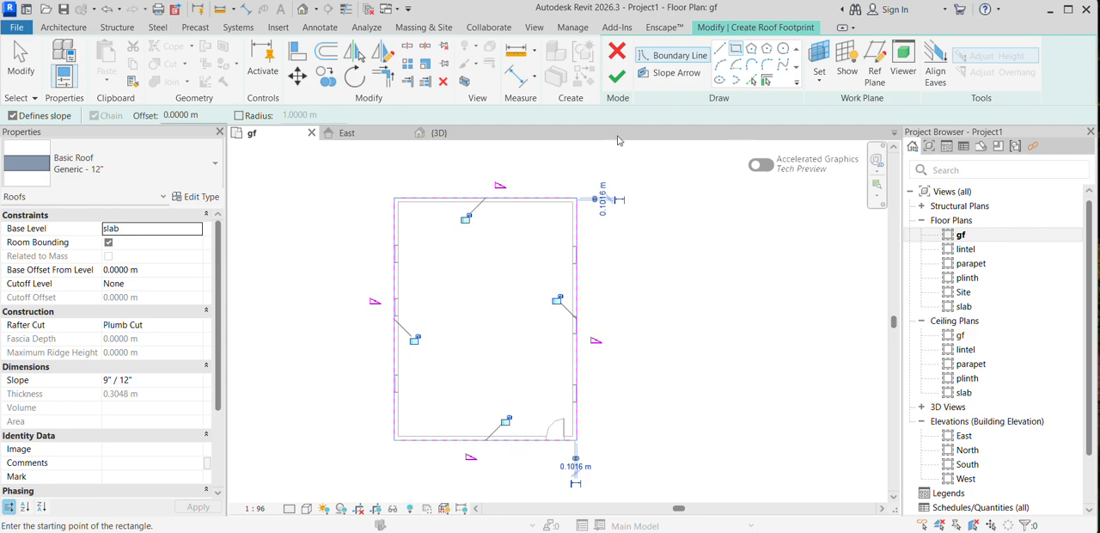
pyautogui.click(14, 117)
pyautogui.click(13, 117)
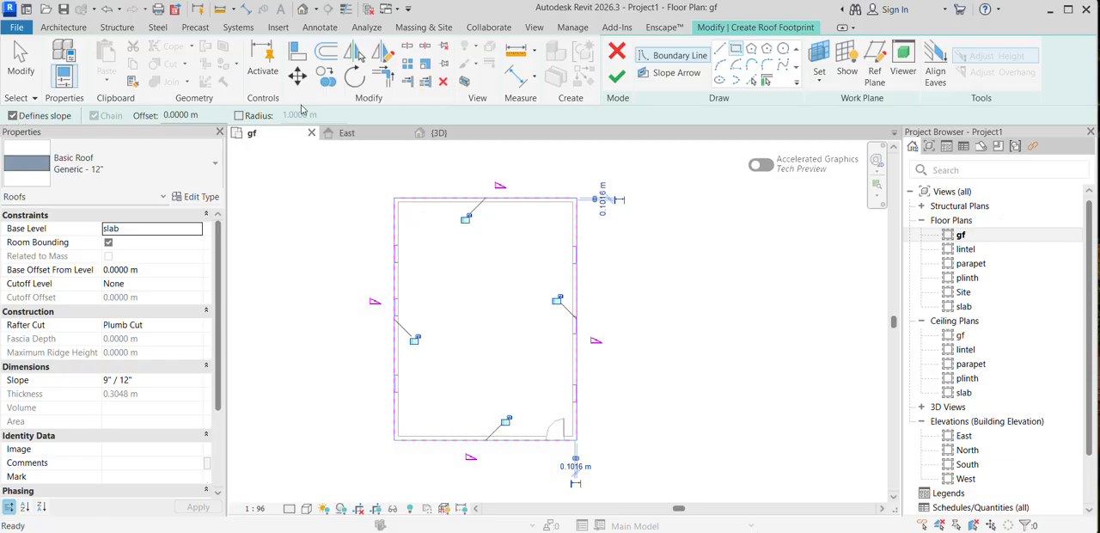
pyautogui.click(621, 77)
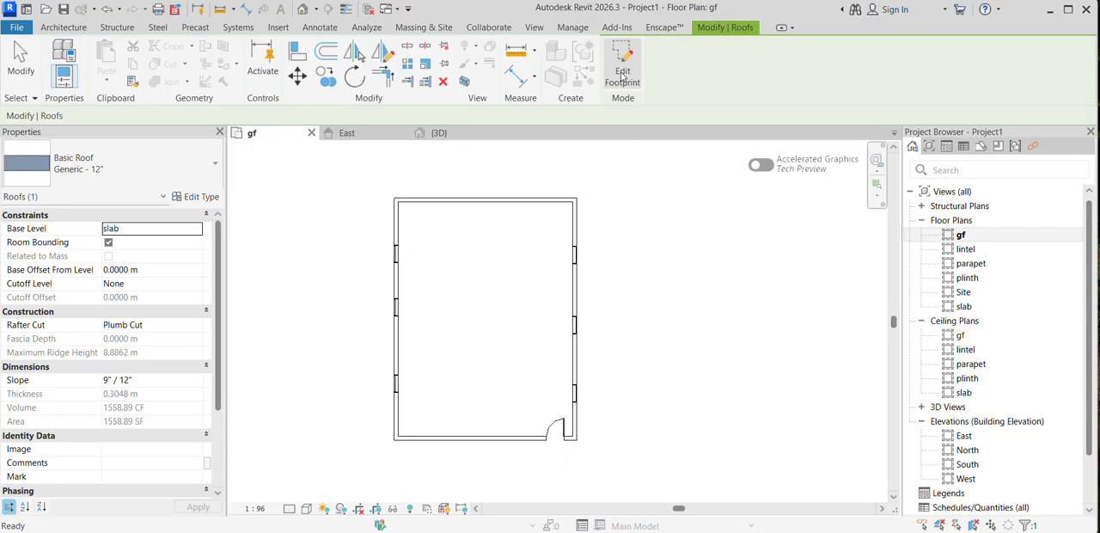
# Step: Open the default 3D view and examine the roof's shape and its fit within the walls
pyautogui.click(302, 10)
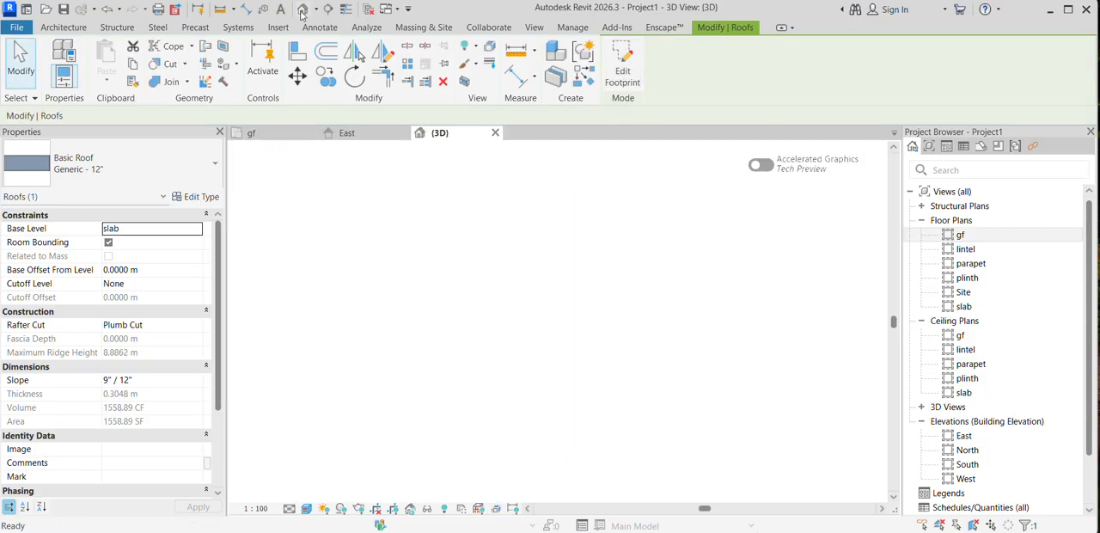
pyautogui.scroll(5, 557, 299)
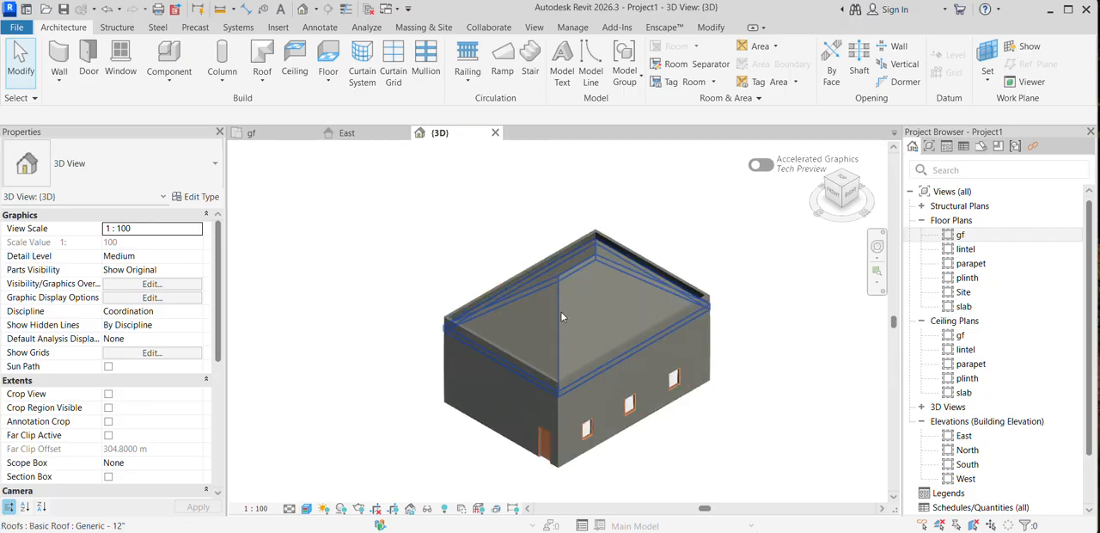
pyautogui.scroll(4, 570, 400)
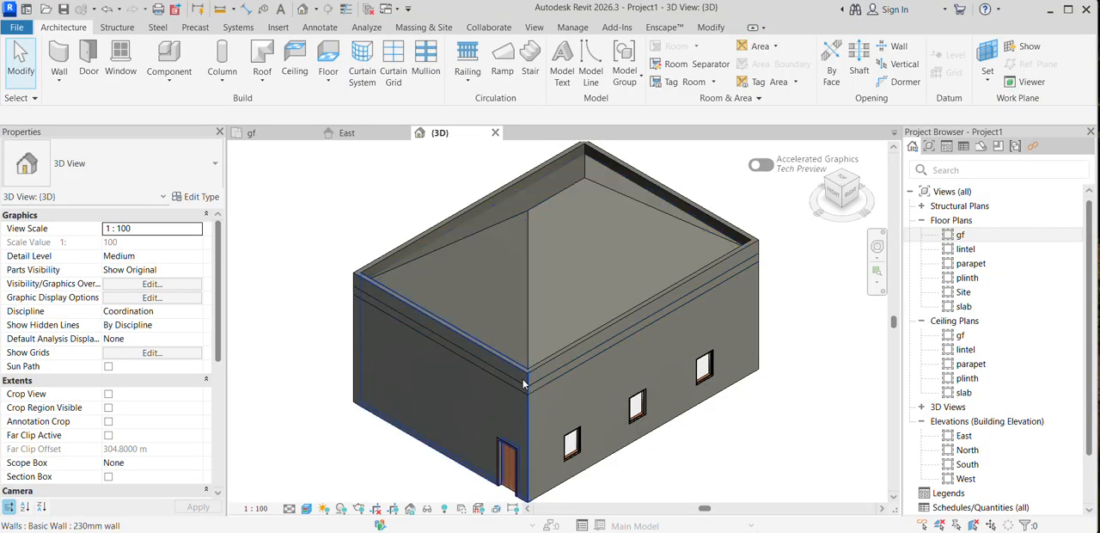
# Step: Select the whole chain of four 230mm walls and attach their tops to the hip roof
pyautogui.click(530, 427)
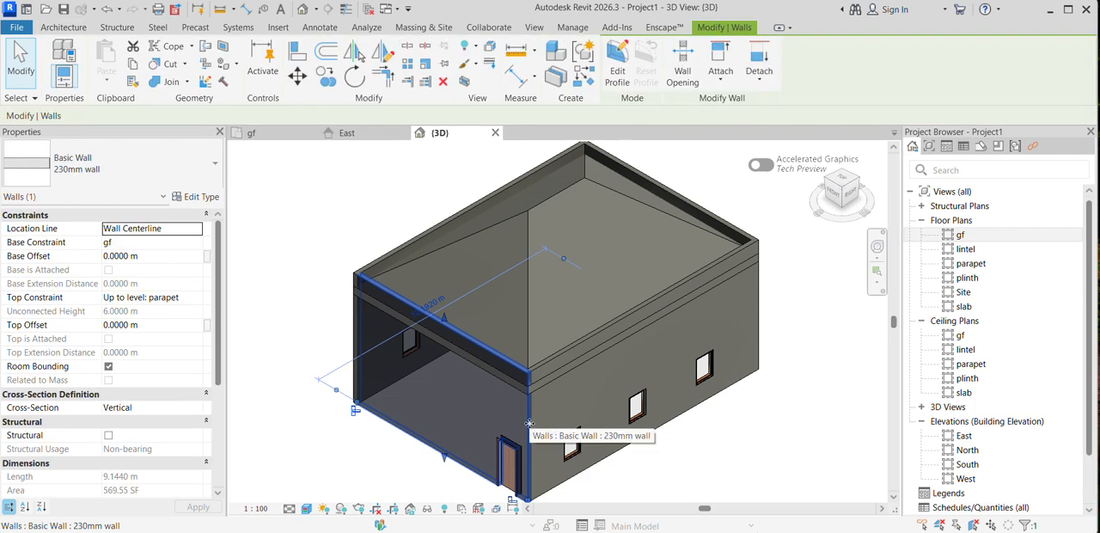
pyautogui.press('Tab')
pyautogui.click(530, 426)
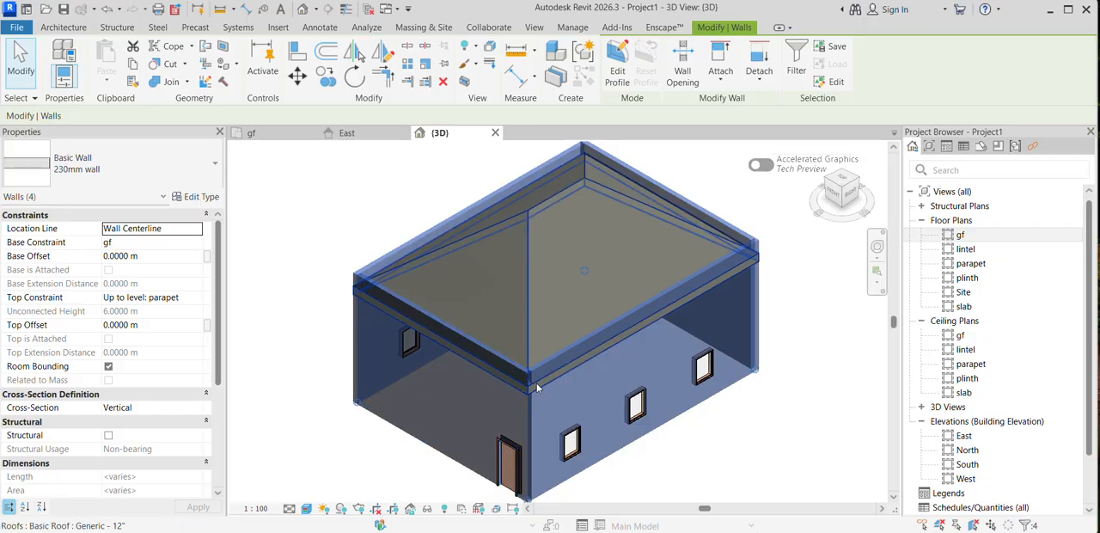
pyautogui.click(720, 72)
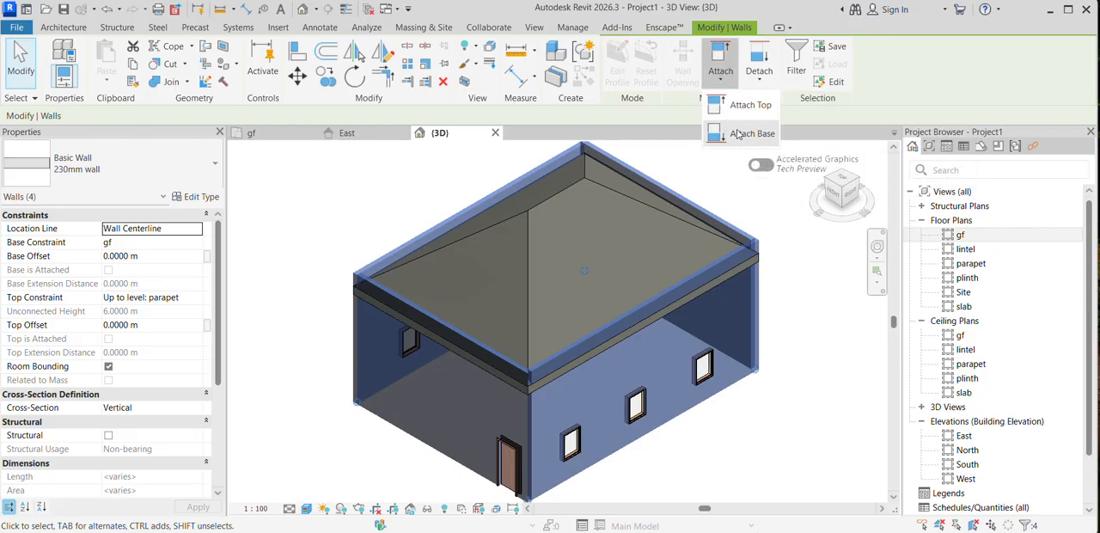
pyautogui.click(747, 110)
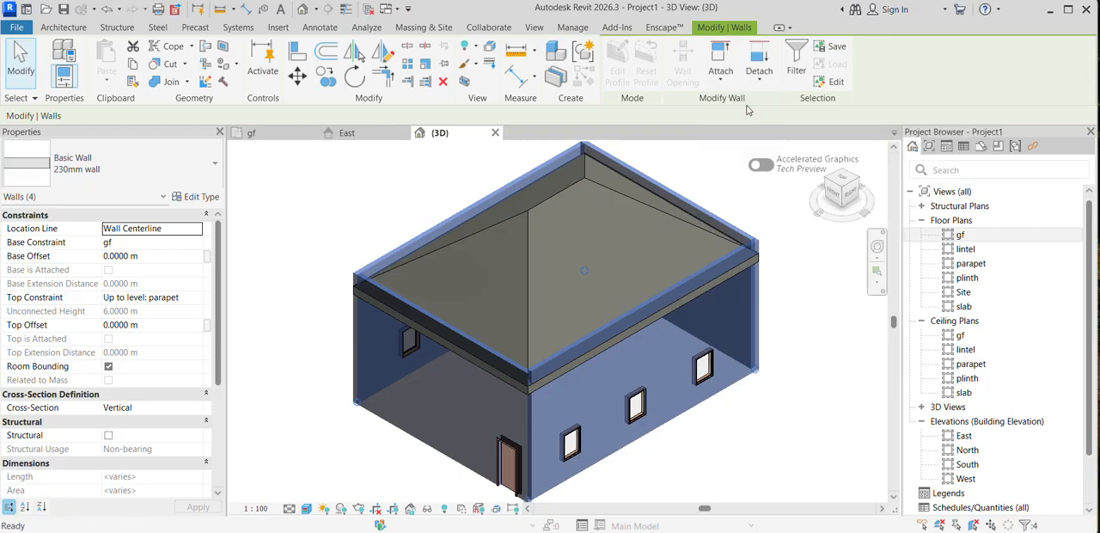
pyautogui.click(556, 199)
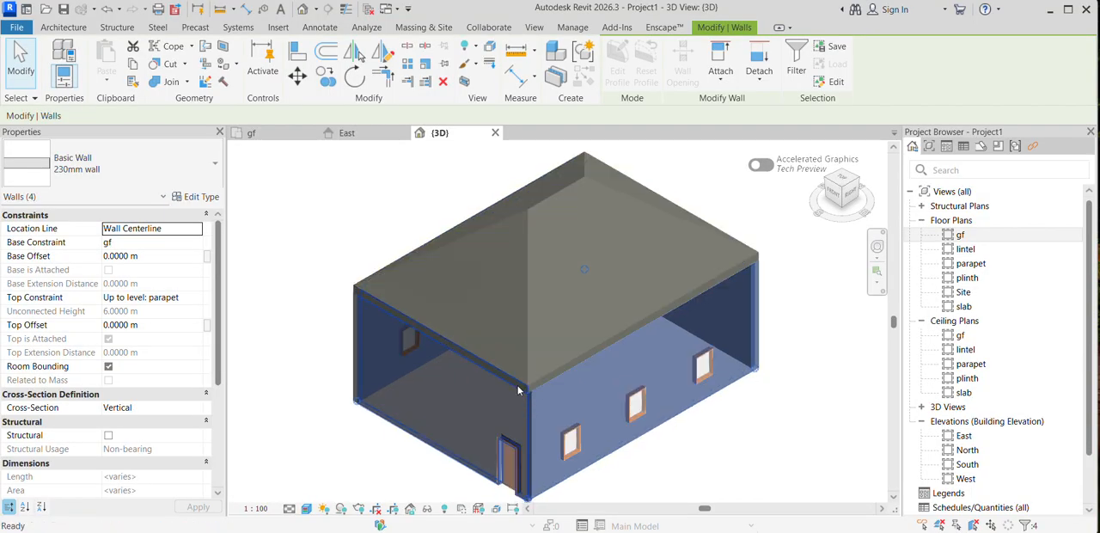
pyautogui.keyDown('shift'); pyautogui.moveTo(518, 391); pyautogui.dragTo(654, 369, button='middle'); pyautogui.keyUp('shift')
# Step: Create a Generic - 12" architectural floor on the gf level, sketching its rectangular boundary in the plinth plan along the walls' outer corners
pyautogui.click(960, 235)
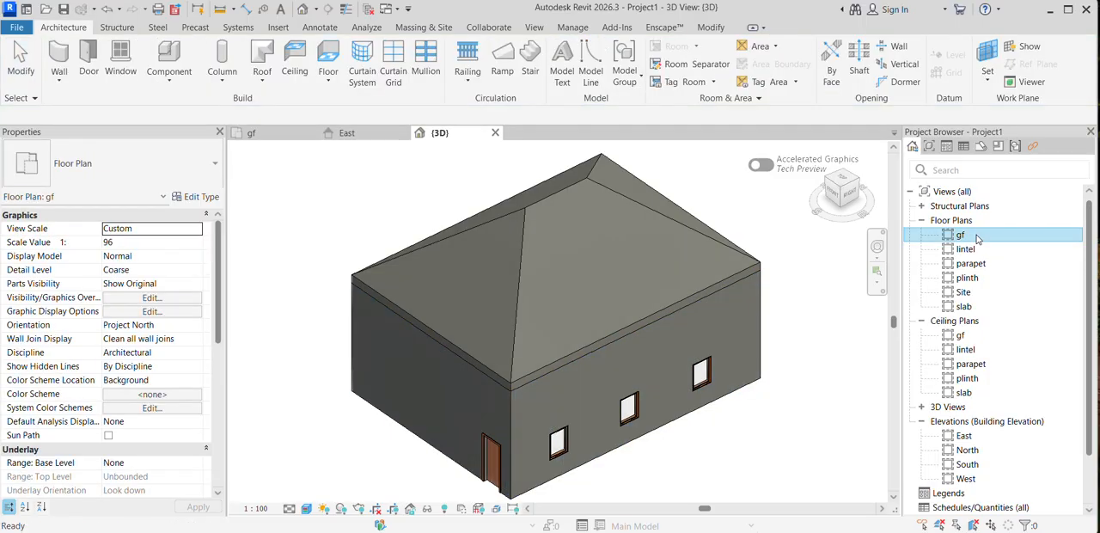
pyautogui.doubleClick(978, 237)
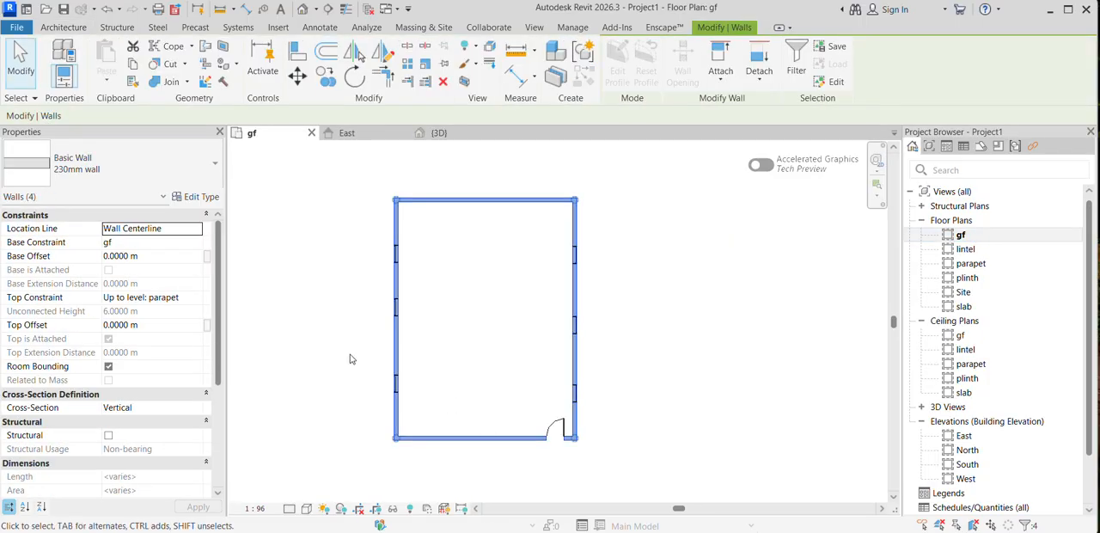
pyautogui.click(64, 26)
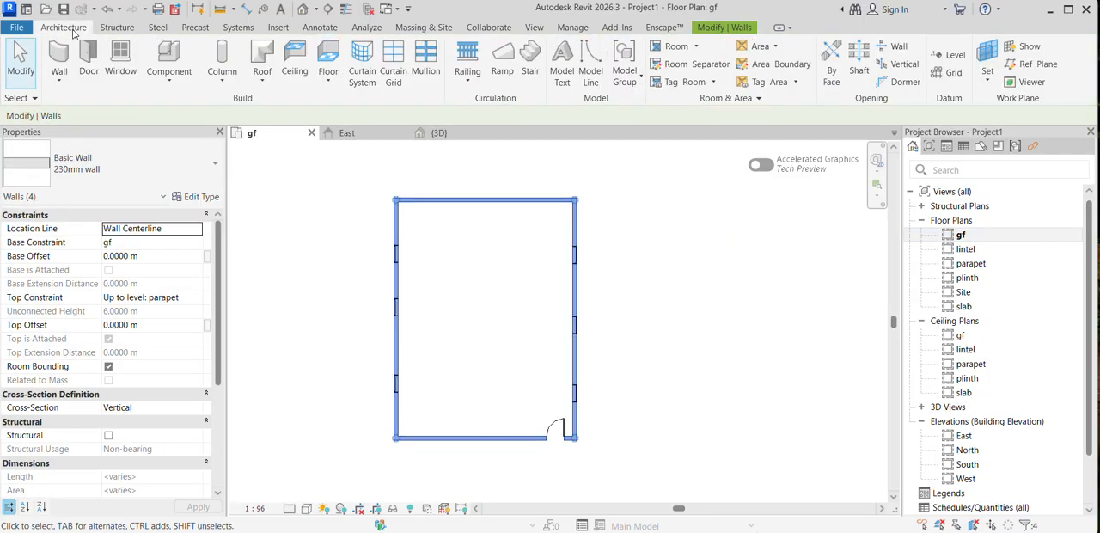
pyautogui.click(328, 79)
pyautogui.click(361, 110)
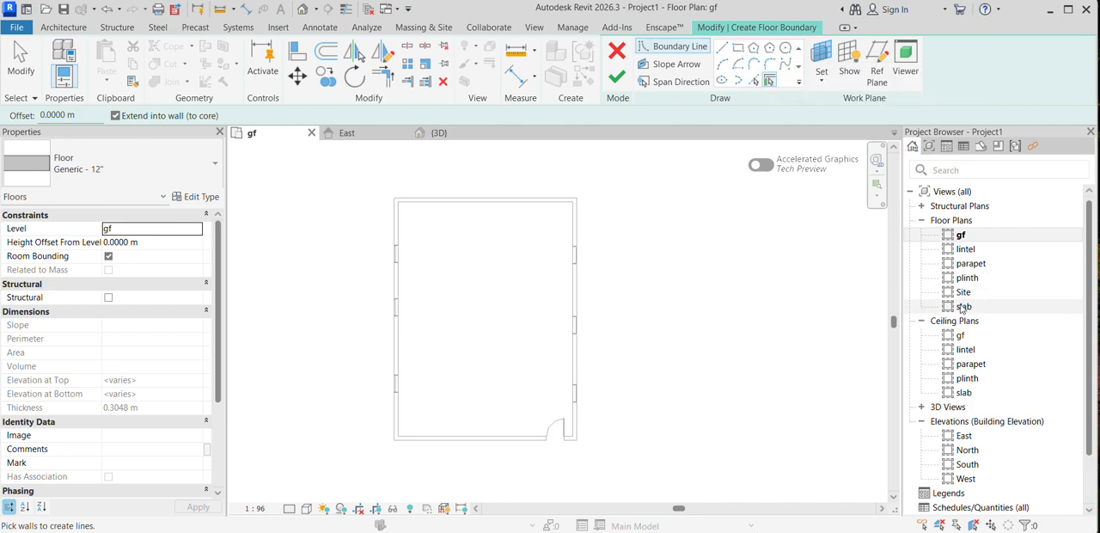
pyautogui.doubleClick(971, 279)
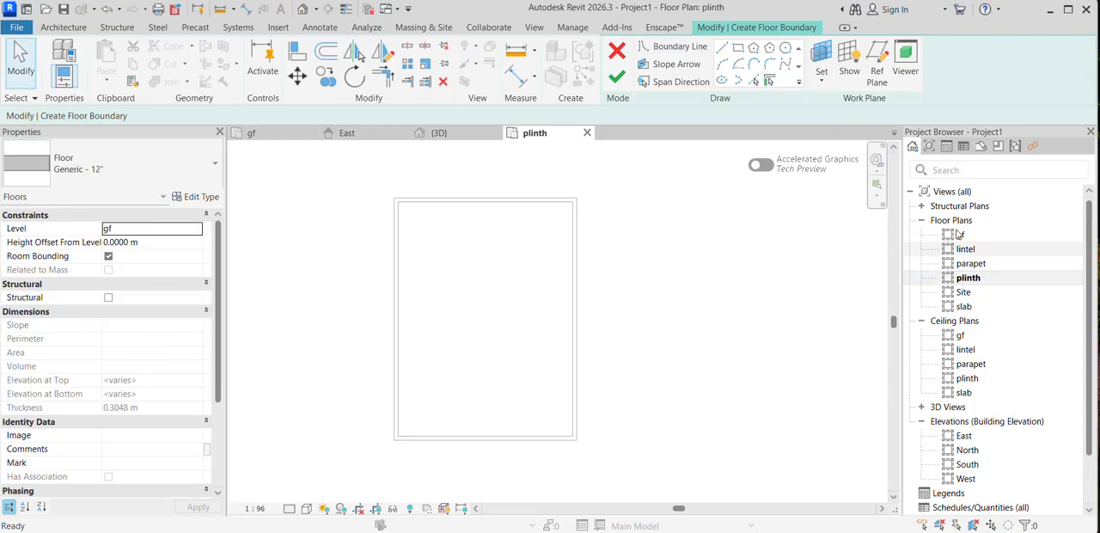
pyautogui.click(738, 48)
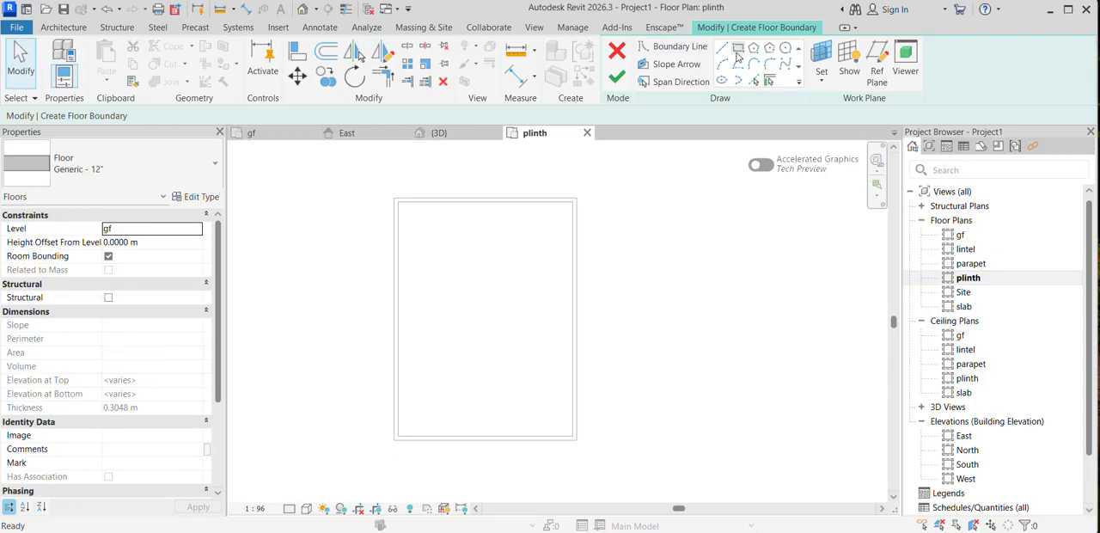
pyautogui.click(395, 198)
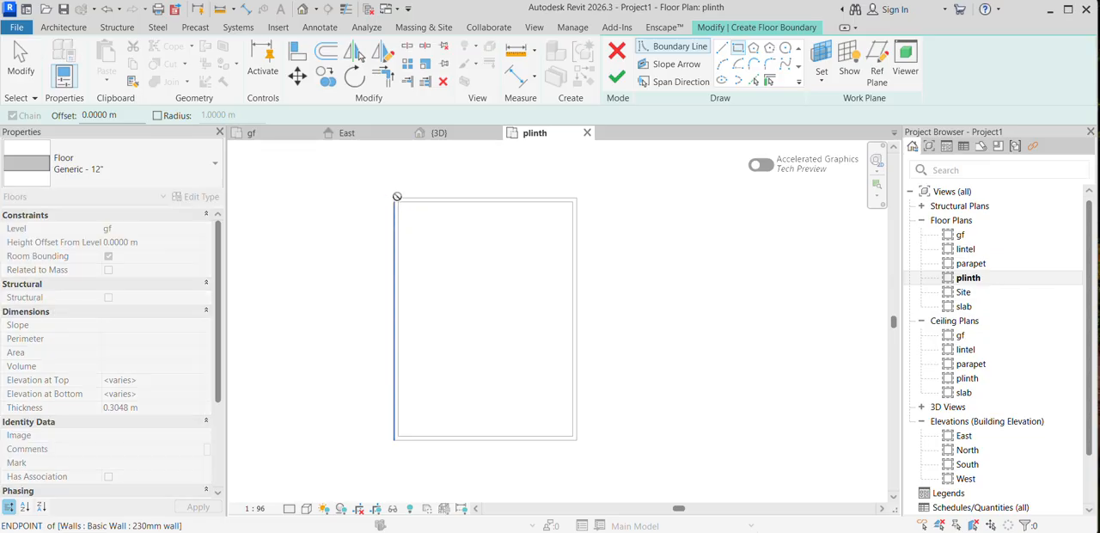
pyautogui.click(576, 439)
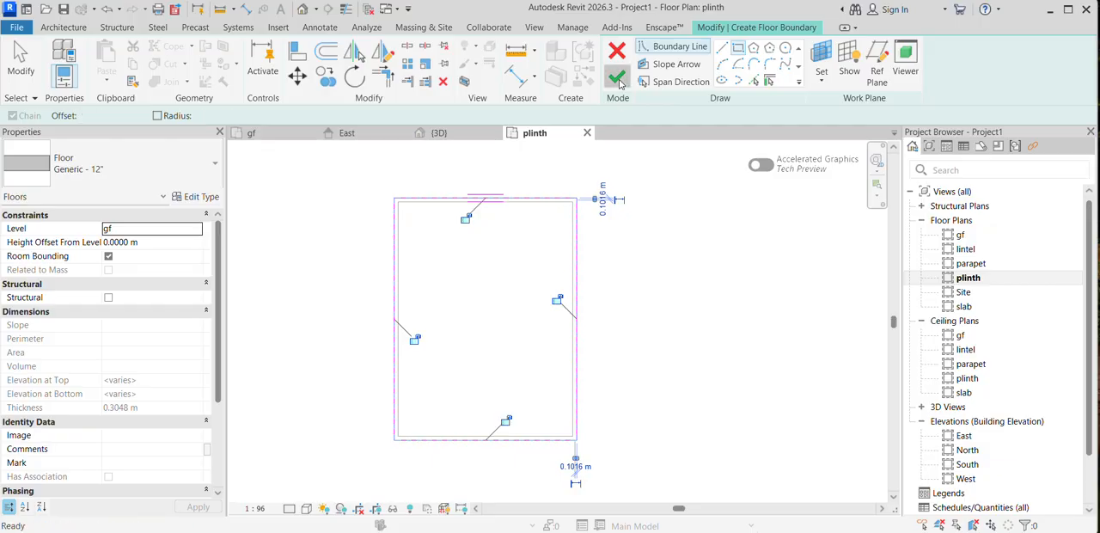
pyautogui.click(619, 82)
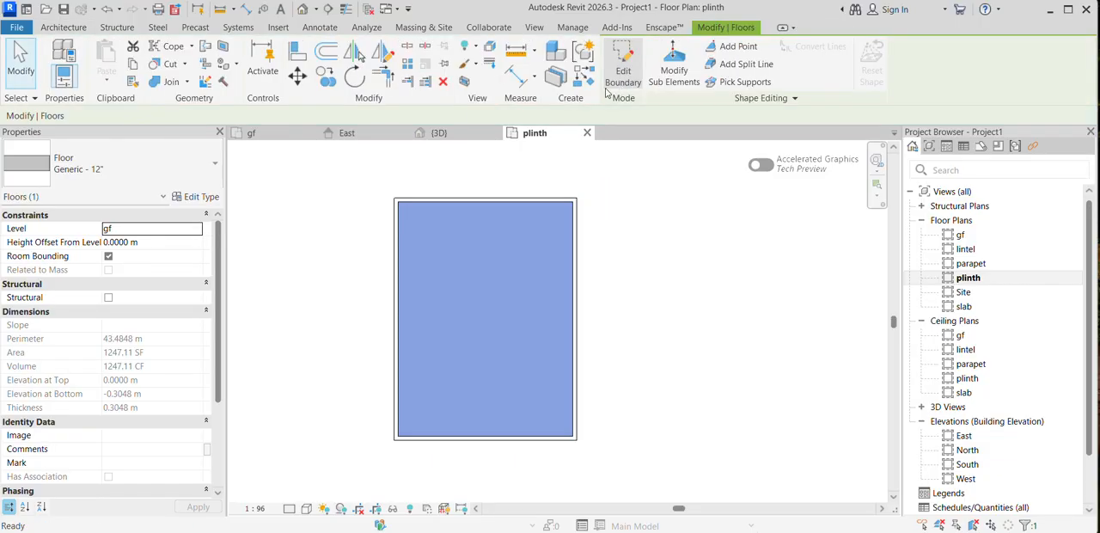
# Step: Select the new floor in the 3D view and duplicate its type as 150mm
pyautogui.click(304, 10)
pyautogui.scroll(5, 513, 346)
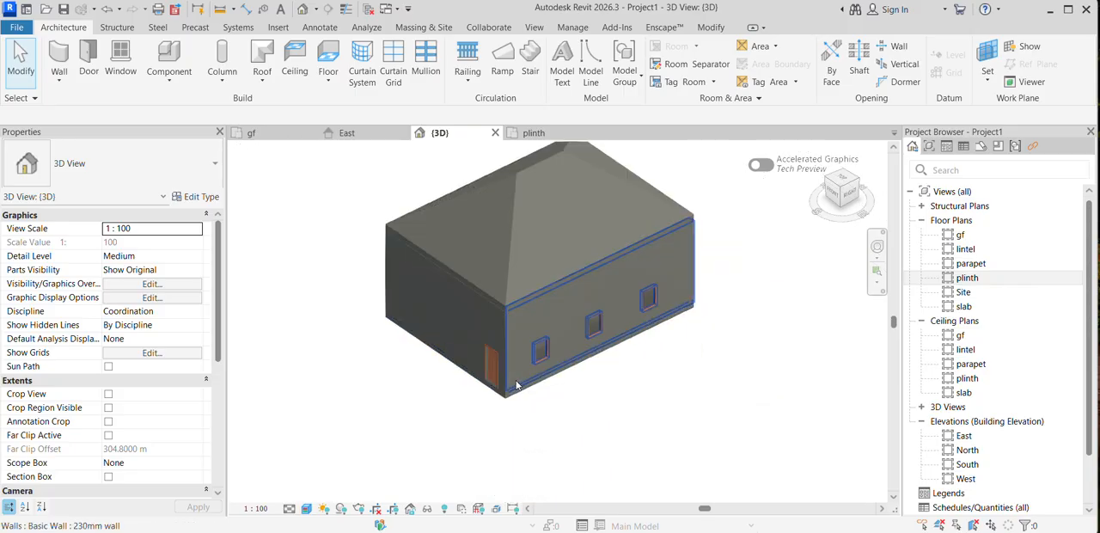
pyautogui.click(498, 388)
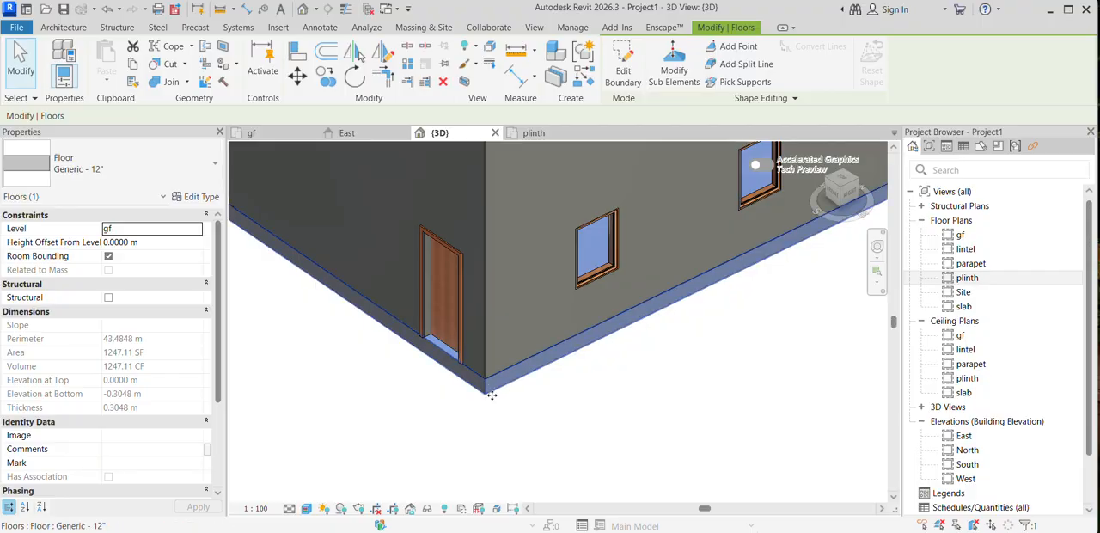
pyautogui.click(201, 197)
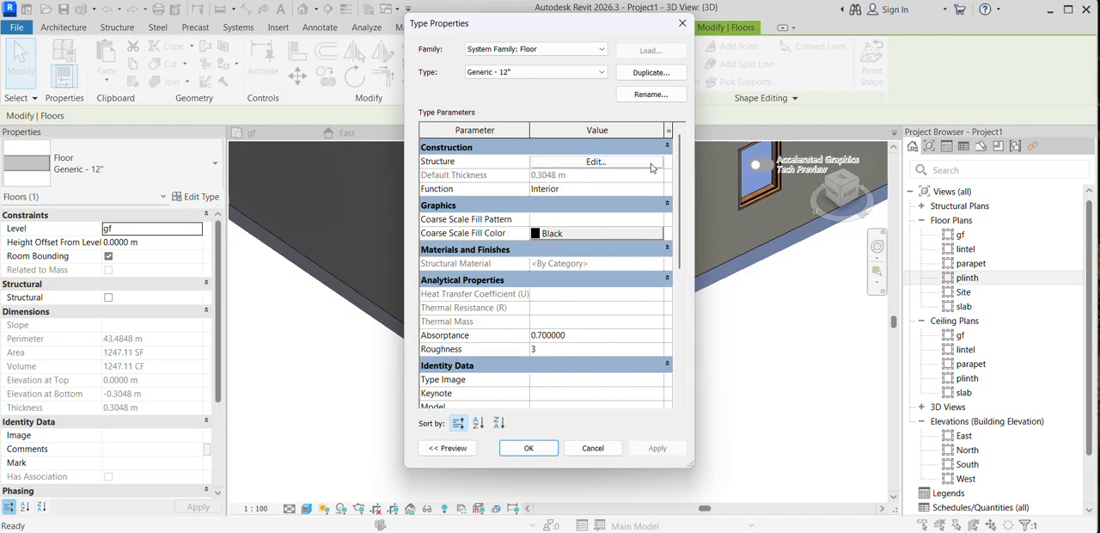
pyautogui.click(651, 72)
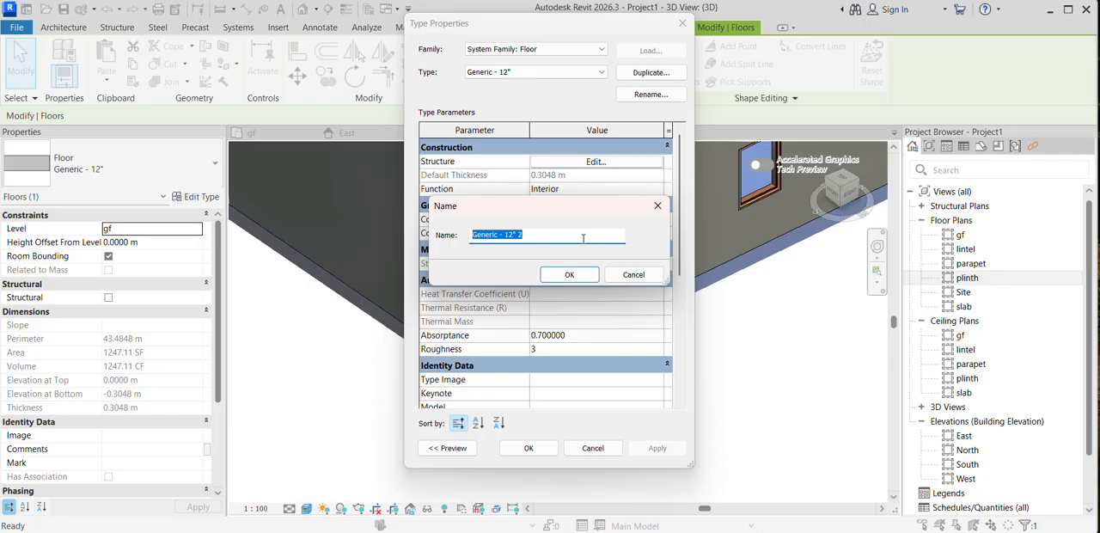
pyautogui.write('150mm')
pyautogui.click(569, 274)
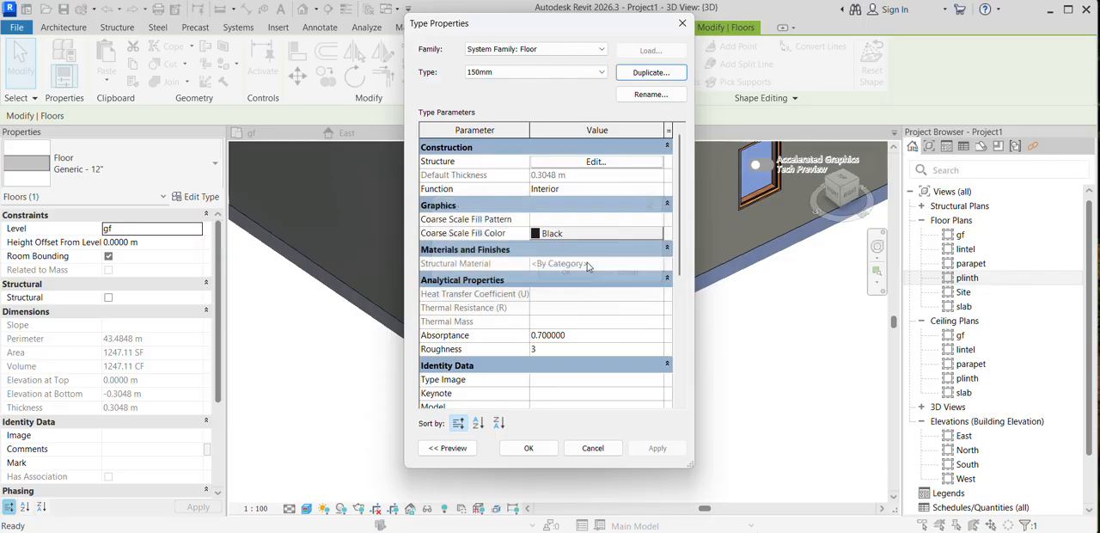
# Step: Set the structure layer of the 150mm floor type to 150mm thick and apply the type to the floor
pyautogui.click(606, 161)
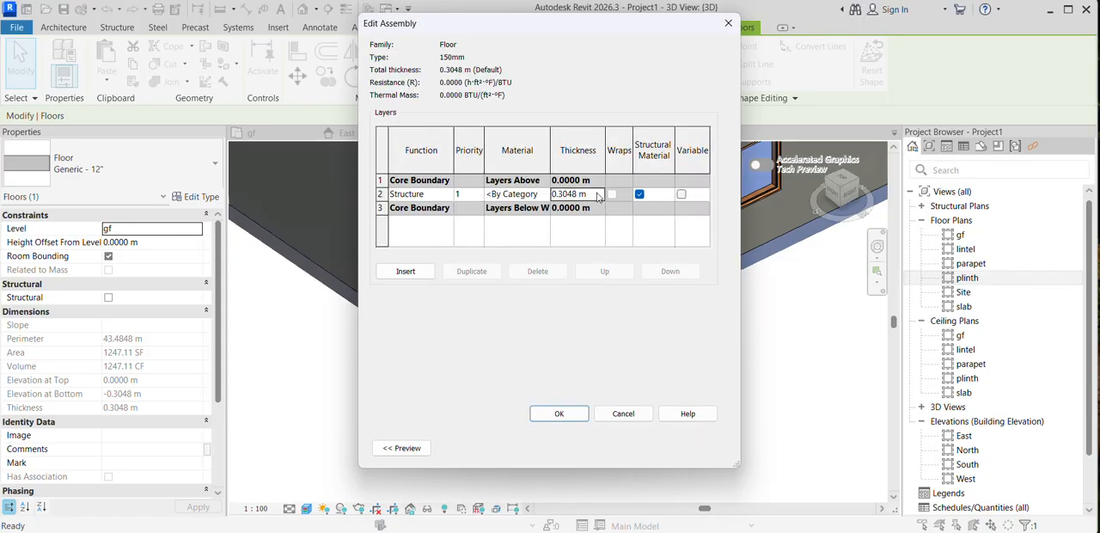
pyautogui.click(599, 197)
pyautogui.moveTo(599, 197); pyautogui.dragTo(543, 193)
pyautogui.write('150mm')
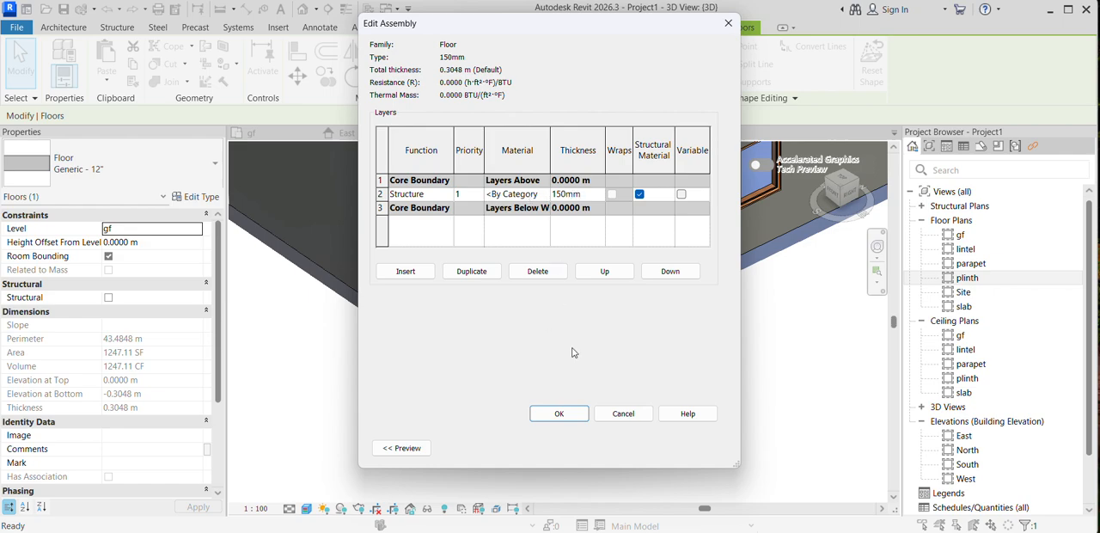
pyautogui.click(558, 414)
pyautogui.click(656, 448)
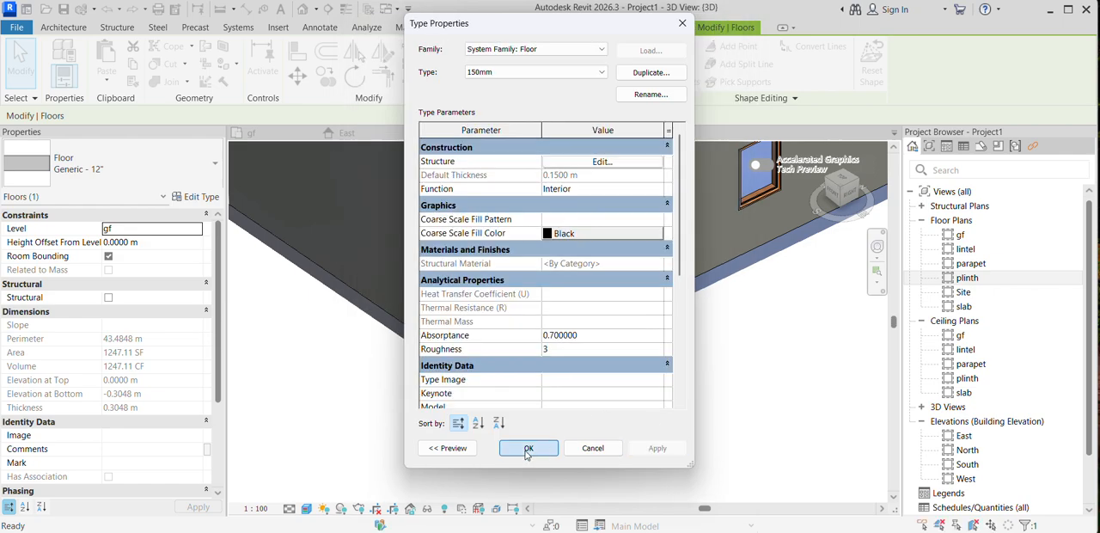
pyautogui.click(528, 449)
pyautogui.scroll(4, 541, 387)
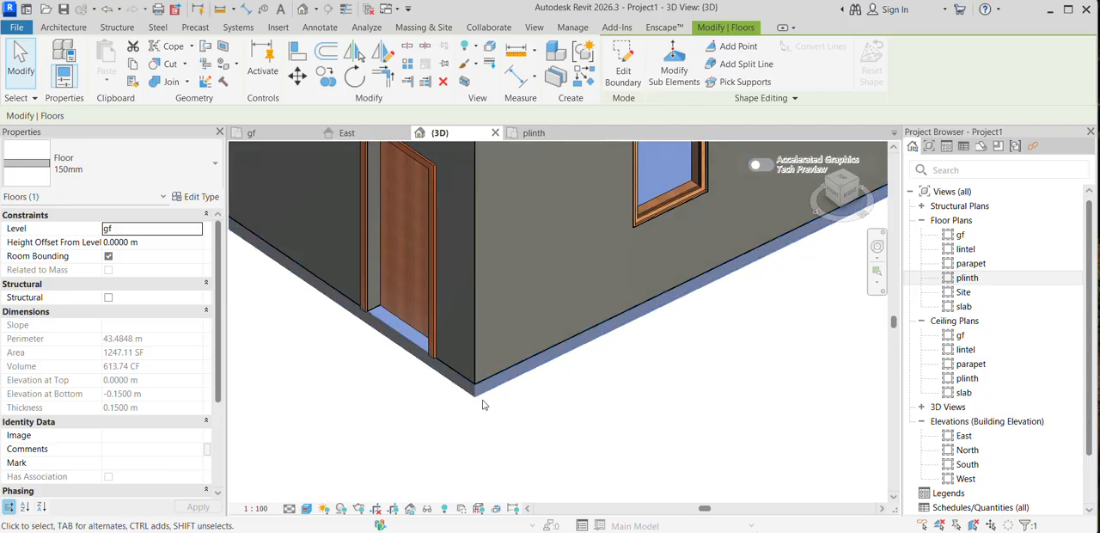
pyautogui.scroll(2, 489, 403)
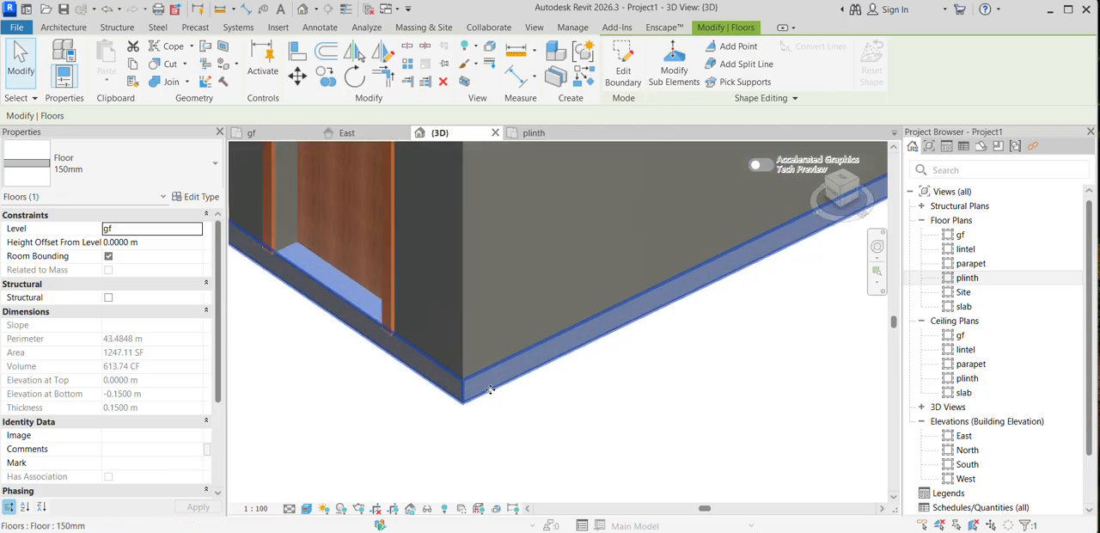
pyautogui.click(535, 388)
# Step: Select the hip roof and duplicate its type as 150 slab
pyautogui.scroll(-2, 536, 388)
pyautogui.scroll(-4, 536, 390)
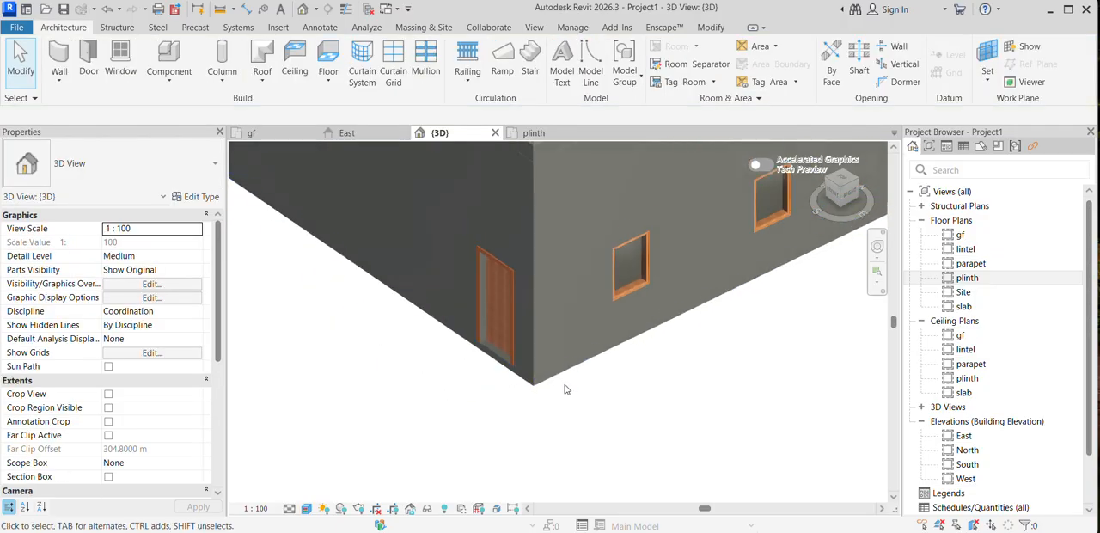
pyautogui.click(545, 256)
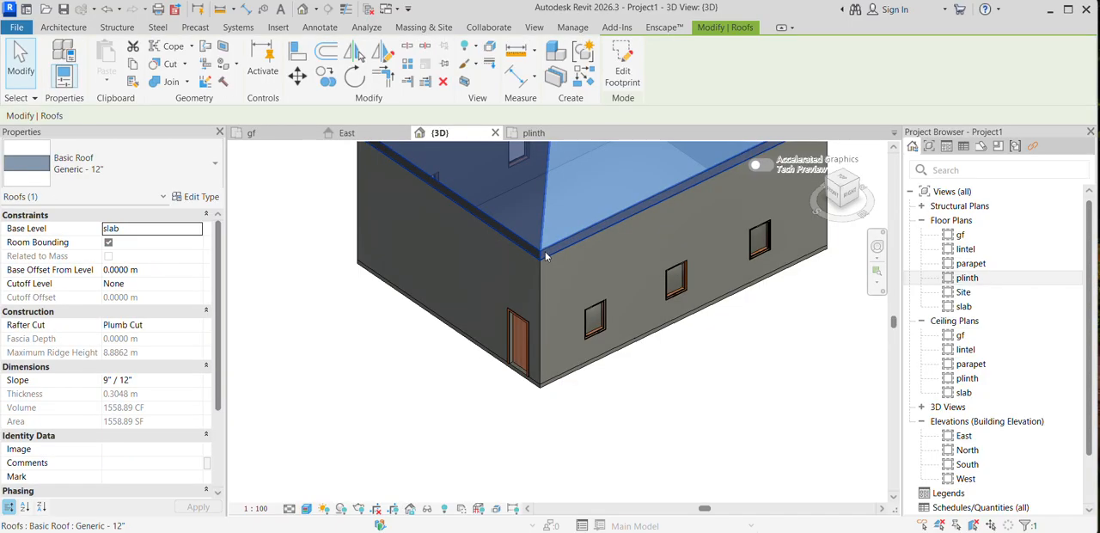
pyautogui.click(206, 200)
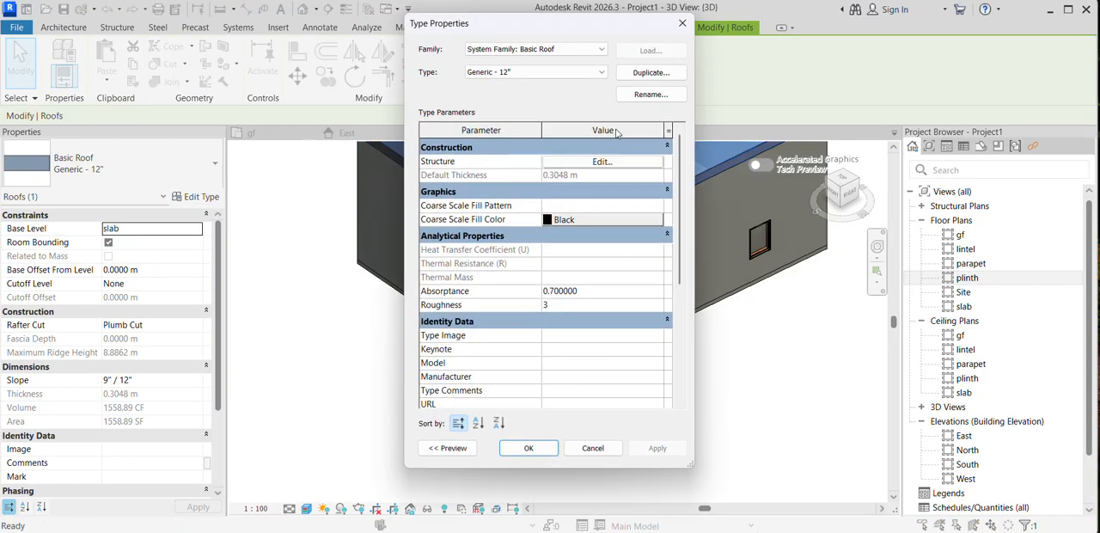
pyautogui.click(651, 73)
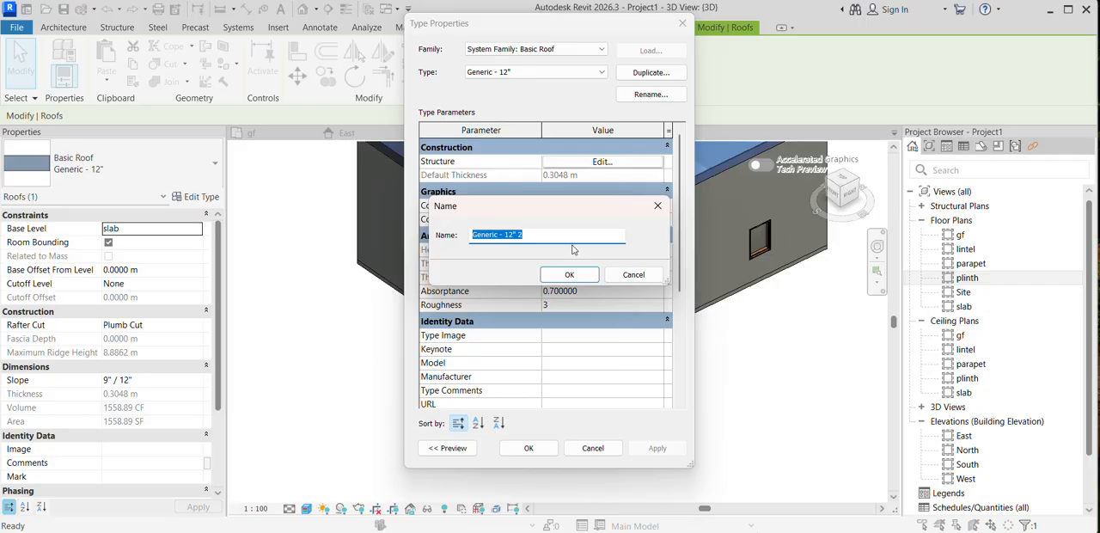
pyautogui.write('150 slab')
pyautogui.click(577, 275)
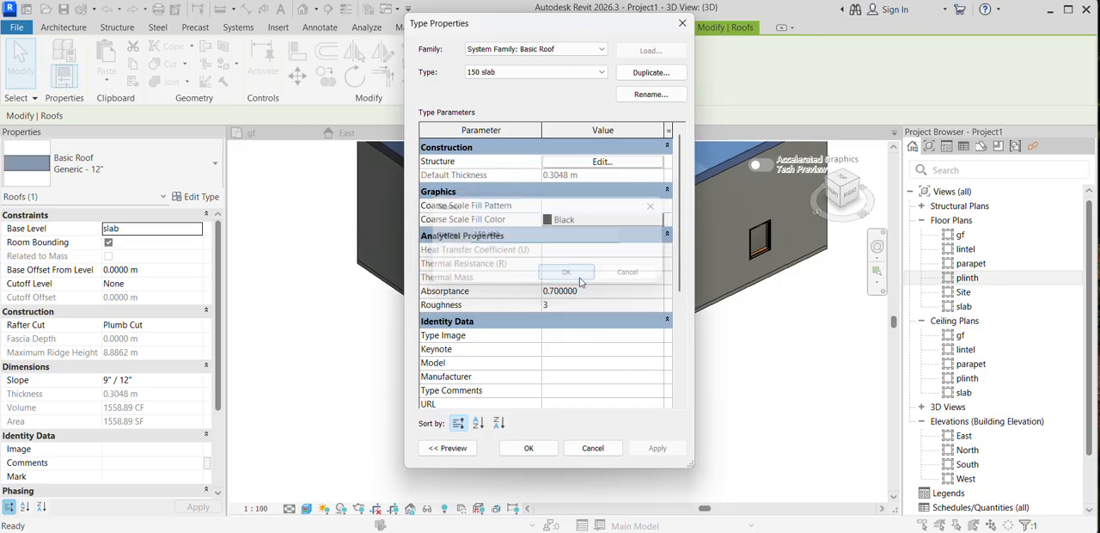
# Step: Set the structure layer of the 150 slab roof type to 150mm thick and apply the type to the roof
pyautogui.click(625, 166)
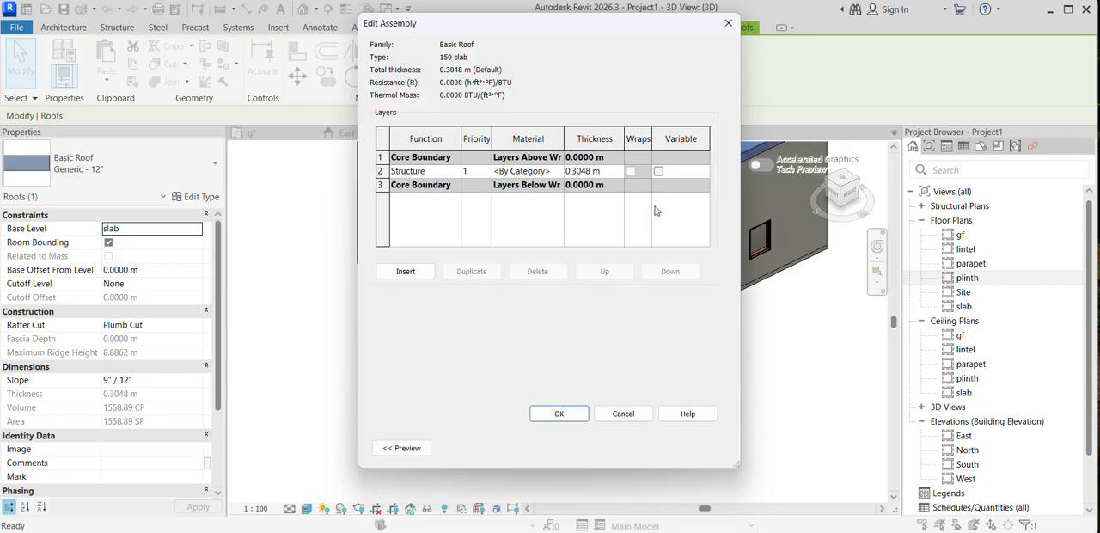
pyautogui.click(614, 172)
pyautogui.moveTo(614, 173); pyautogui.dragTo(555, 171)
pyautogui.write('150mm')
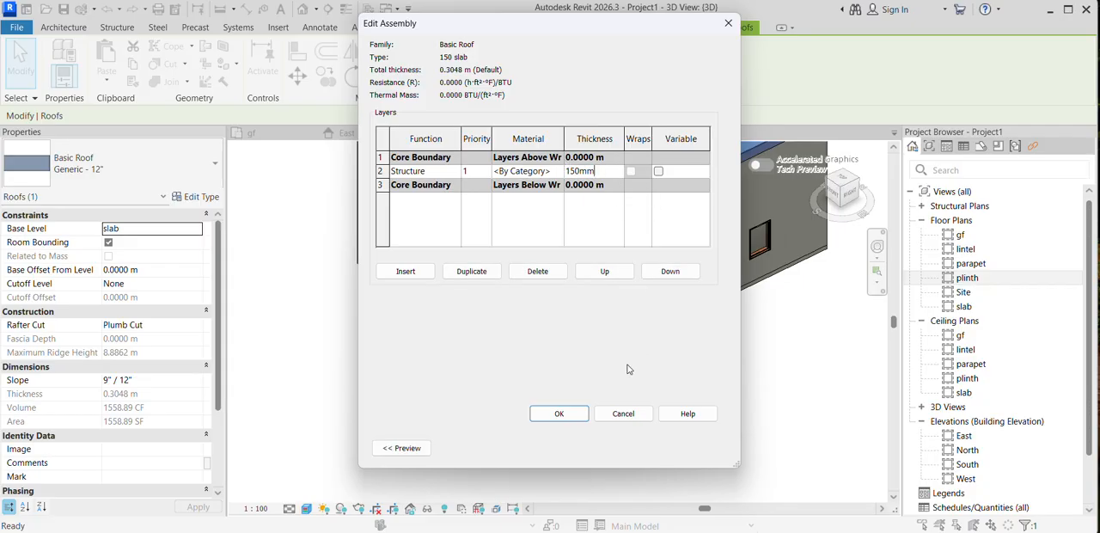
pyautogui.click(559, 413)
pyautogui.click(656, 447)
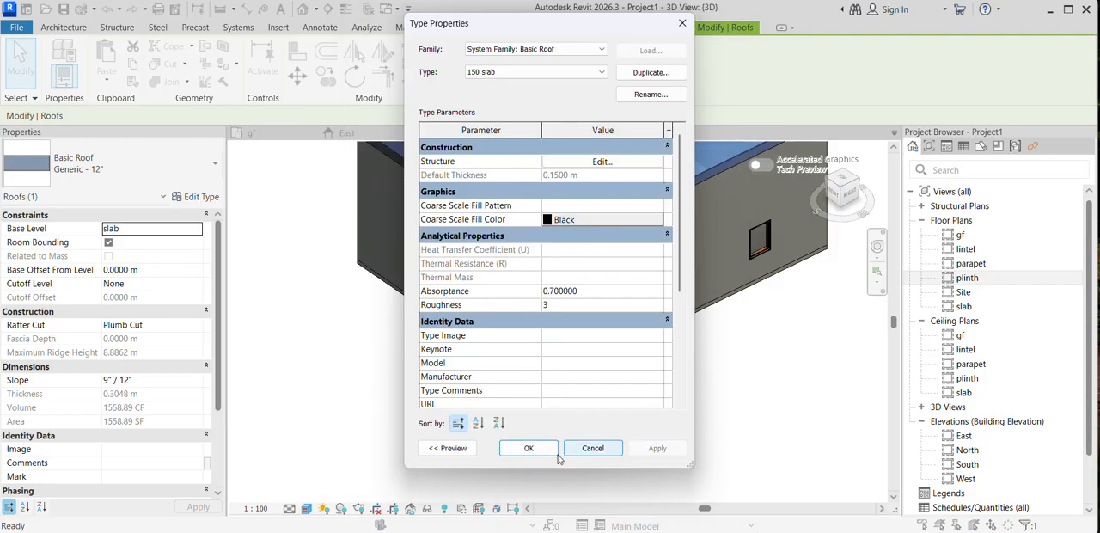
pyautogui.click(529, 447)
# Step: Examine the building in 3D, checking the roof edge and floor slab against the walls
pyautogui.scroll(-4, 481, 395)
pyautogui.click(653, 403)
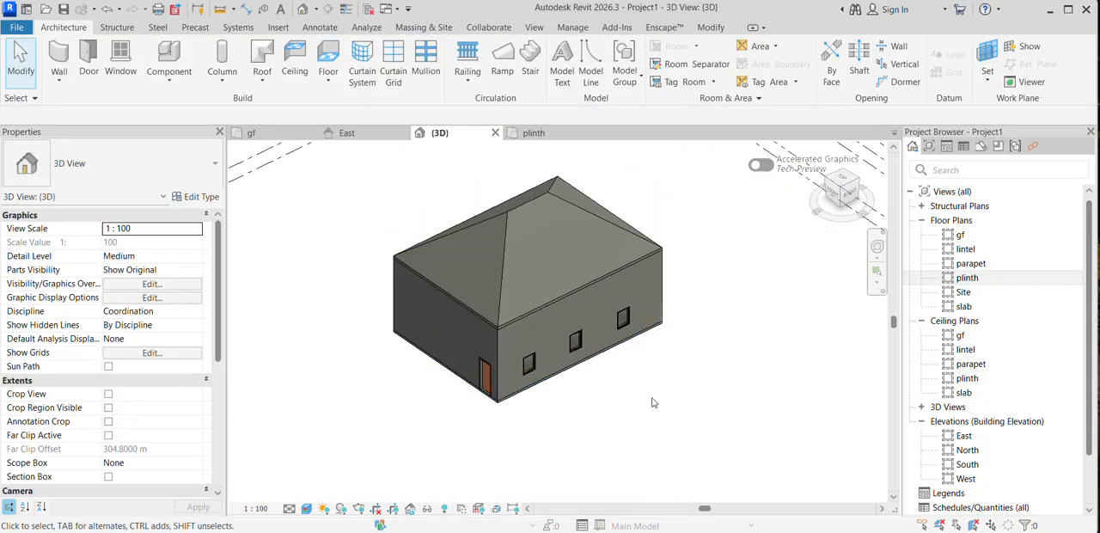
pyautogui.keyDown('shift'); pyautogui.moveTo(472, 386); pyautogui.dragTo(529, 321, button='middle'); pyautogui.keyUp('shift')
pyautogui.scroll(4, 537, 363)
pyautogui.keyDown('shift'); pyautogui.moveTo(613, 351); pyautogui.dragTo(544, 292, button='middle'); pyautogui.keyUp('shift')
pyautogui.scroll(-4, 543, 295)
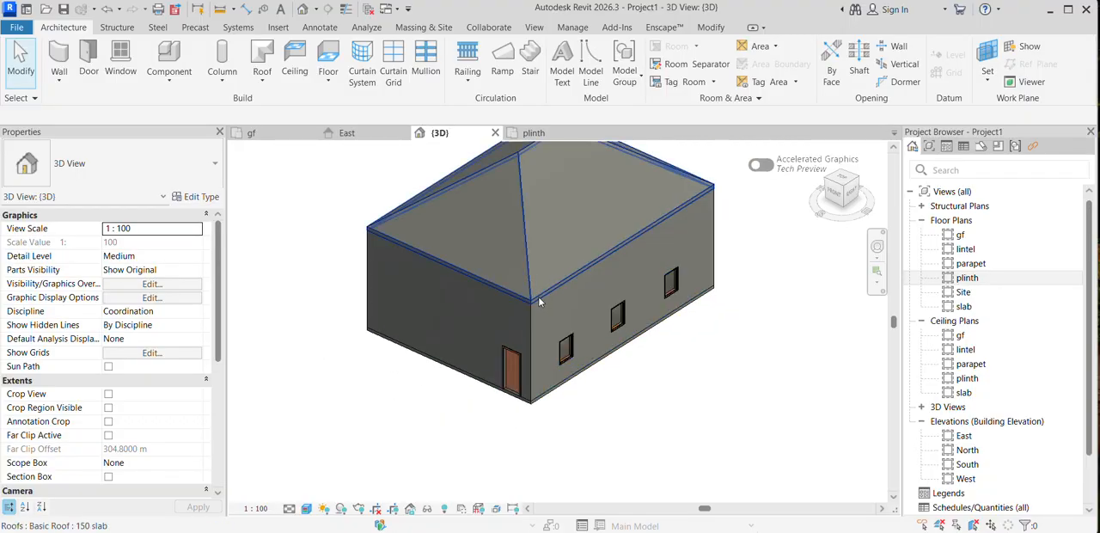
pyautogui.click(540, 295)
pyautogui.click(703, 345)
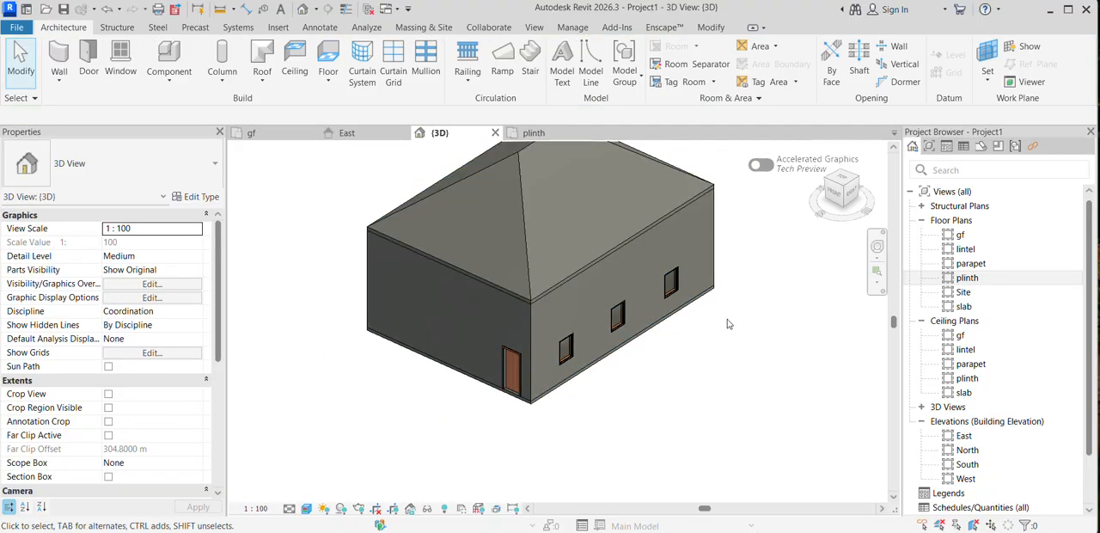
# Step: Open the gf floor plan and examine the layout of the walls, door and windows within the surrounding elevation markers
pyautogui.scroll(-2, 653, 340)
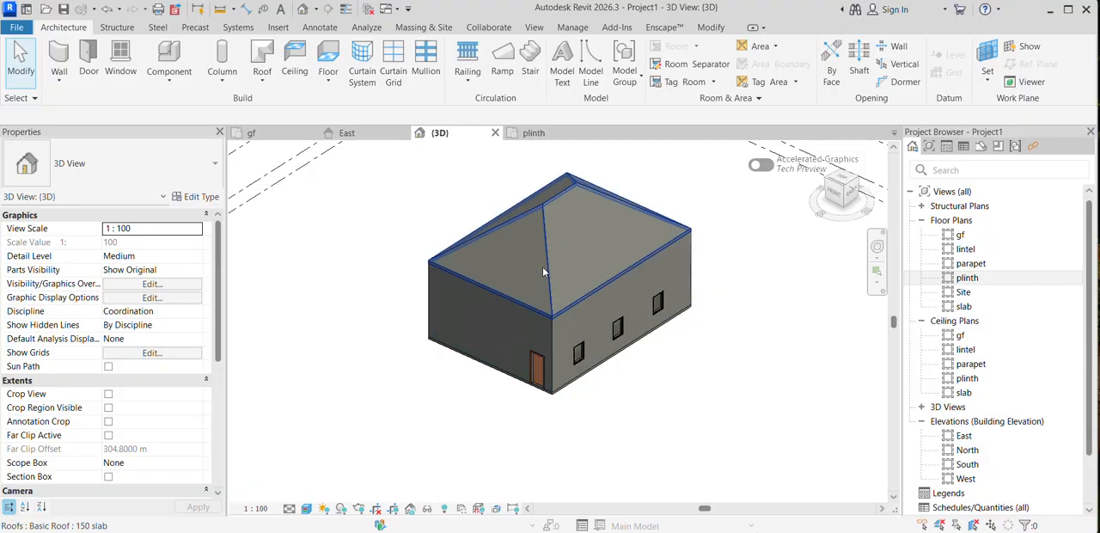
pyautogui.scroll(1, 544, 264)
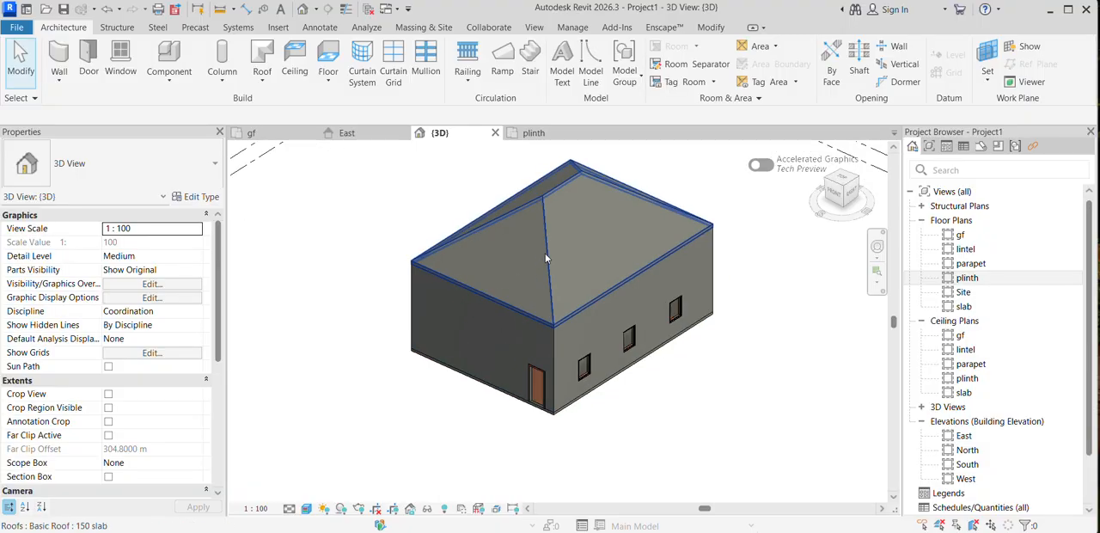
pyautogui.doubleClick(959, 236)
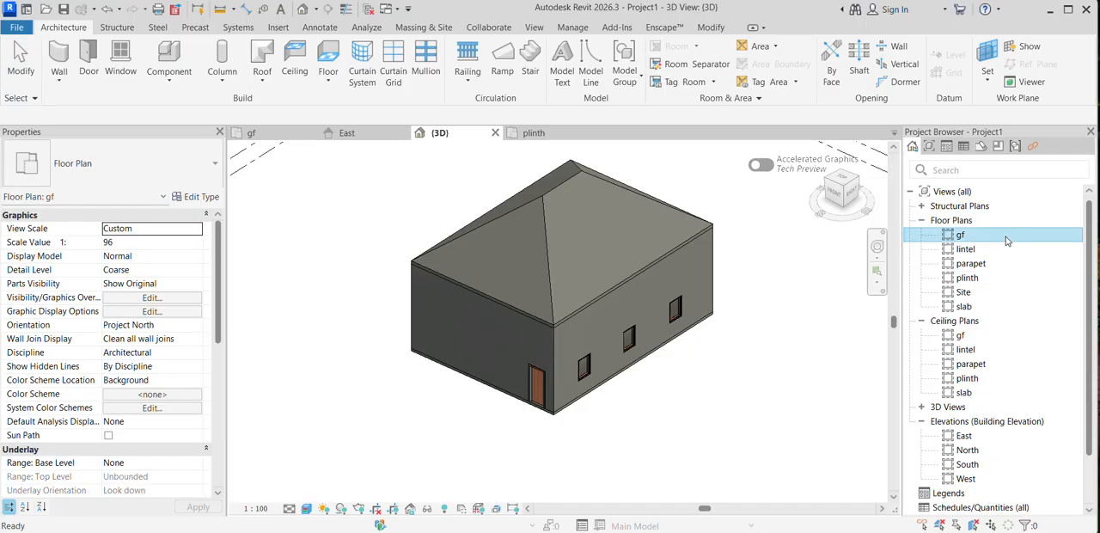
pyautogui.scroll(-1, 596, 272)
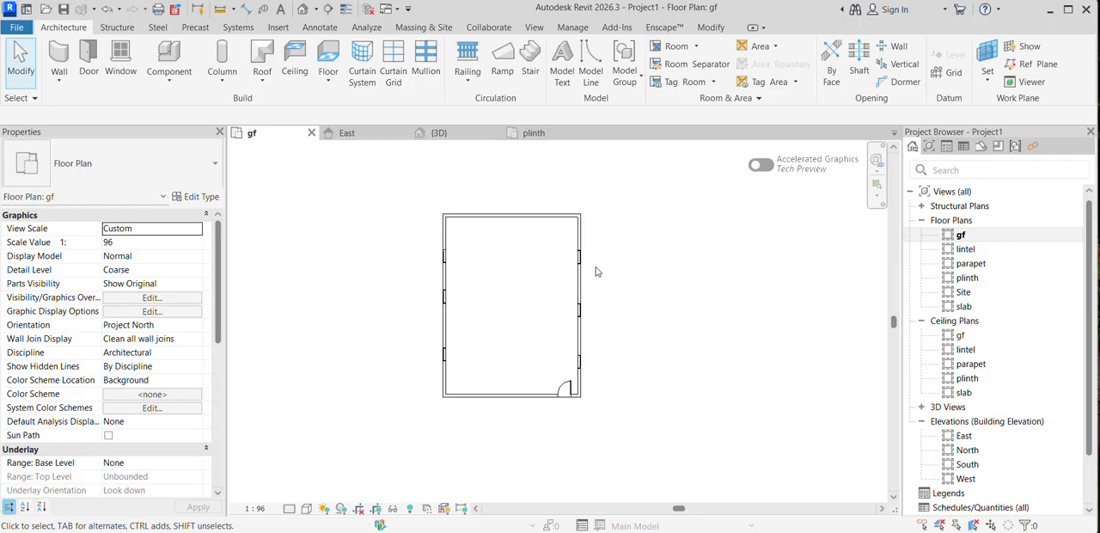
pyautogui.scroll(2, 511, 250)
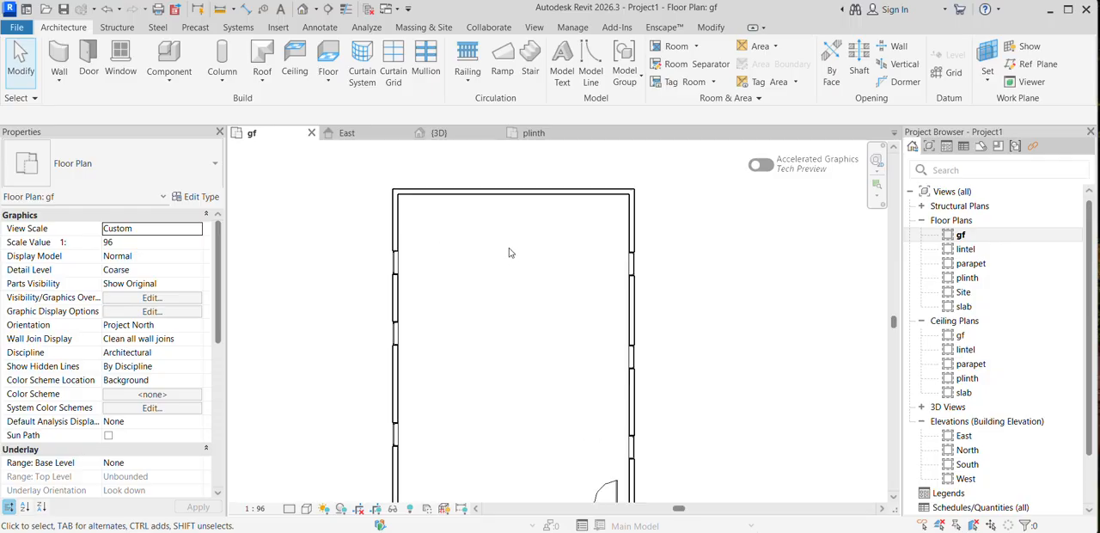
pyautogui.scroll(-2, 490, 235)
pyautogui.moveTo(466, 247); pyautogui.dragTo(508, 246, button='middle')
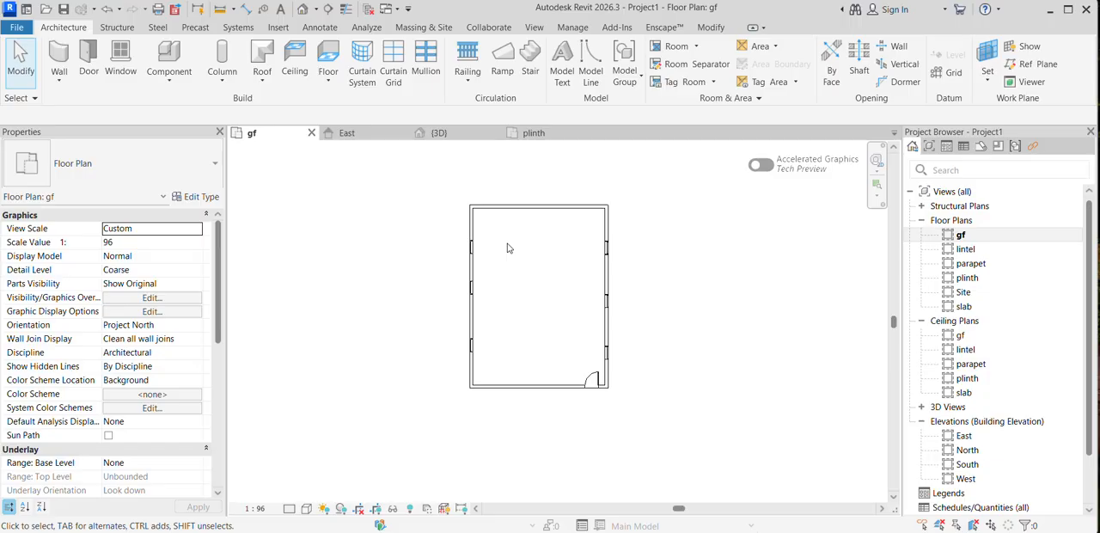
pyautogui.scroll(-2, 506, 258)
pyautogui.moveTo(503, 282); pyautogui.dragTo(496, 310, button='middle')
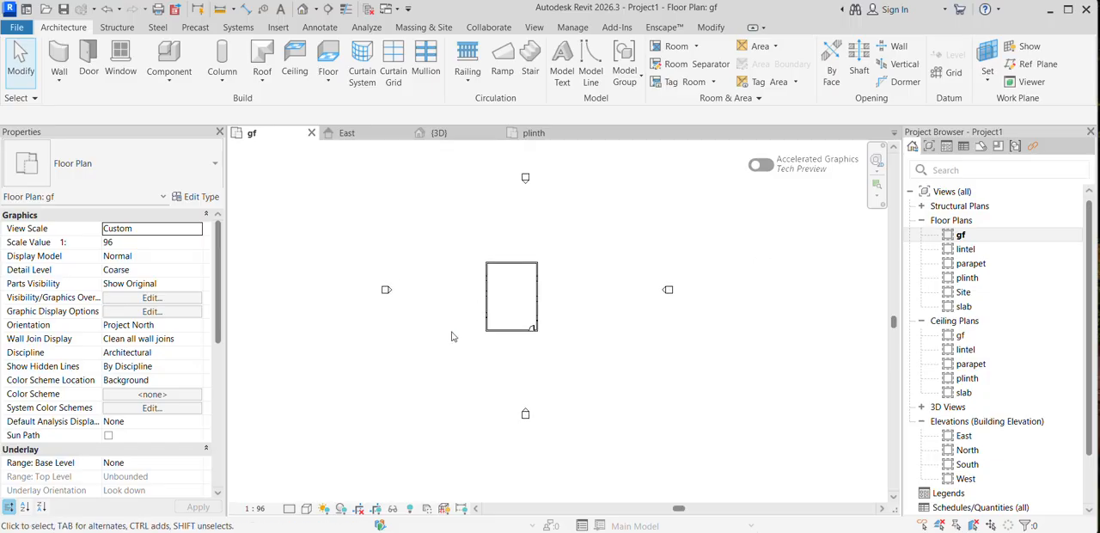